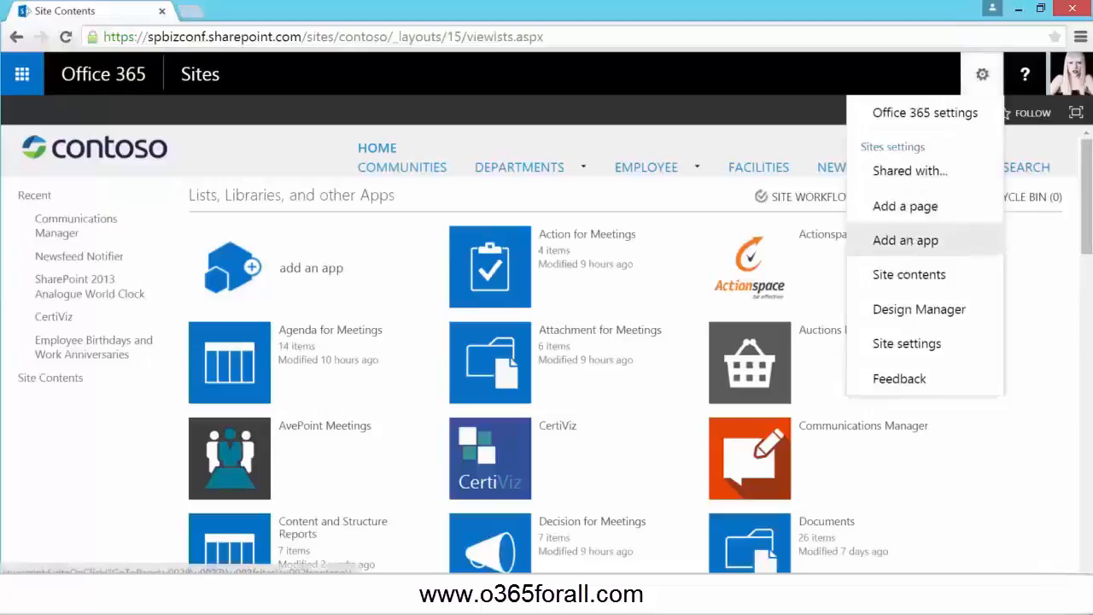
Search the SharePoint Store for AvePoint Meetings and view the details page of AvePoint Meetings for SharePoint Online
left_click(901, 254)
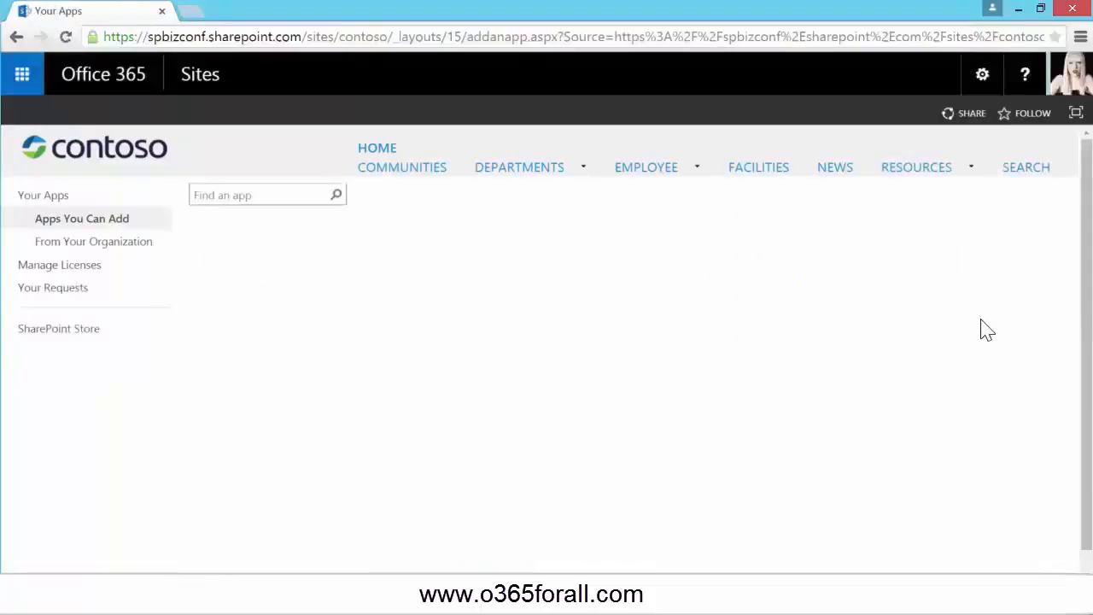
left_click(78, 330)
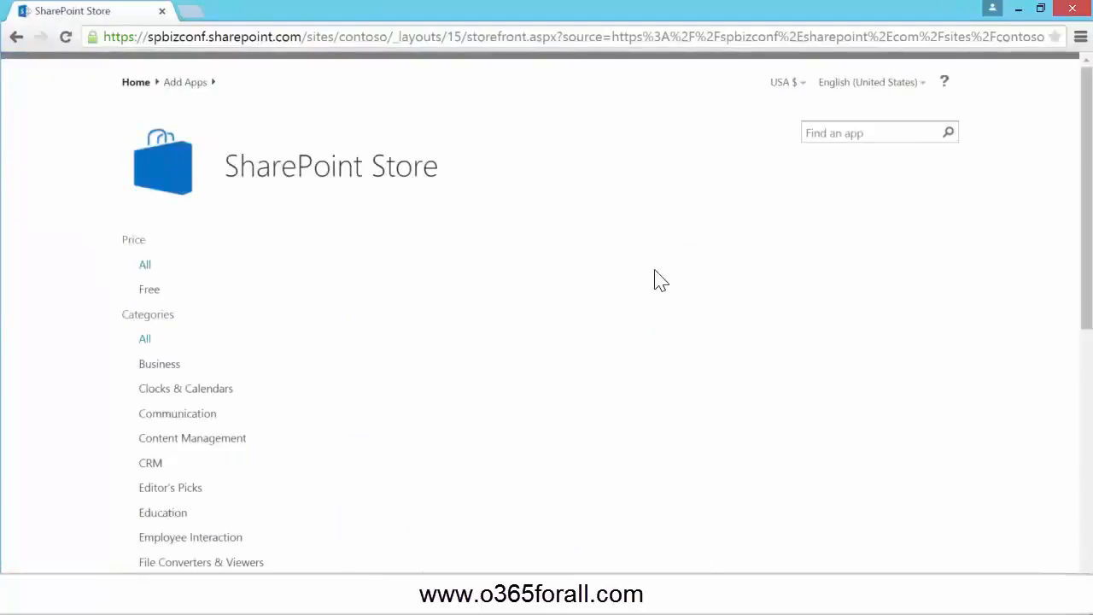
left_click(821, 135)
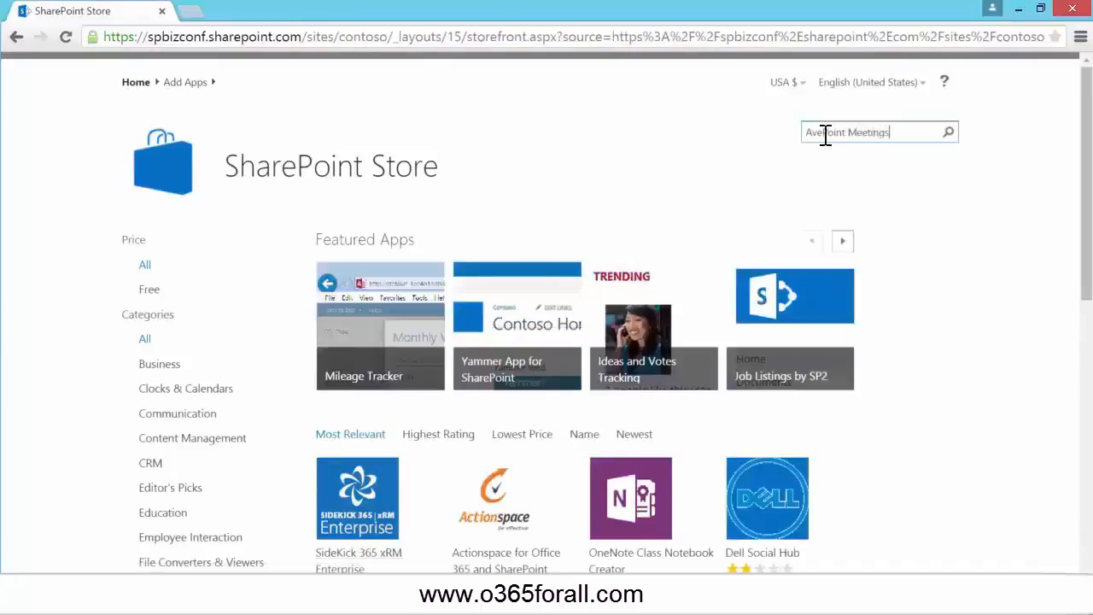
key("Return")
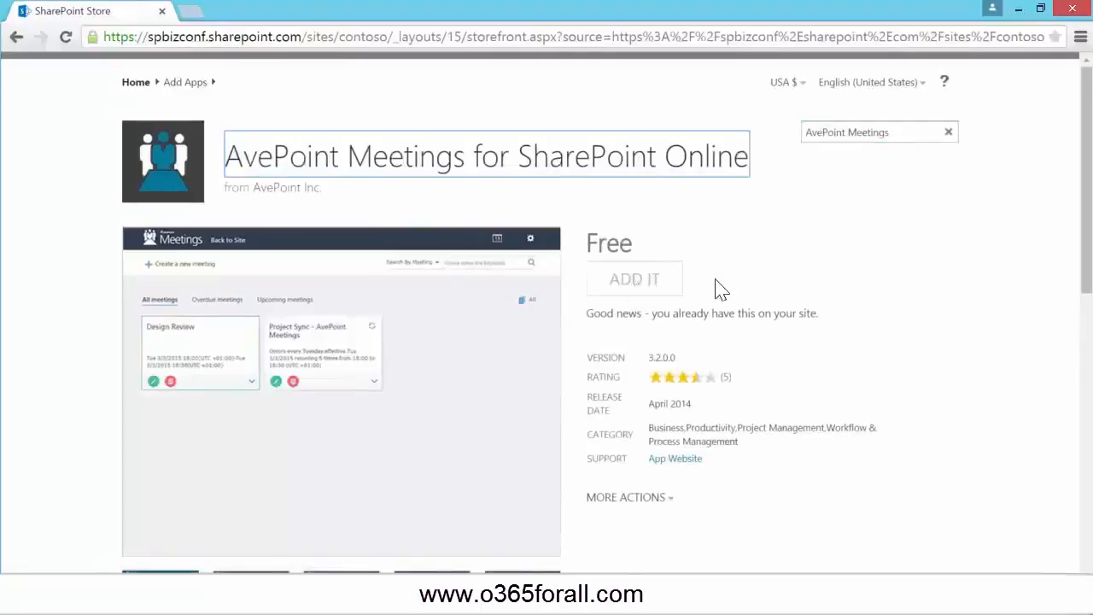
Return from the store to the Contoso site's contents and launch the AvePoint Meetings app
left_click(137, 84)
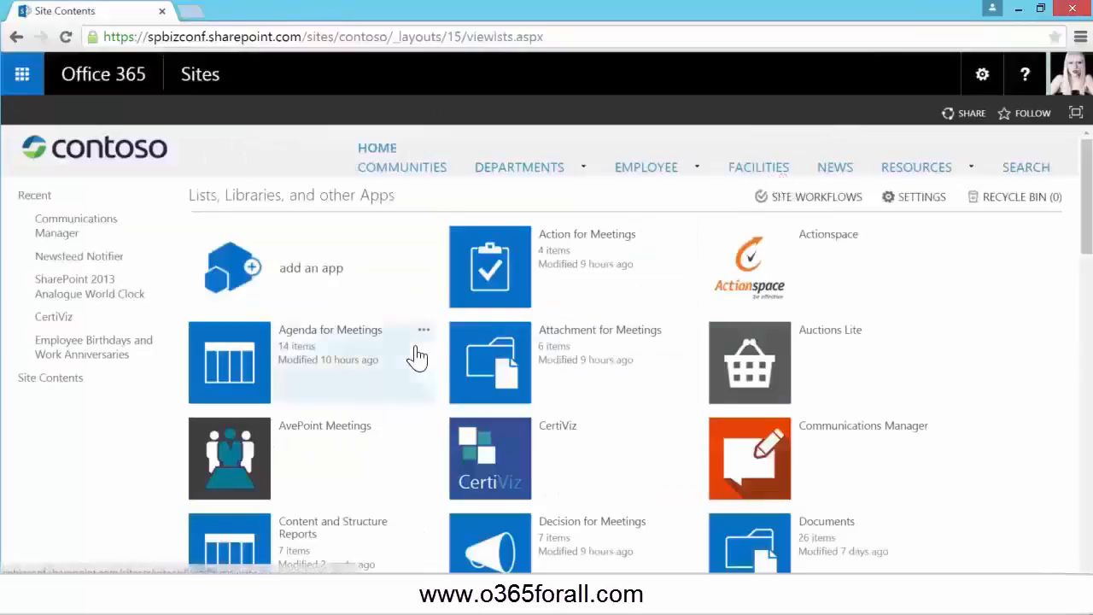
left_click(253, 452)
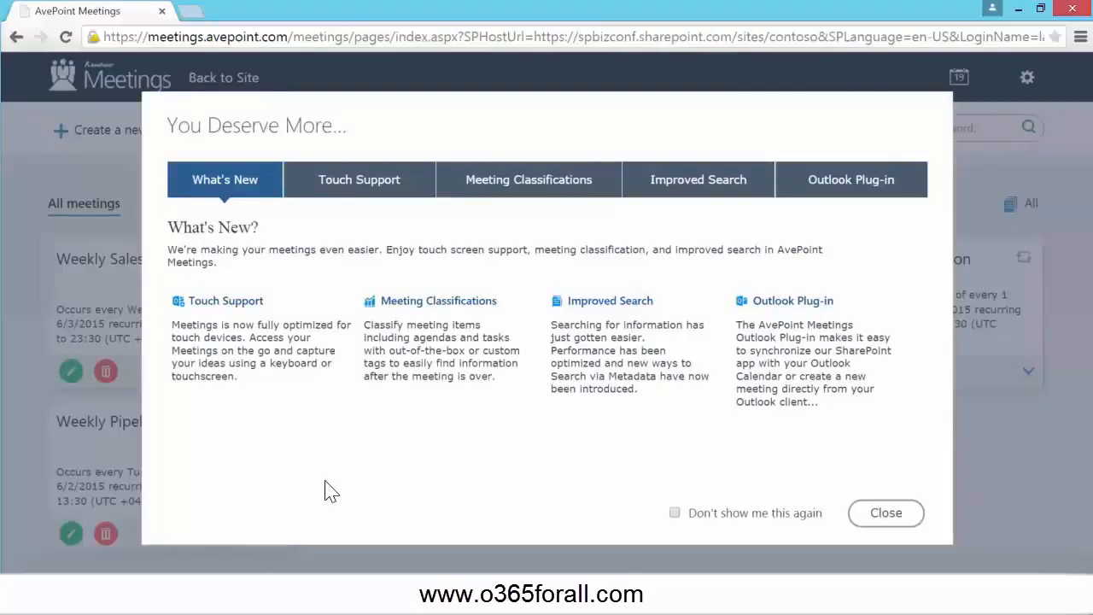
Review the Meeting Classifications, Improved Search and Outlook Plug-in highlights and dismiss the introduction so it is not shown again
left_click(299, 384)
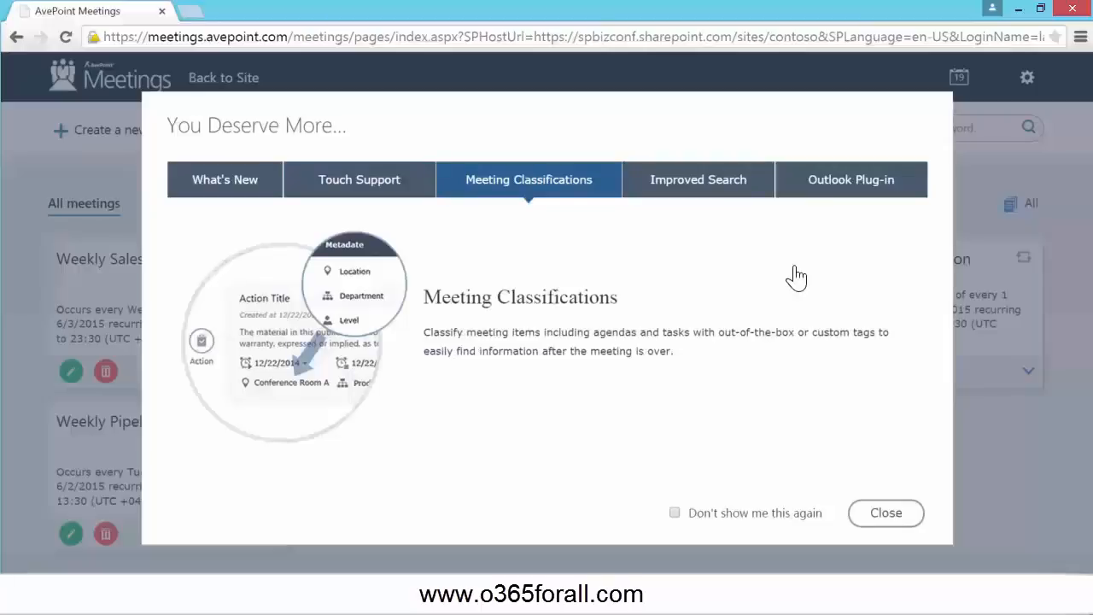
left_click(632, 189)
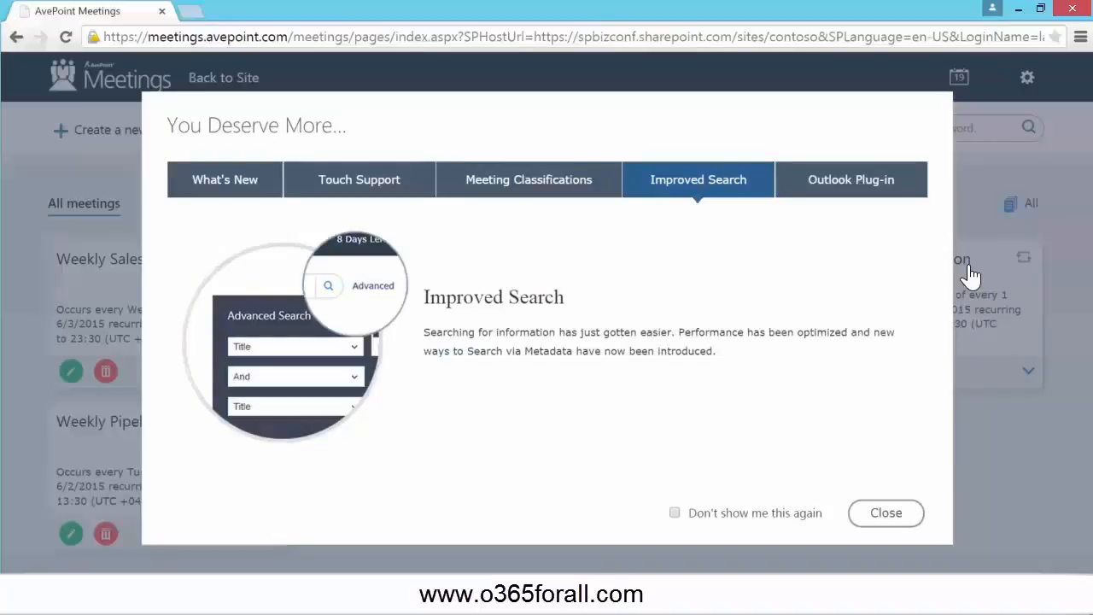
left_click(824, 190)
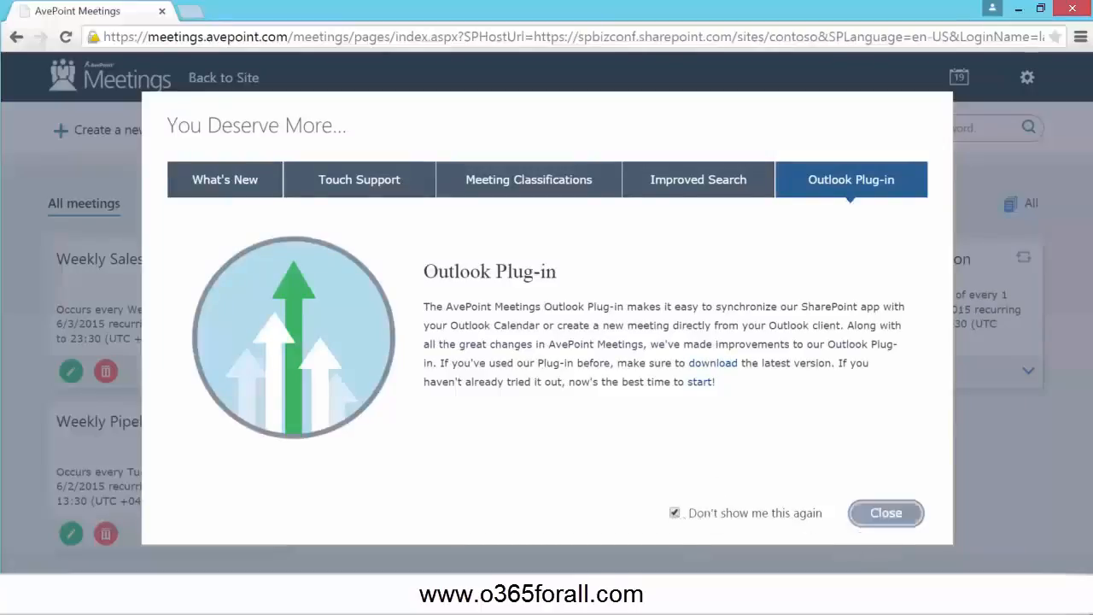
left_click(884, 517)
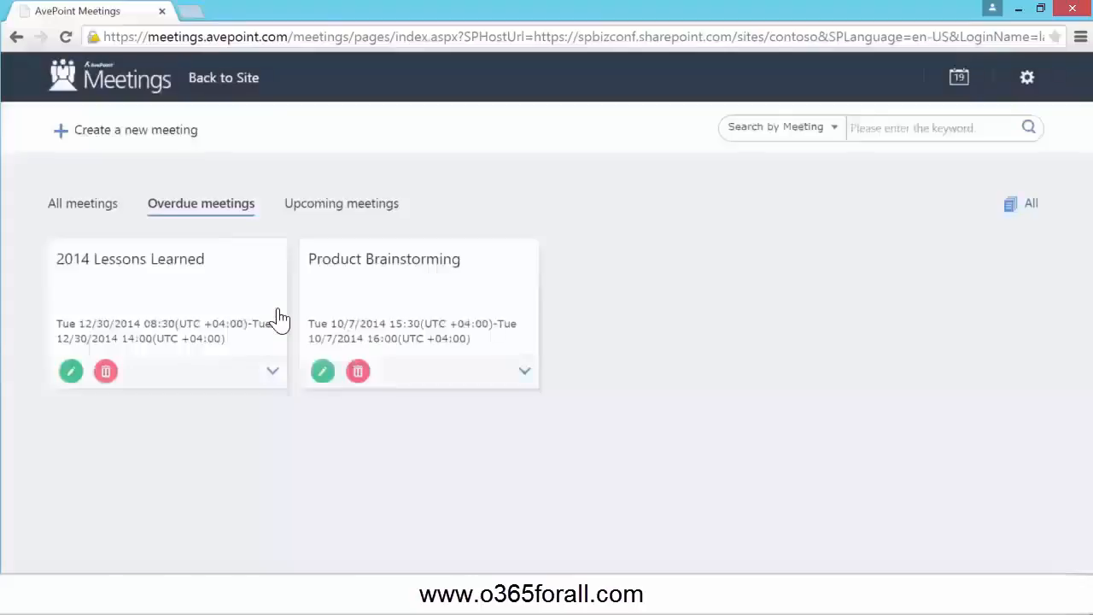
Check the upcoming meetings and open 2014 Lessons Learned from the overdue meetings
left_click(285, 209)
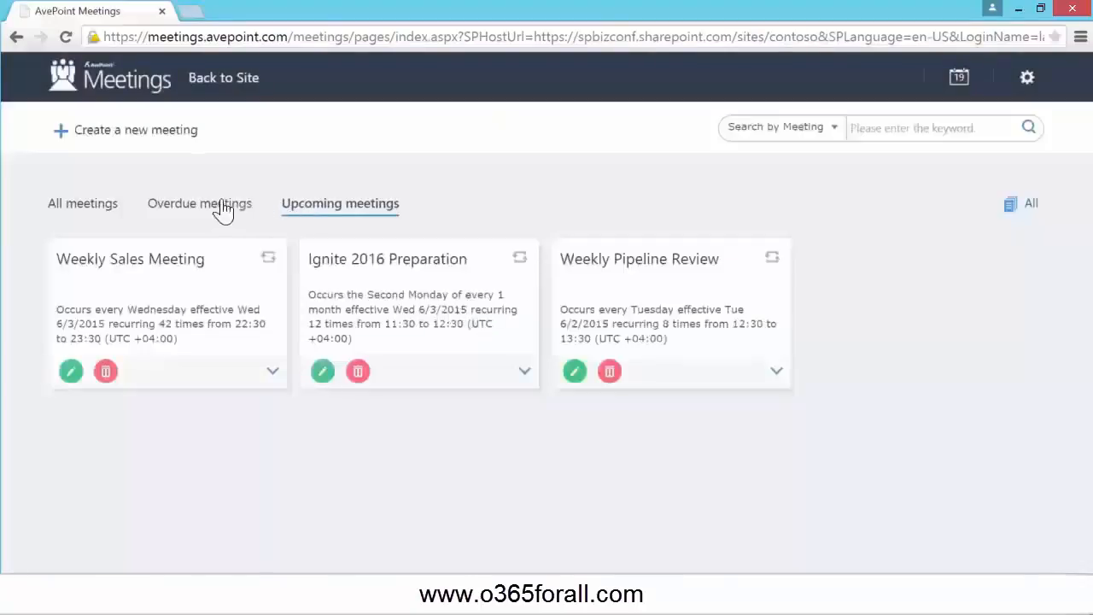
left_click(219, 210)
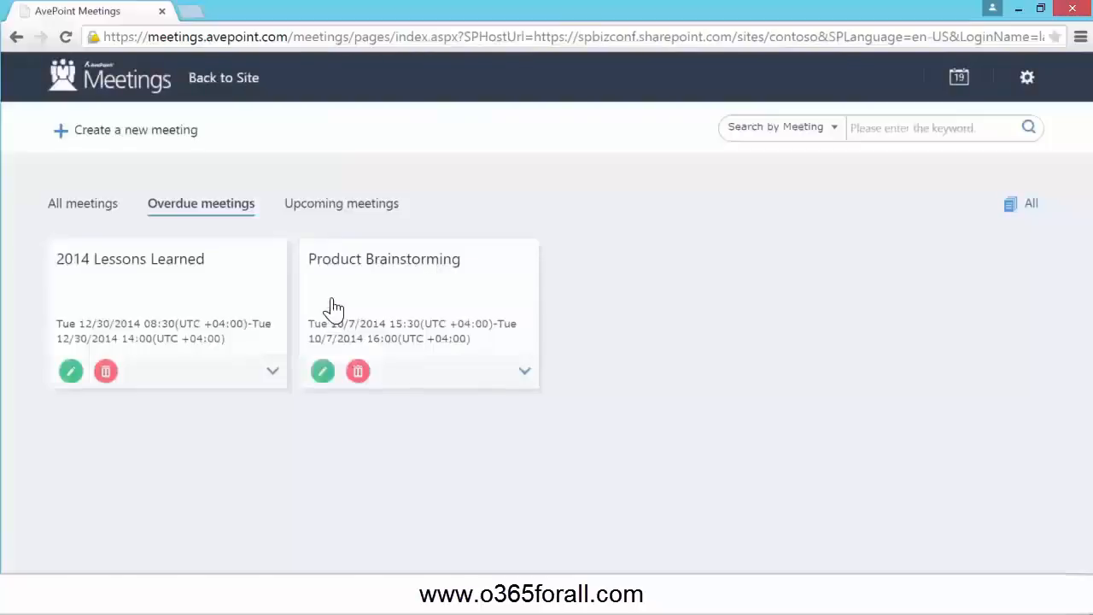
left_click(189, 283)
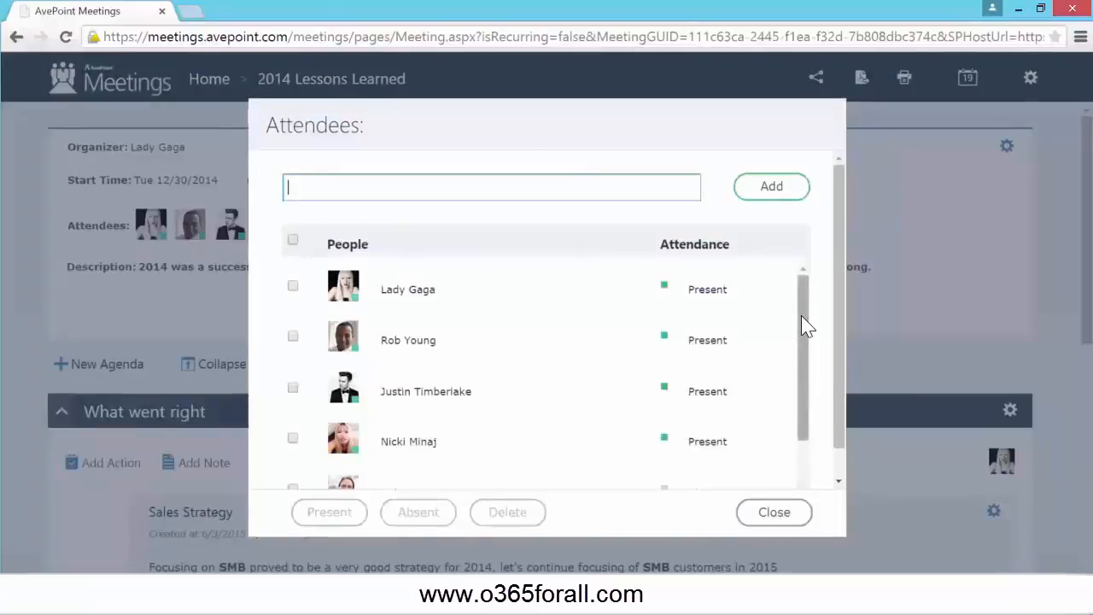
Review the full attendee list and attendance statuses of the meeting and close the list
right_click(805, 353)
left_click(806, 360)
left_click_drag(805, 361, 806, 410)
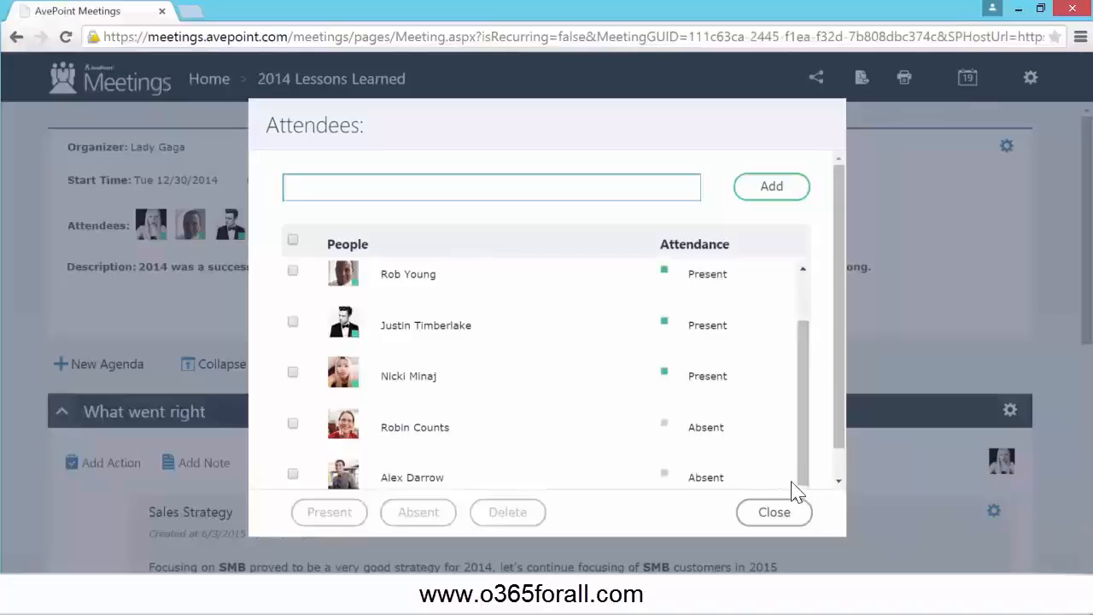
left_click(774, 527)
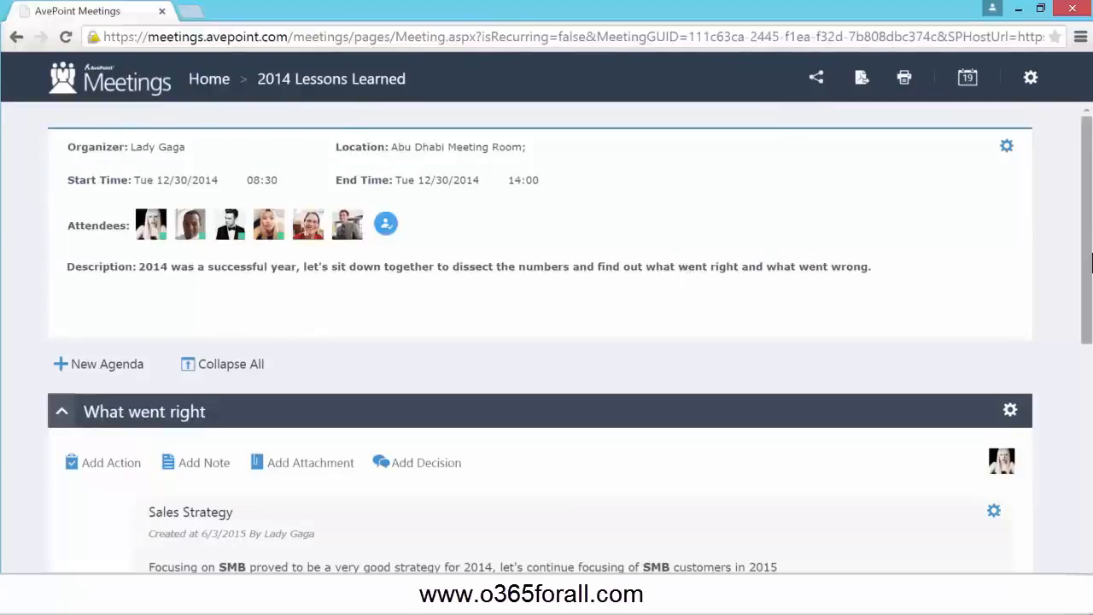
Skim the meeting page, collapse all agenda sections for an overview and expand them again
left_click_drag(1089, 267, 1090, 492)
left_click_drag(1089, 404, 1089, 218)
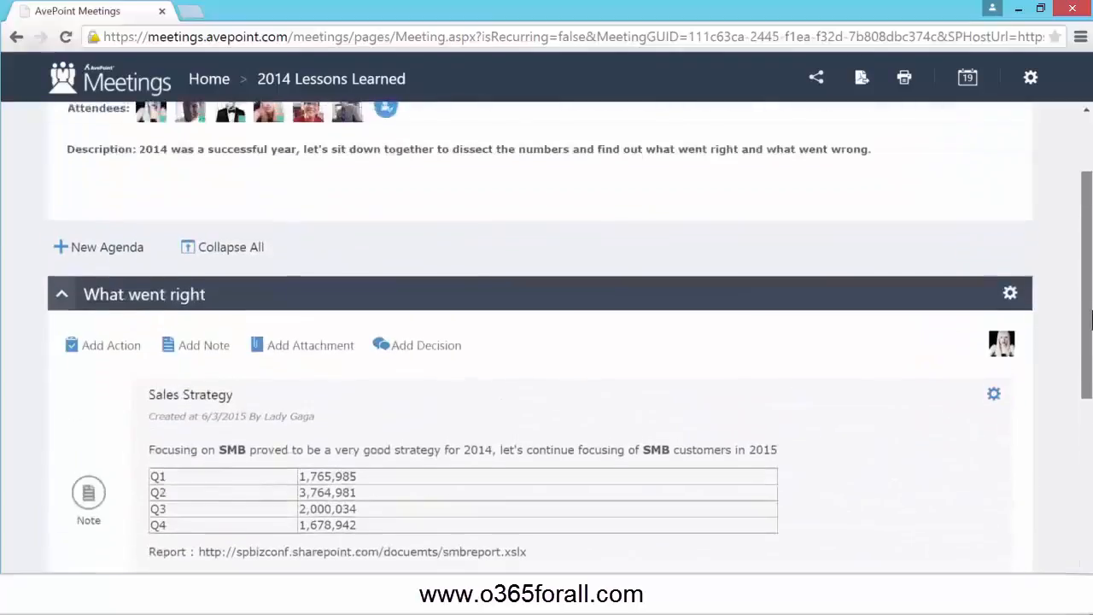
left_click(232, 251)
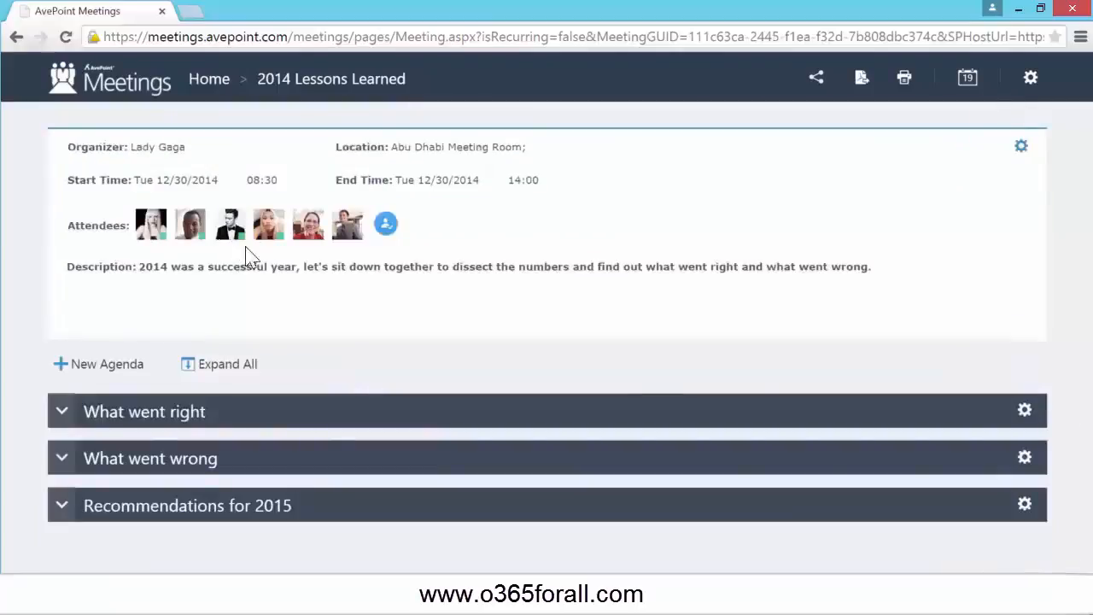
left_click(242, 364)
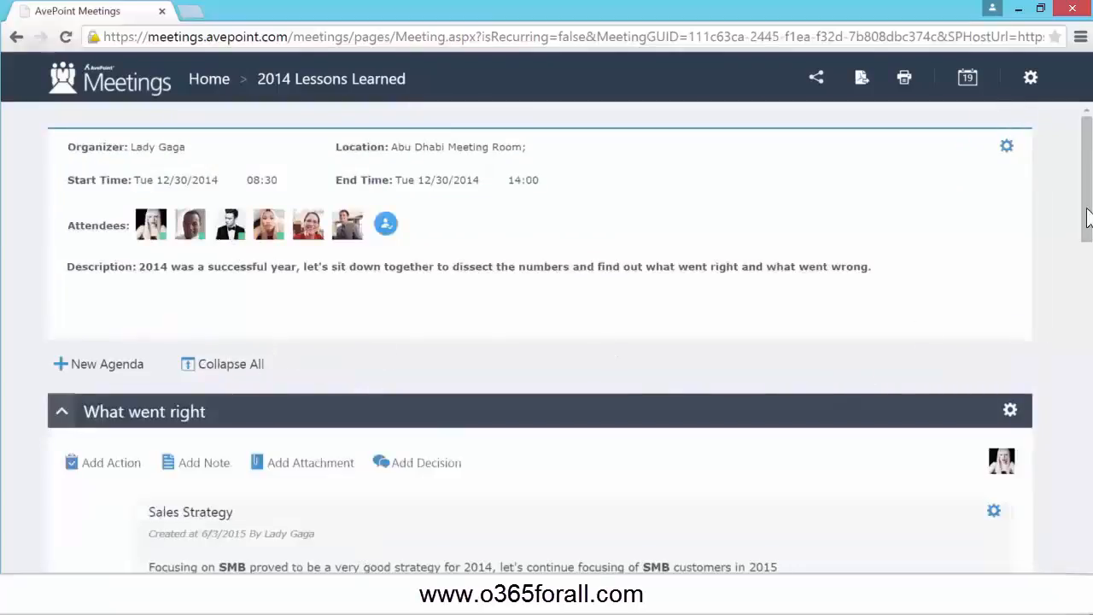
Examine the notes, actions, decisions and attachments under What went right, What went wrong and Recommendations for 2015
right_click(1091, 161)
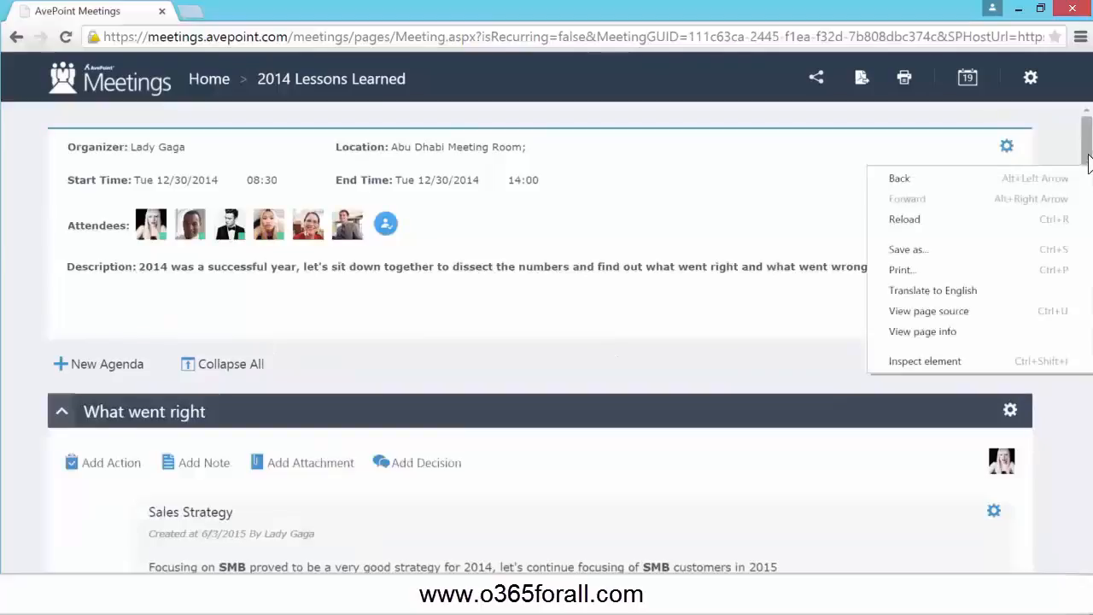
left_click_drag(1089, 164, 1091, 265)
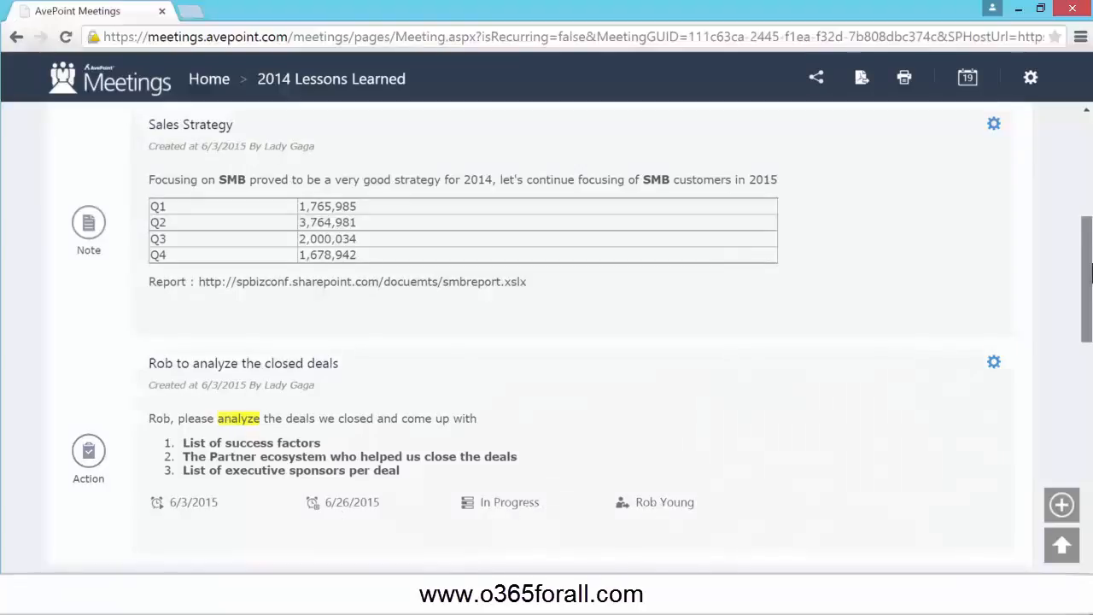
left_click_drag(1088, 267, 1091, 295)
scroll(346, 332, "down", 4)
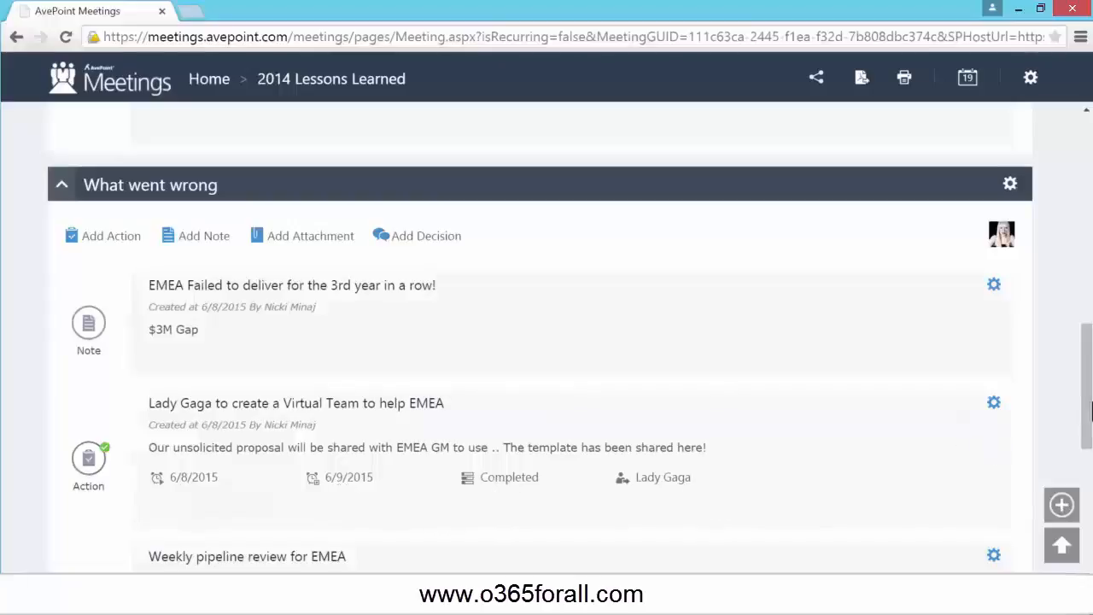
scroll(1090, 419, "down", 1)
scroll(1089, 419, "down", 2)
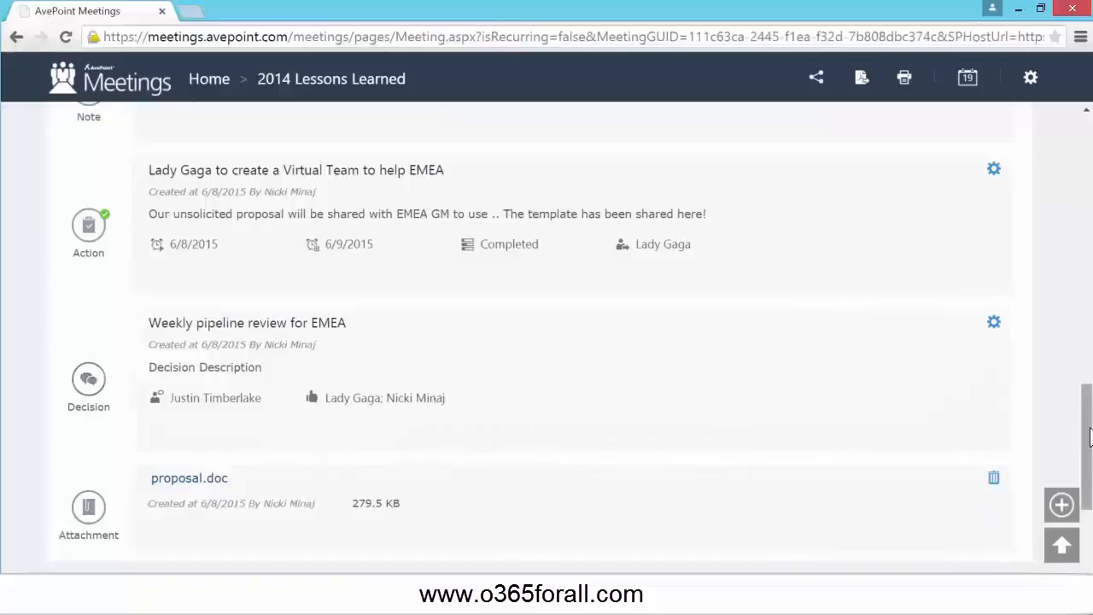
scroll(1089, 441, "down", 2)
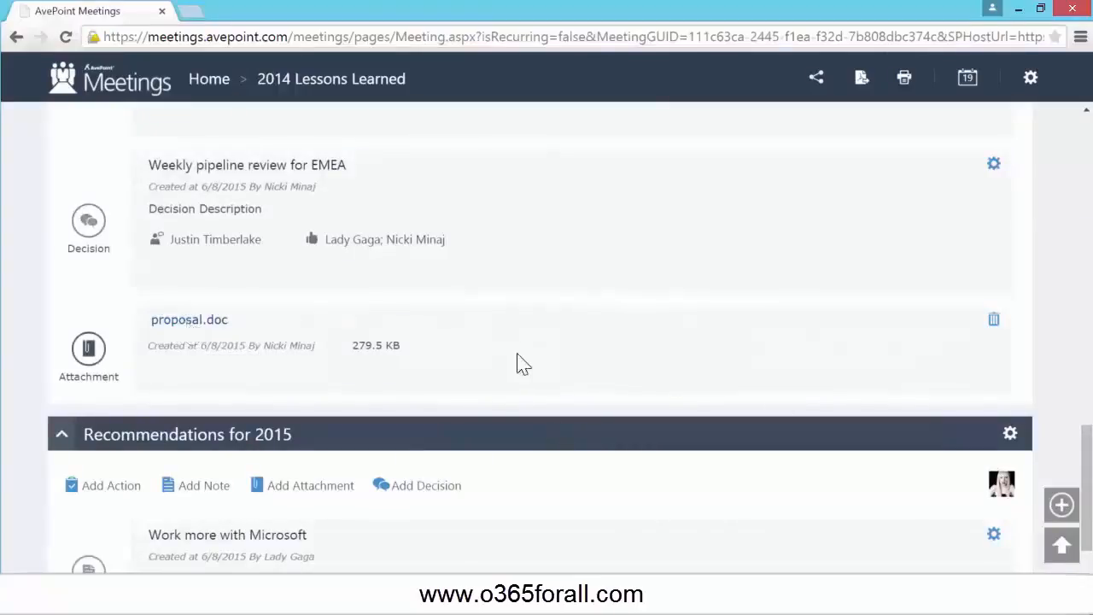
left_click_drag(1089, 443, 1088, 461)
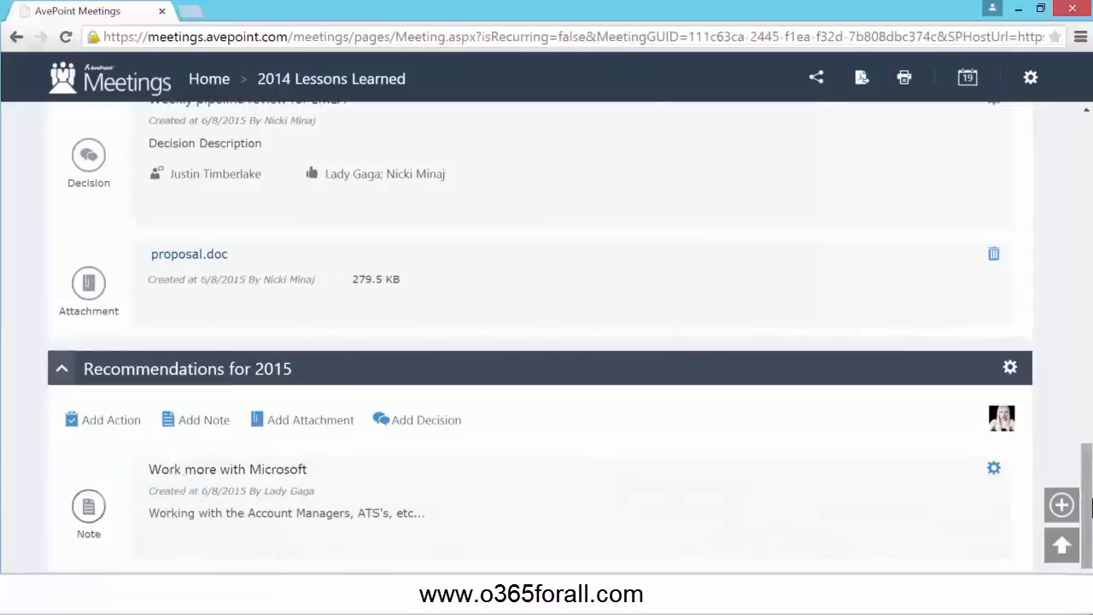
left_click_drag(1088, 508, 1089, 219)
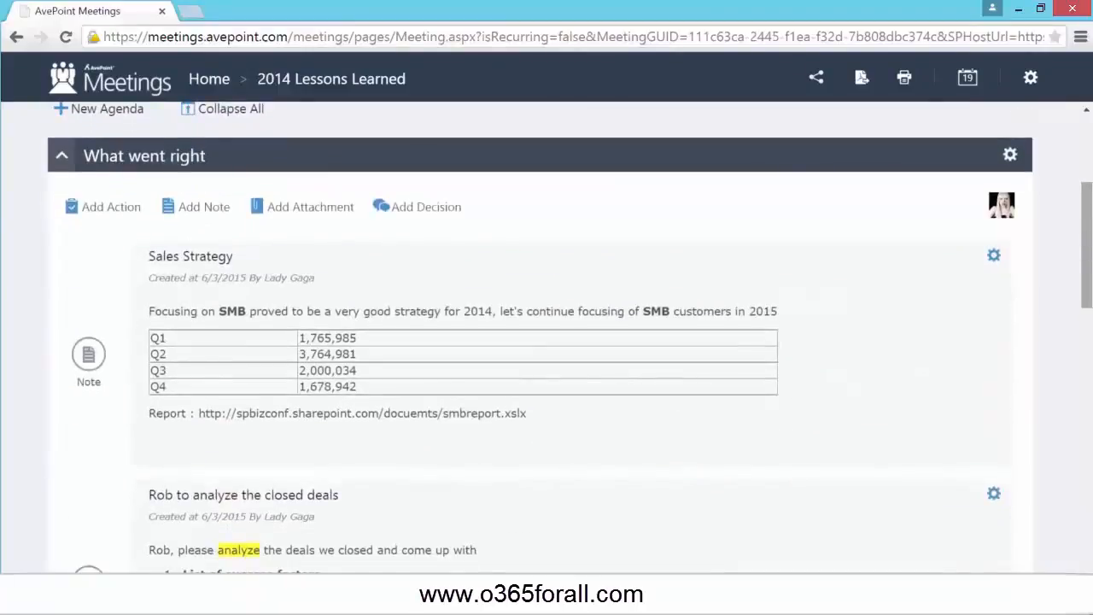
right_click(1091, 255)
left_click_drag(1089, 223, 1090, 166)
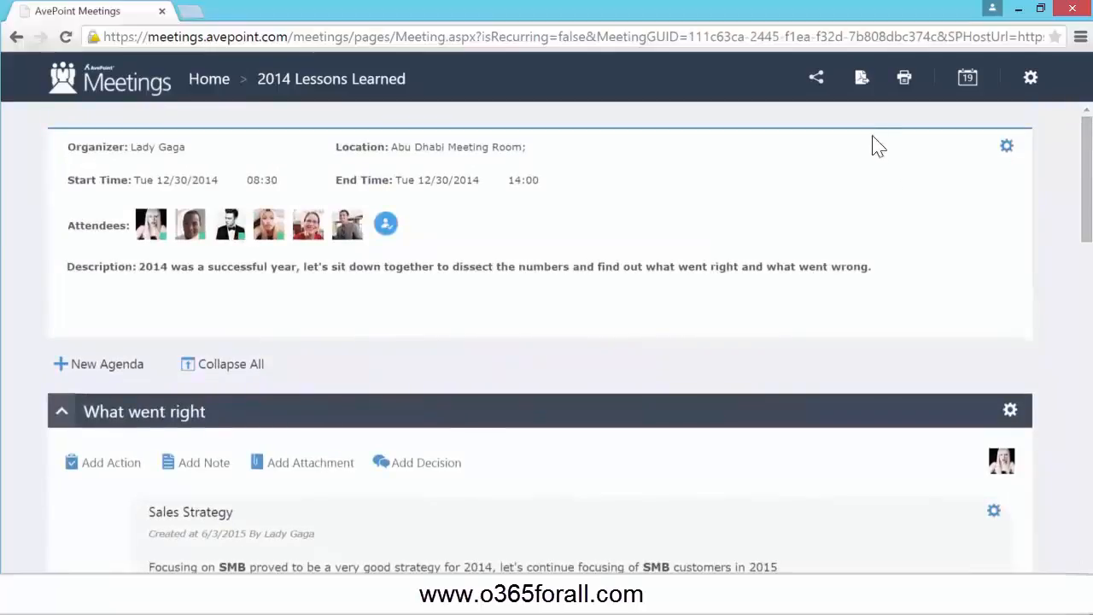
Export the meeting to PDF with its attachments included and without sending it to any people
left_click(863, 81)
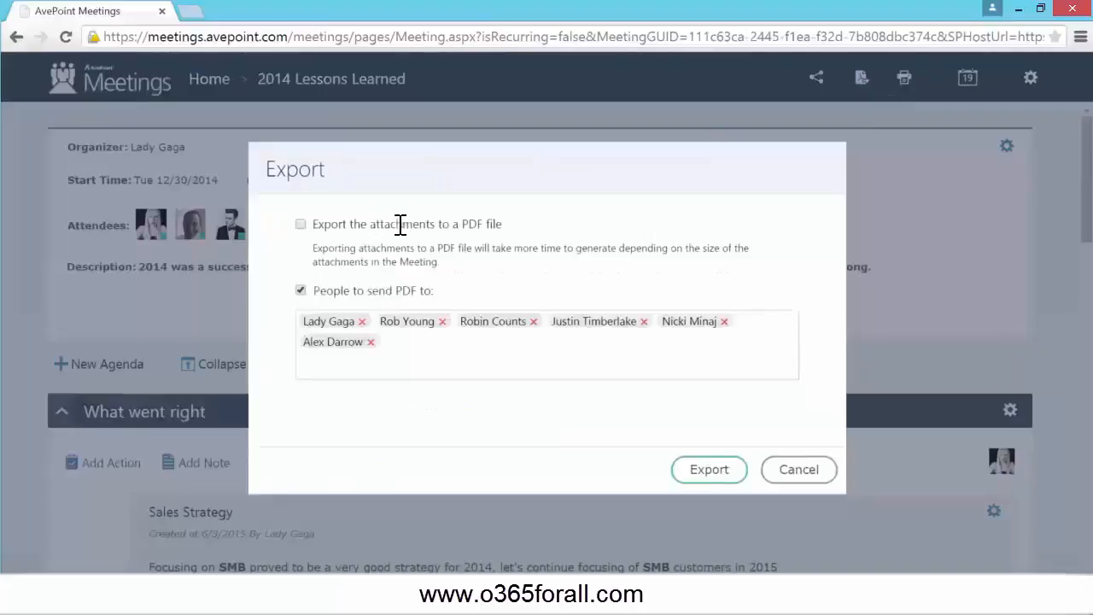
left_click(301, 290)
left_click(301, 225)
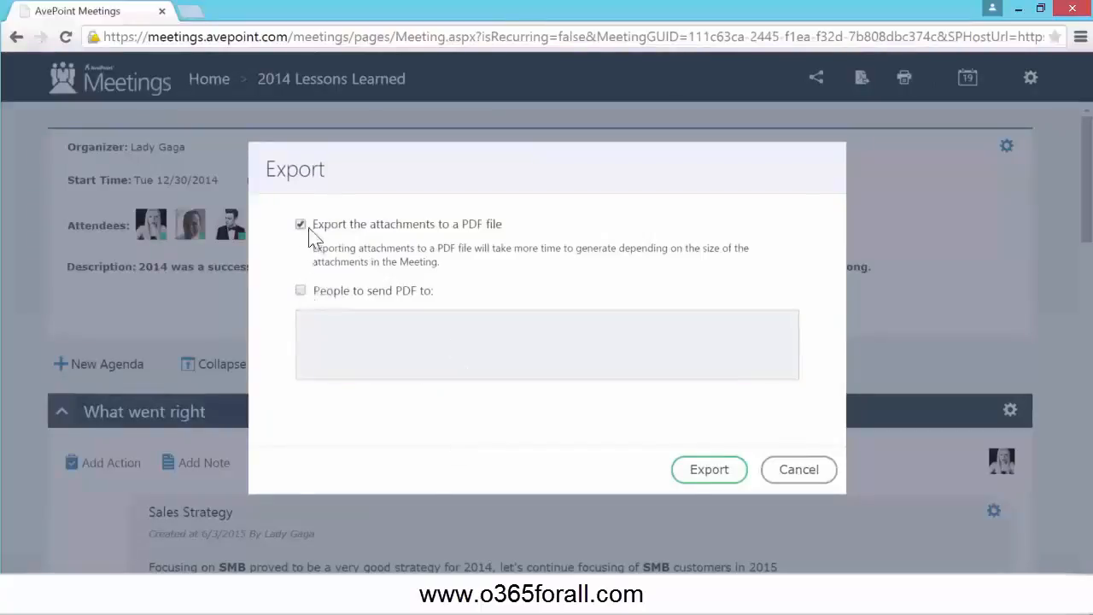
left_click(709, 469)
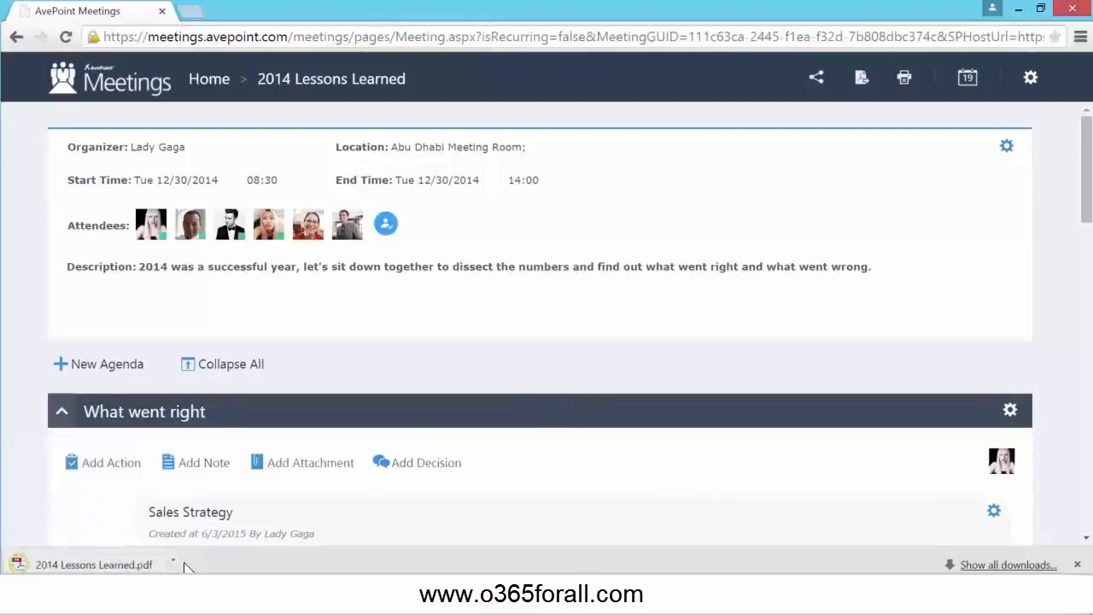
Open the exported 2014 Lessons Learned.pdf and review its meeting information, agendas, attachment reference and meeting address
left_click(176, 565)
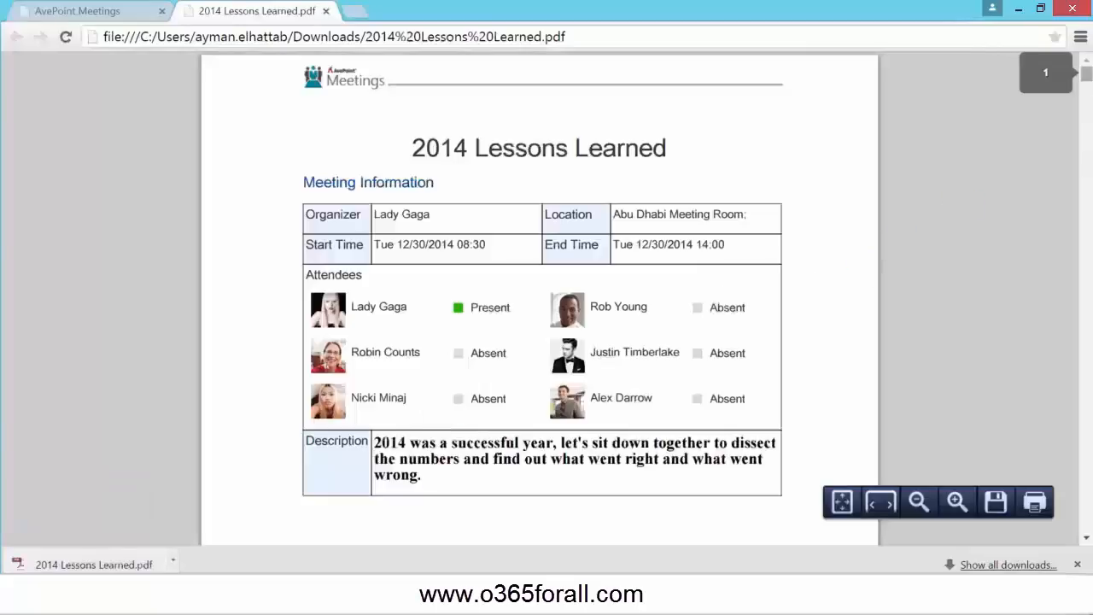
scroll(1087, 77, "down", 1)
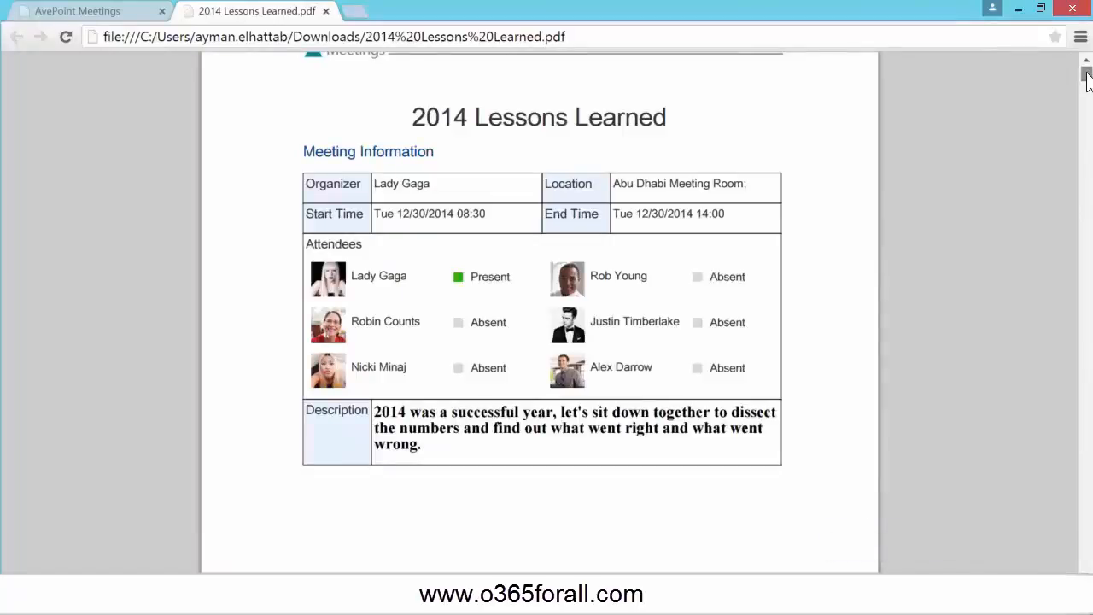
left_click_drag(1087, 77, 1088, 101)
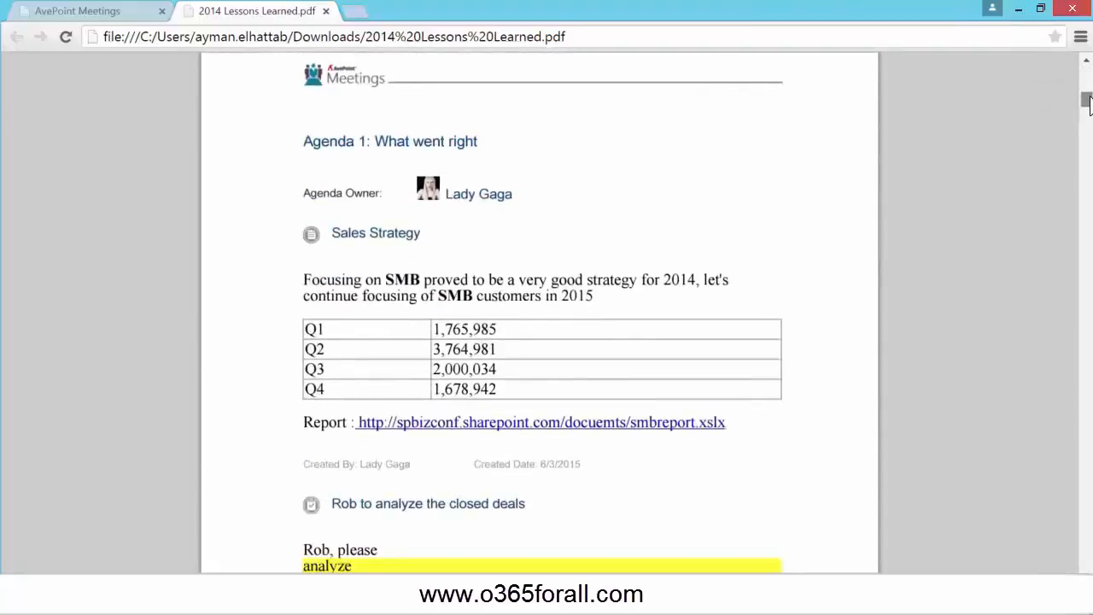
left_click_drag(1088, 100, 1088, 130)
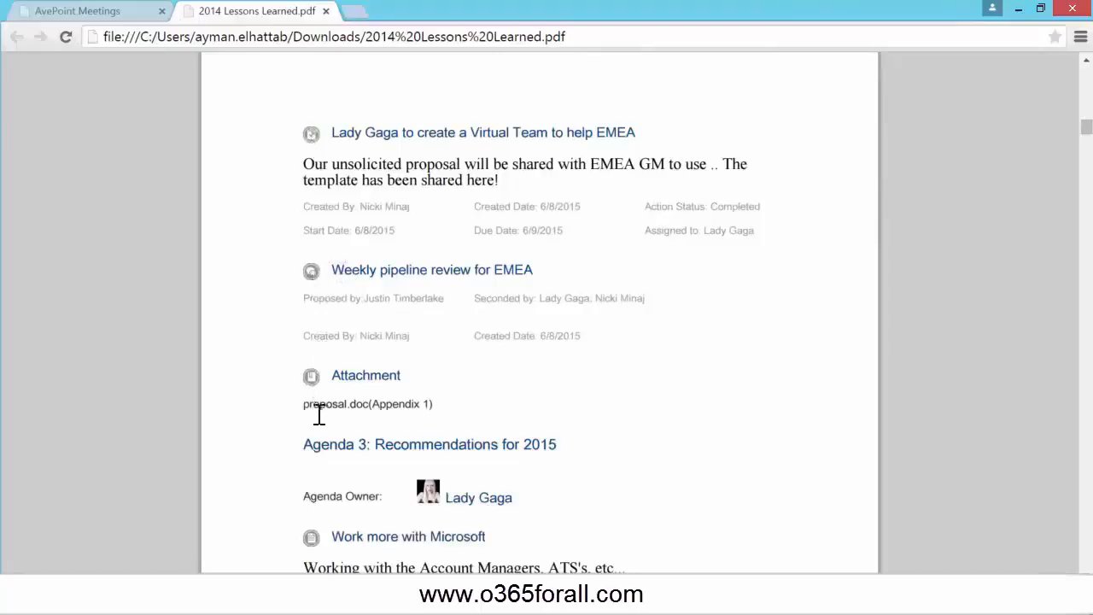
left_click_drag(307, 403, 453, 398)
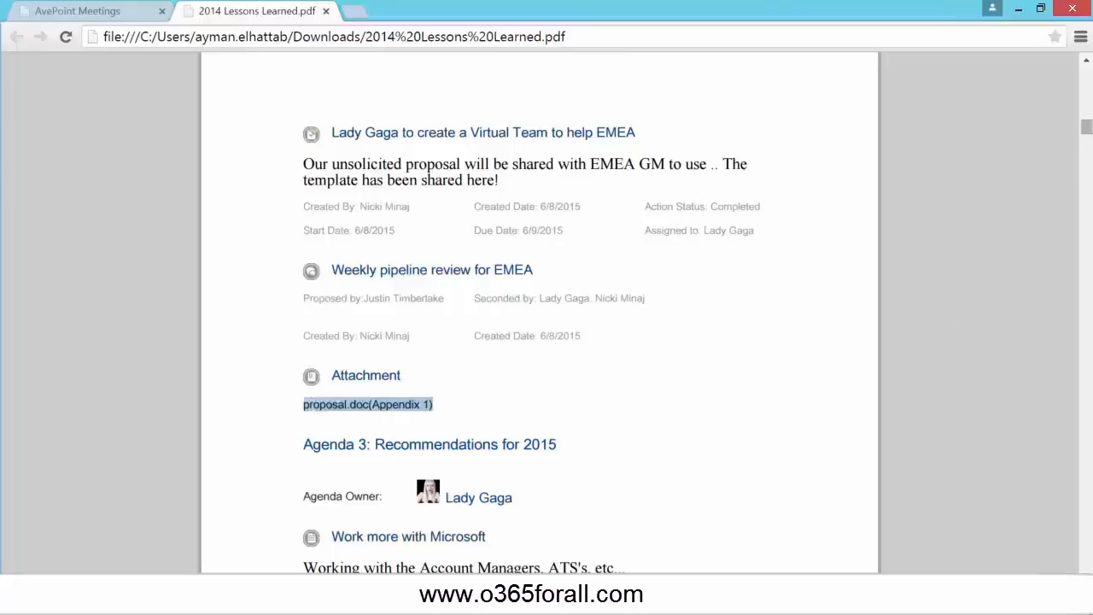
left_click_drag(1086, 130, 1089, 152)
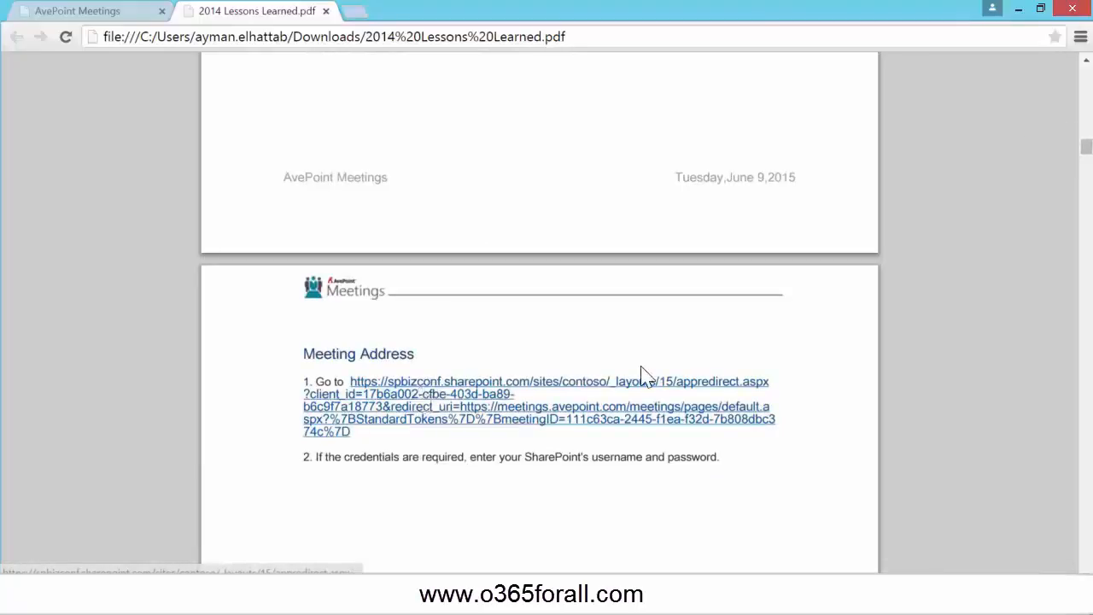
Look through the proposal.doc appendix in the exported PDF, close the PDF and return to the meetings overview
left_click_drag(1088, 148, 1090, 175)
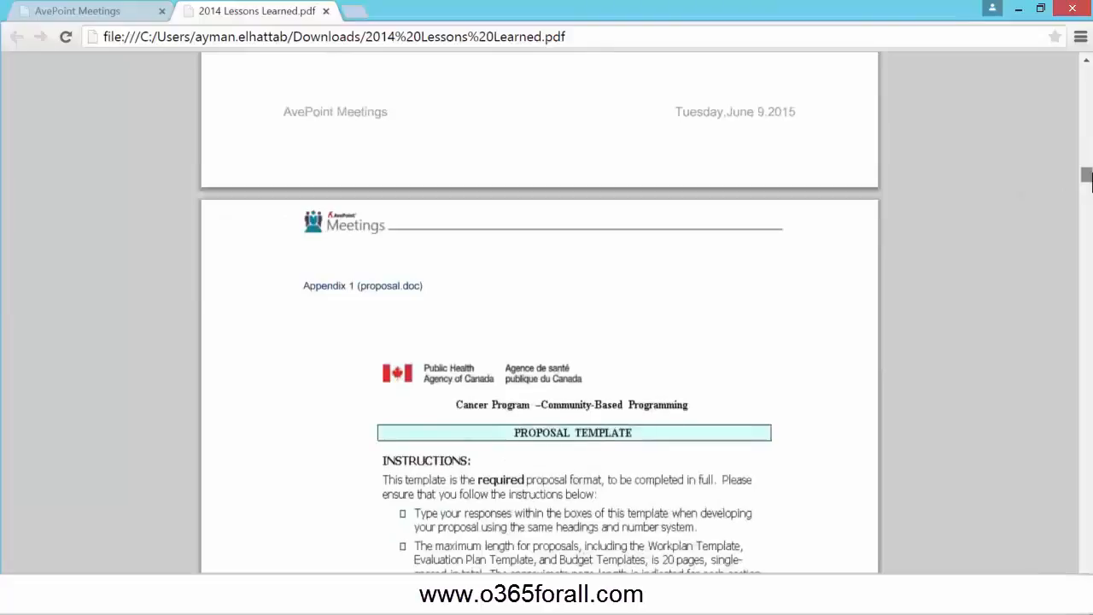
left_click_drag(1090, 175, 1090, 241)
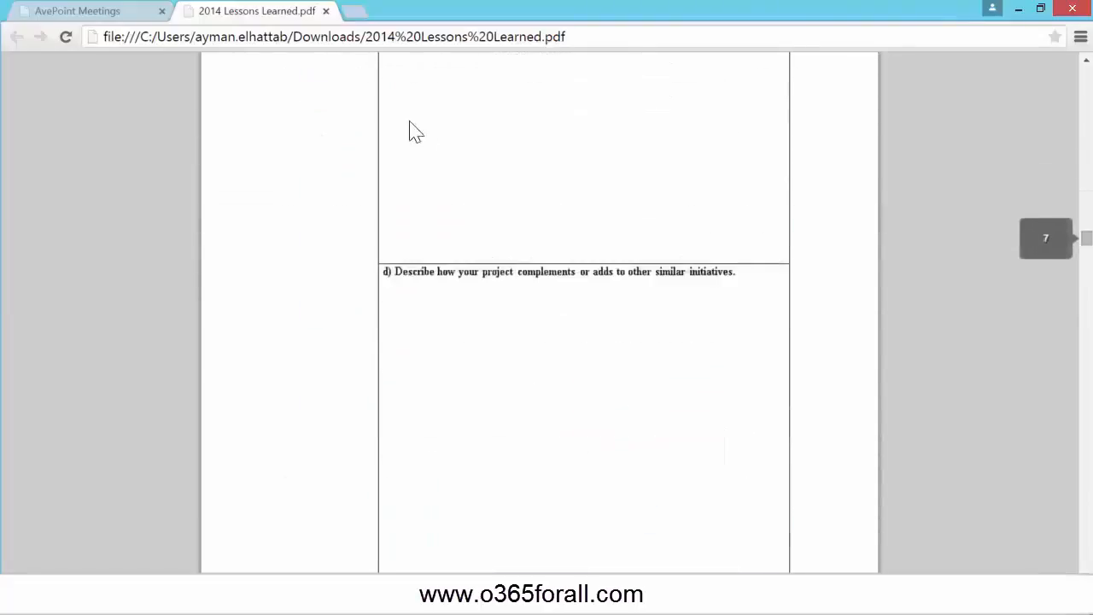
left_click(325, 11)
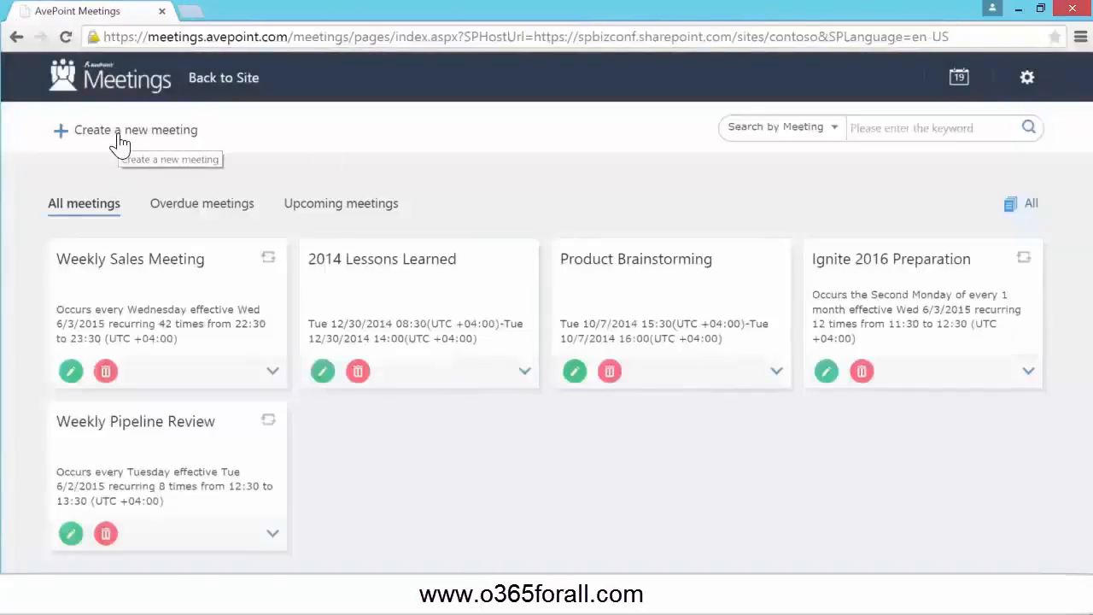
Start a new meeting titled Daily Standup Meeting
left_click(119, 142)
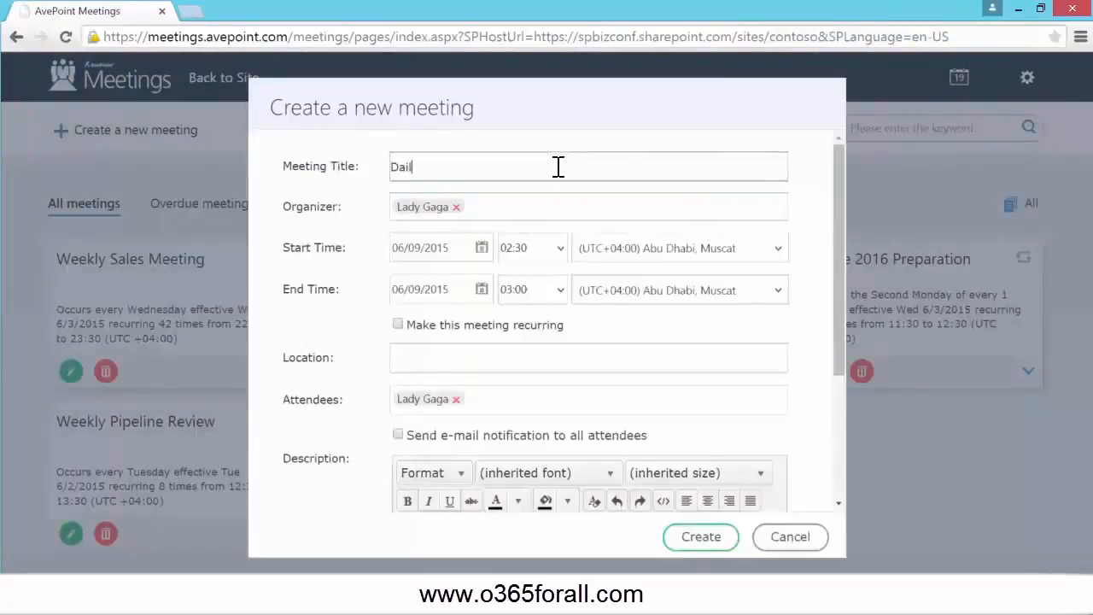
type("Daily Standup Meeting")
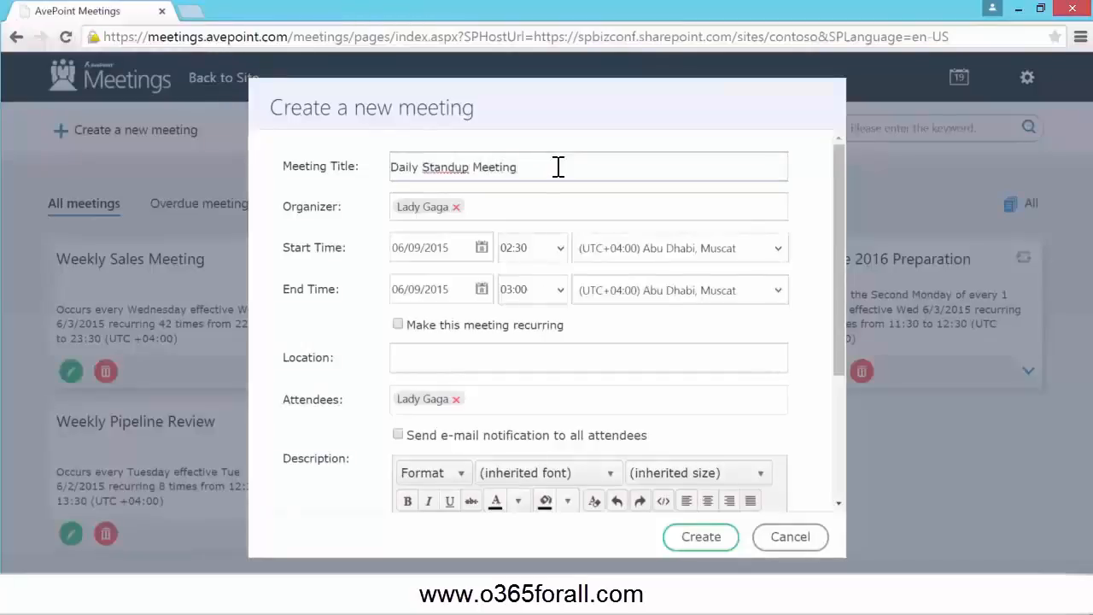
left_click(619, 204)
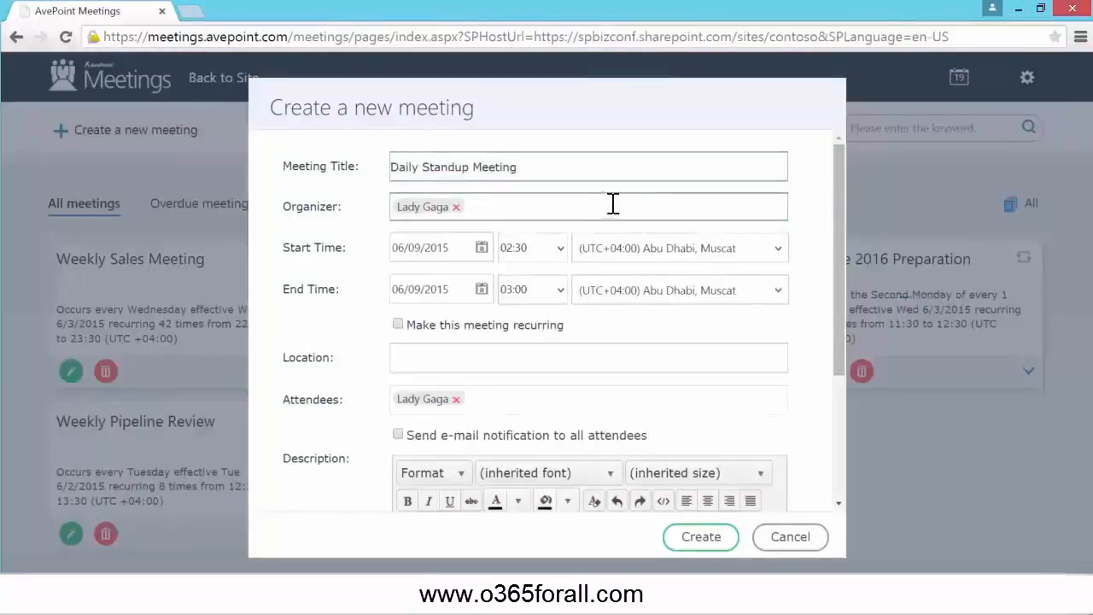
Make the meeting recurring and set its recurring start time to 02:12
left_click_drag(842, 205, 708, 244)
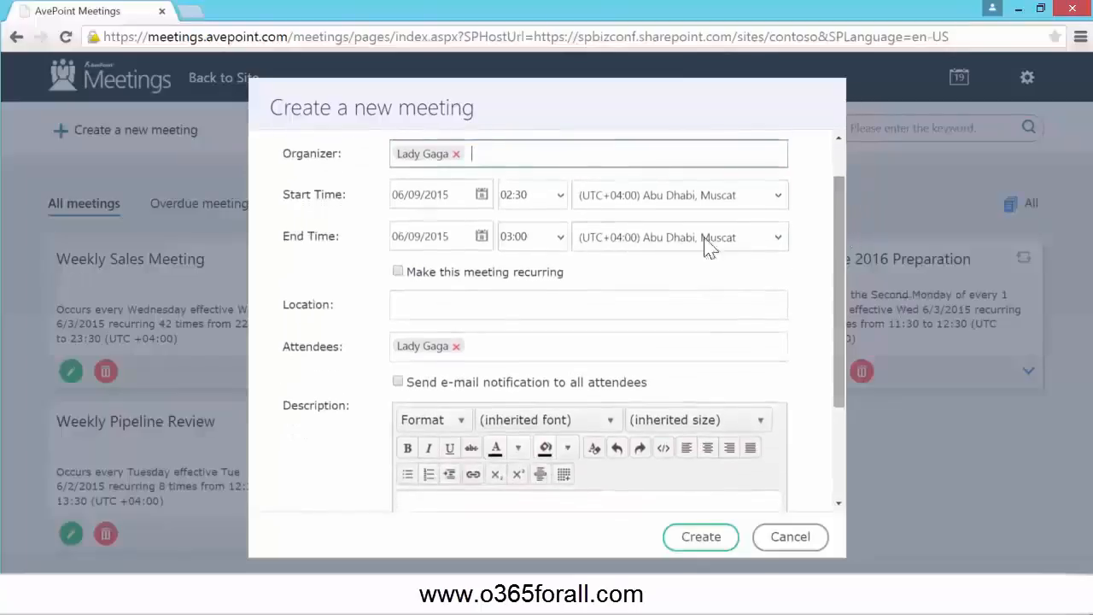
left_click(400, 273)
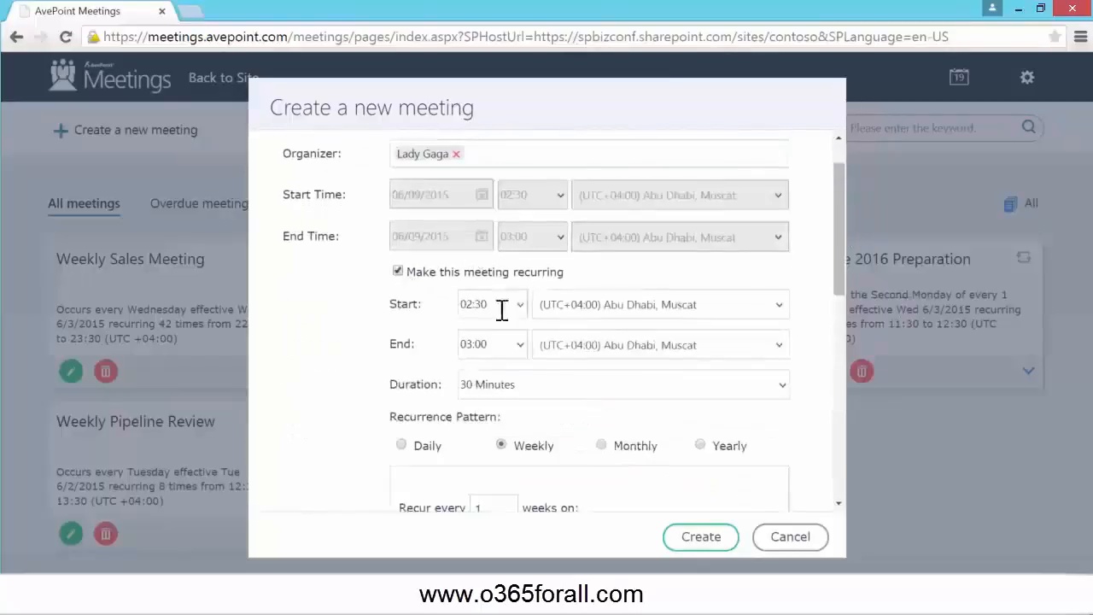
scroll(836, 249, "down", 1)
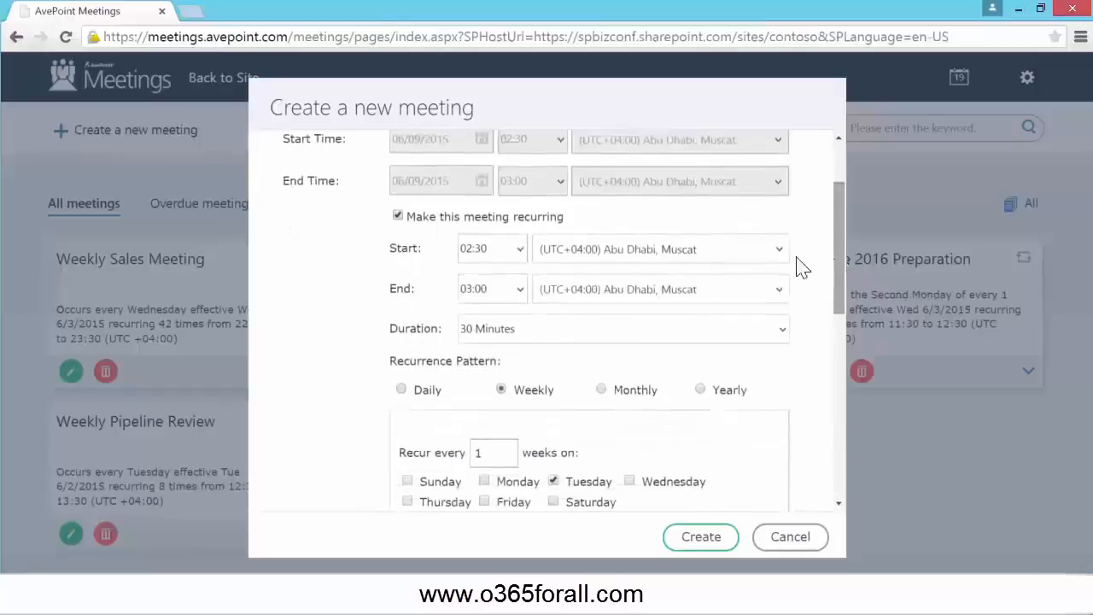
left_click(495, 241)
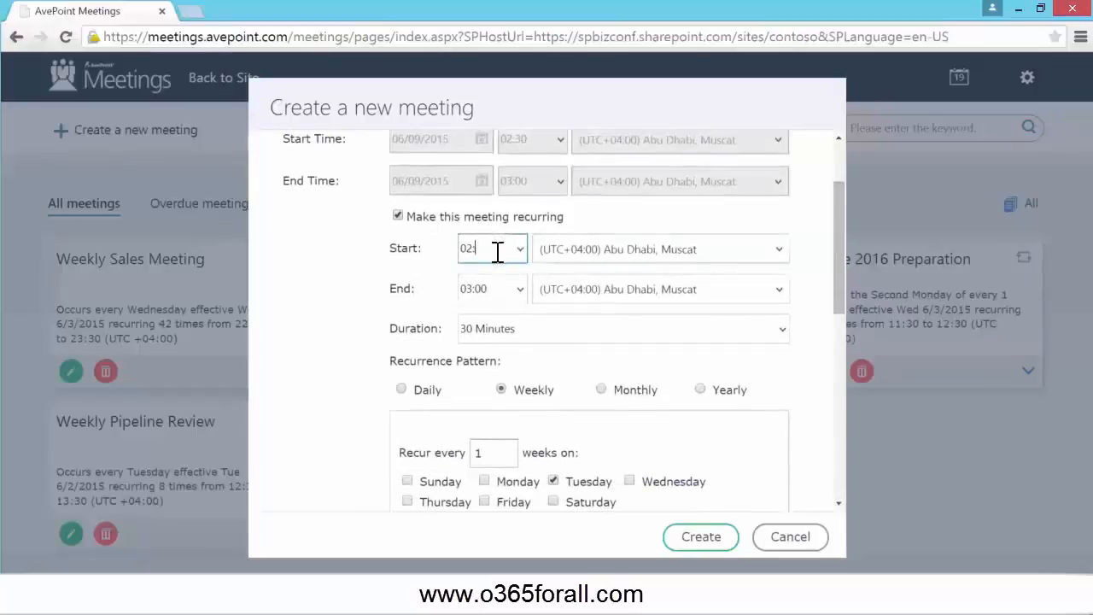
type("12")
left_click(506, 328)
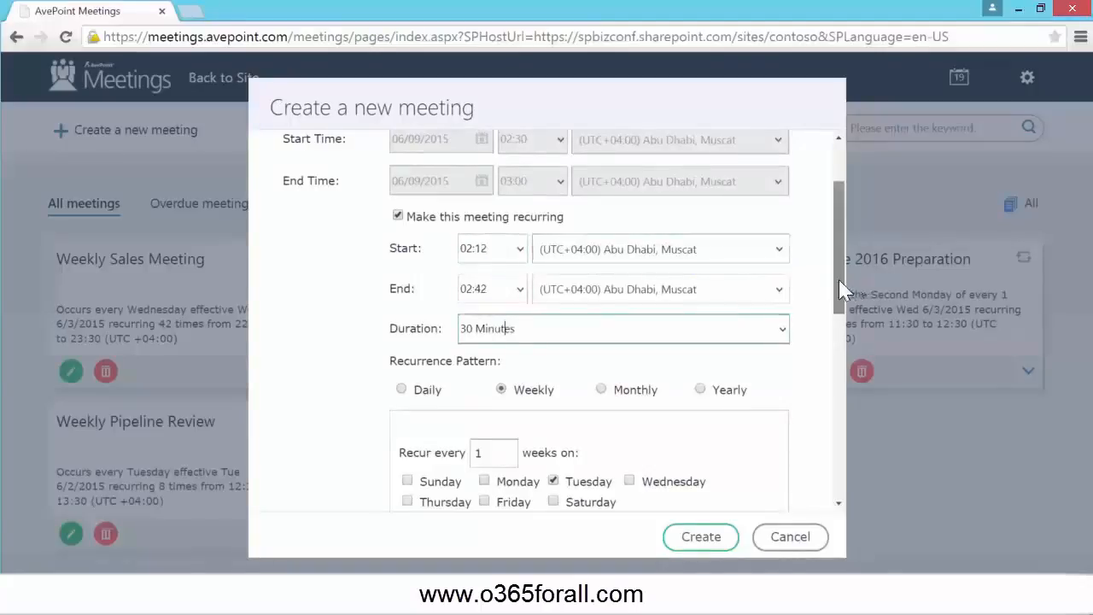
Set the recurrence pattern to daily and end the series by 09/16/2015
left_click_drag(838, 279, 832, 336)
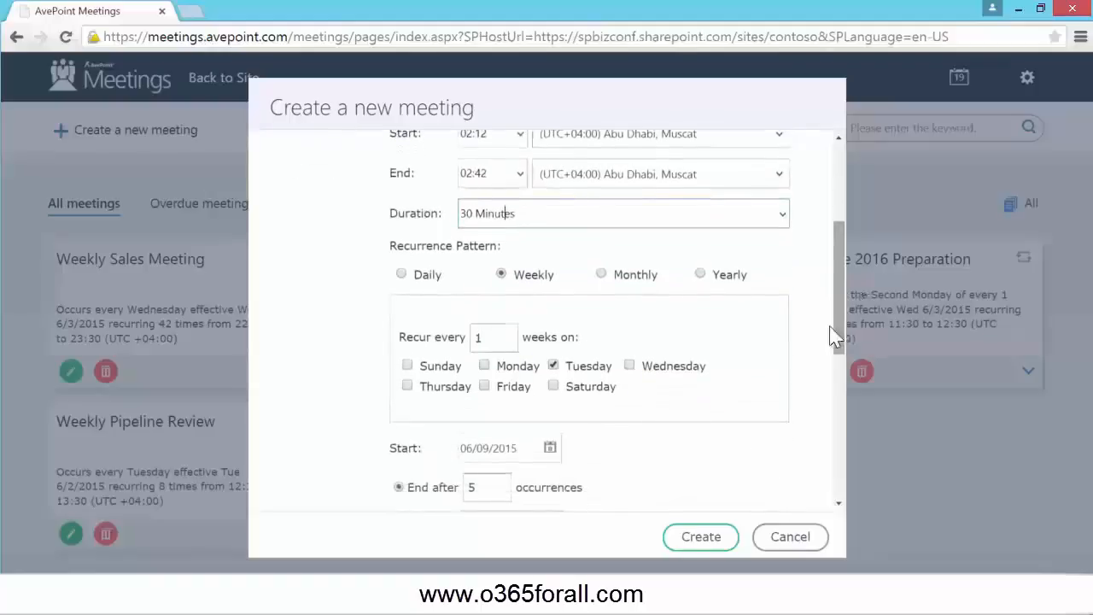
left_click(401, 274)
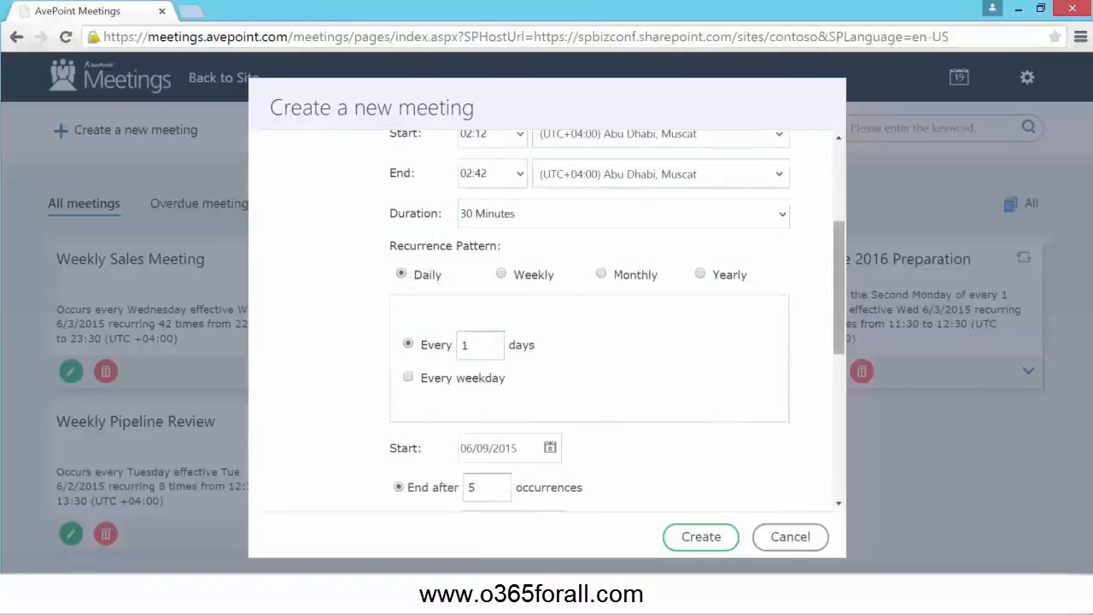
left_click_drag(840, 341, 840, 378)
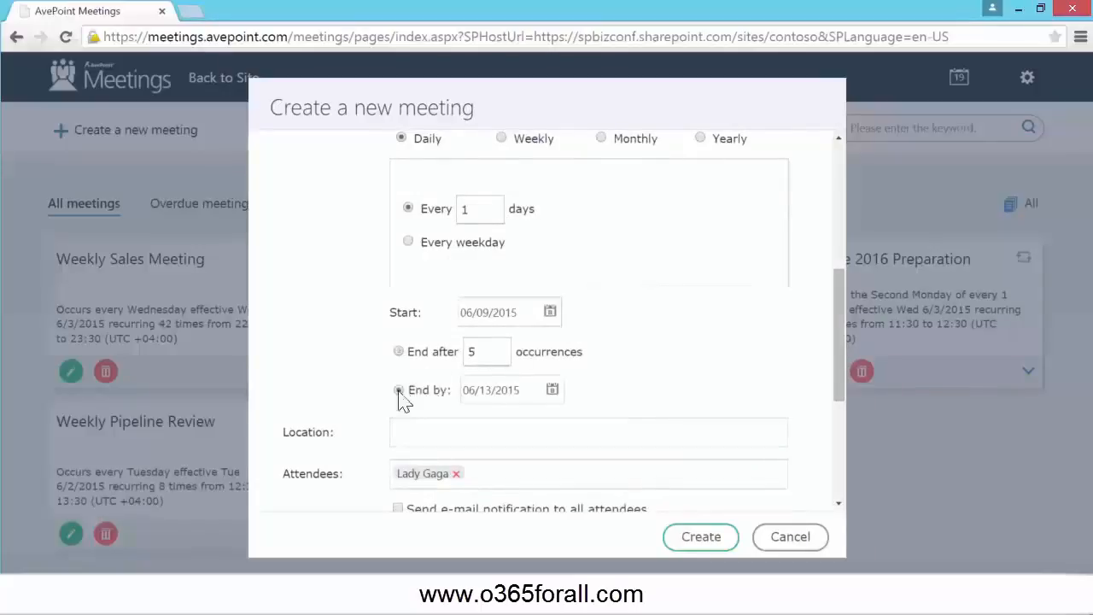
left_click(552, 390)
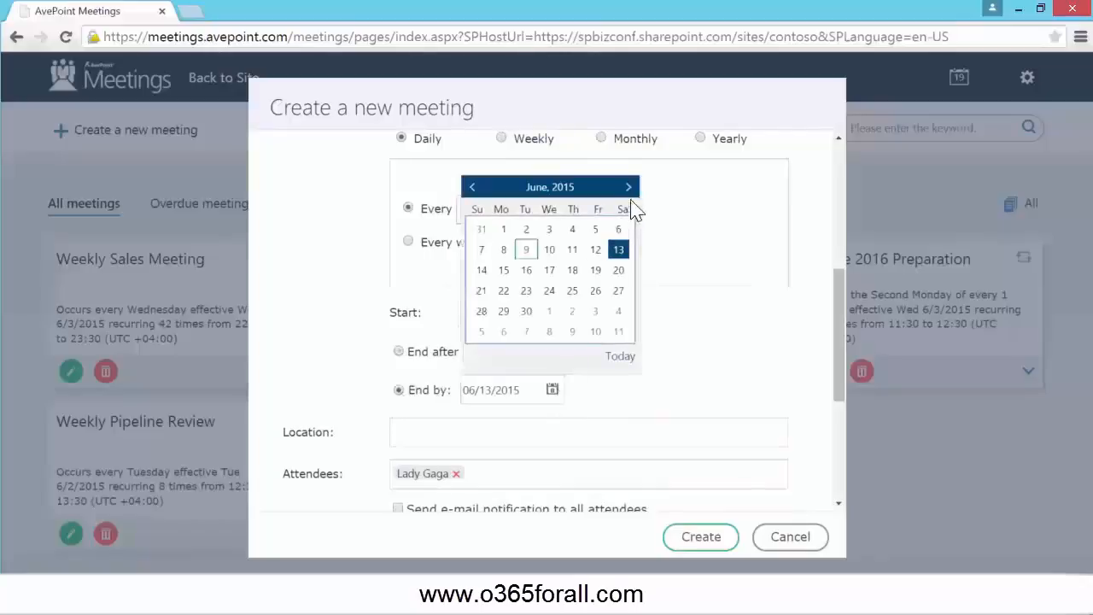
left_click(629, 187)
left_click(628, 187)
left_click(629, 187)
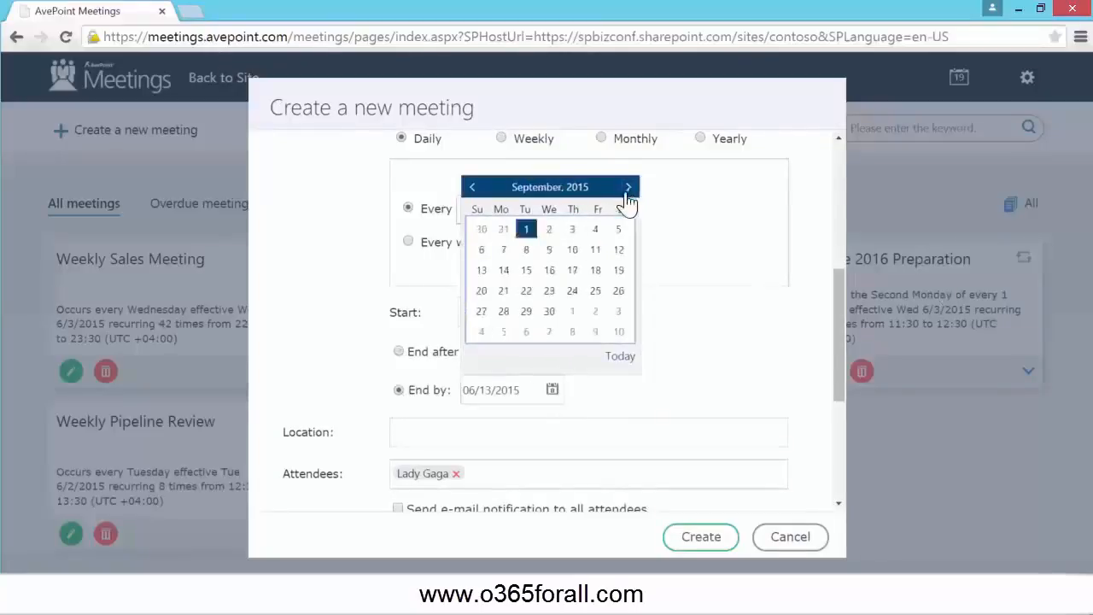
left_click(549, 271)
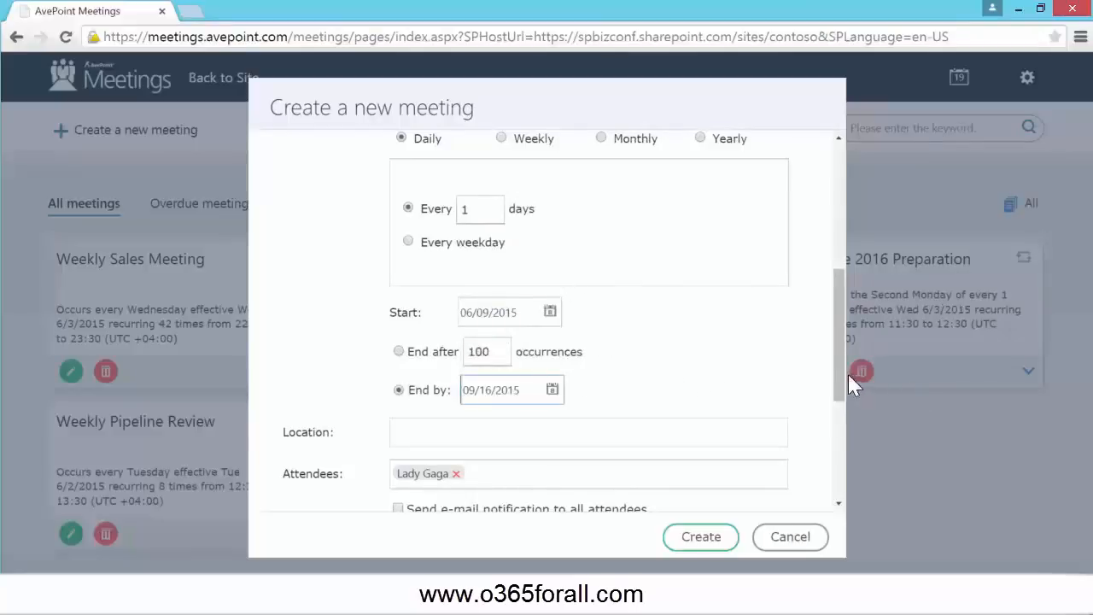
Set the meeting location to Dubai Meeting's Room
scroll(842, 384, "down", 1)
left_click(688, 351)
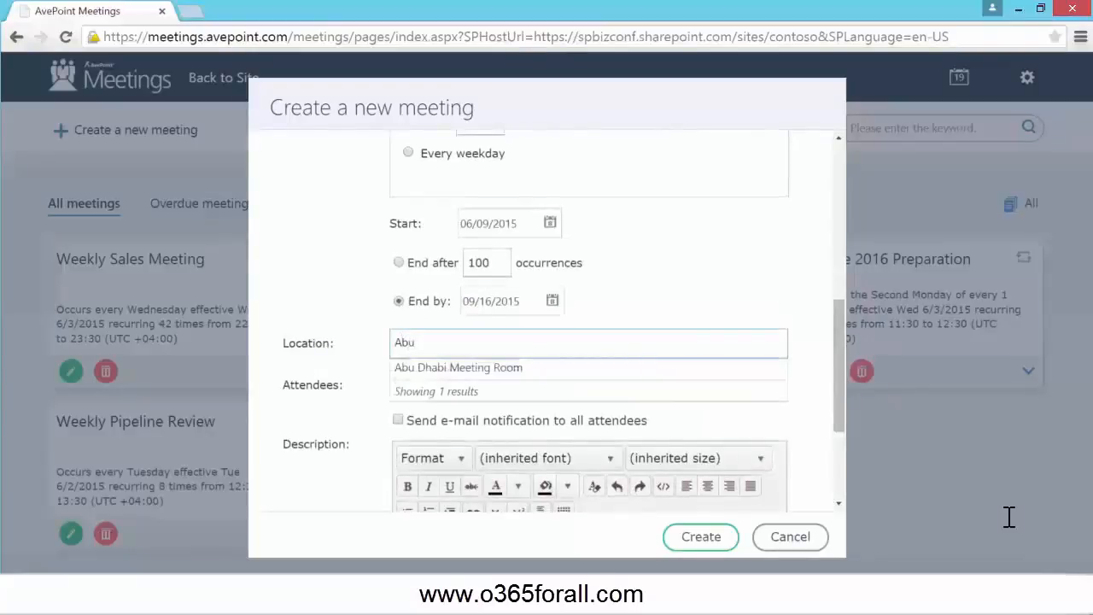
key("BackSpace")
type("Dub")
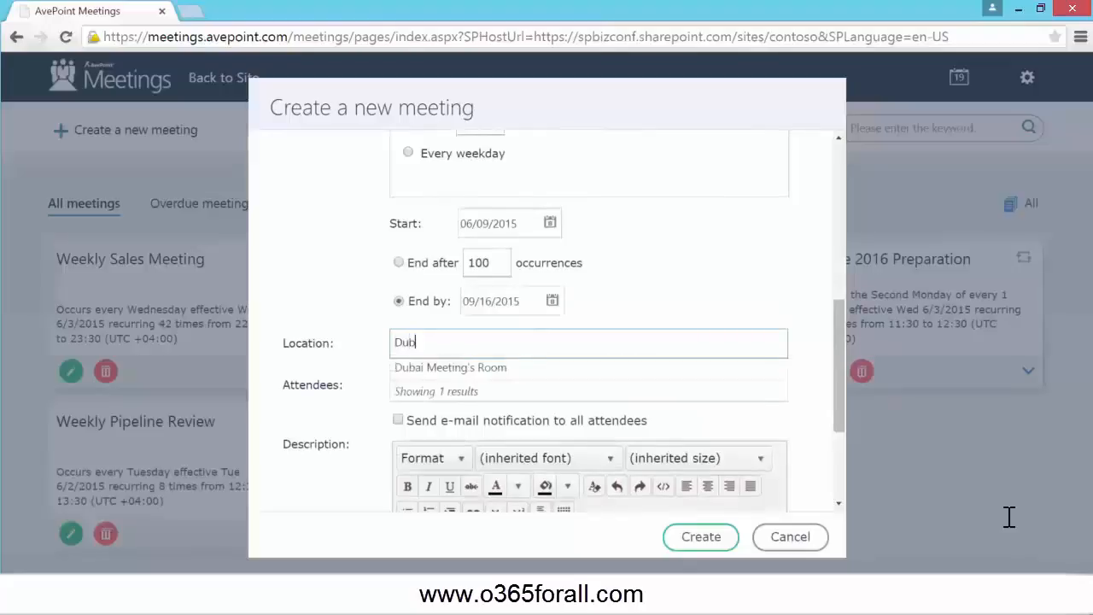
type("ai")
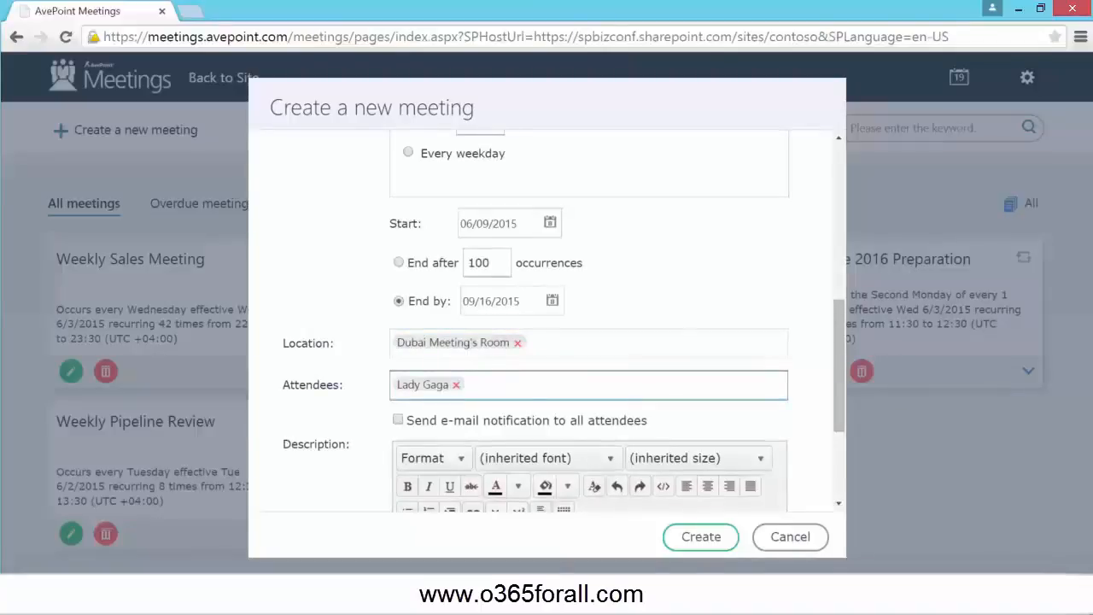
Add Nicki Minaj, Justin Timberlake and two further people as attendees of the meeting
type("k")
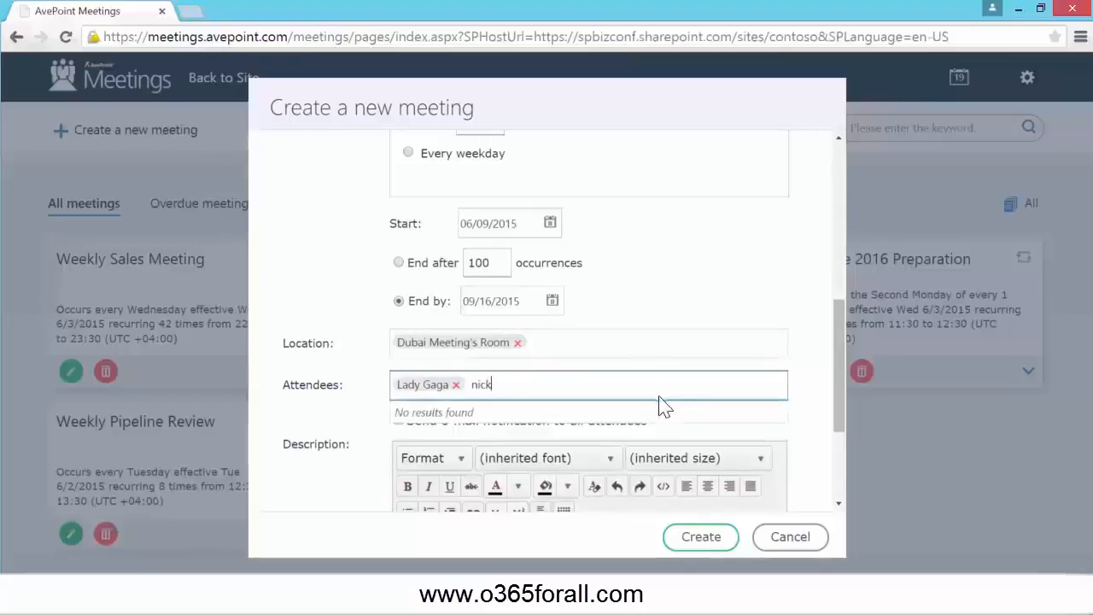
key("Return")
type("Jus")
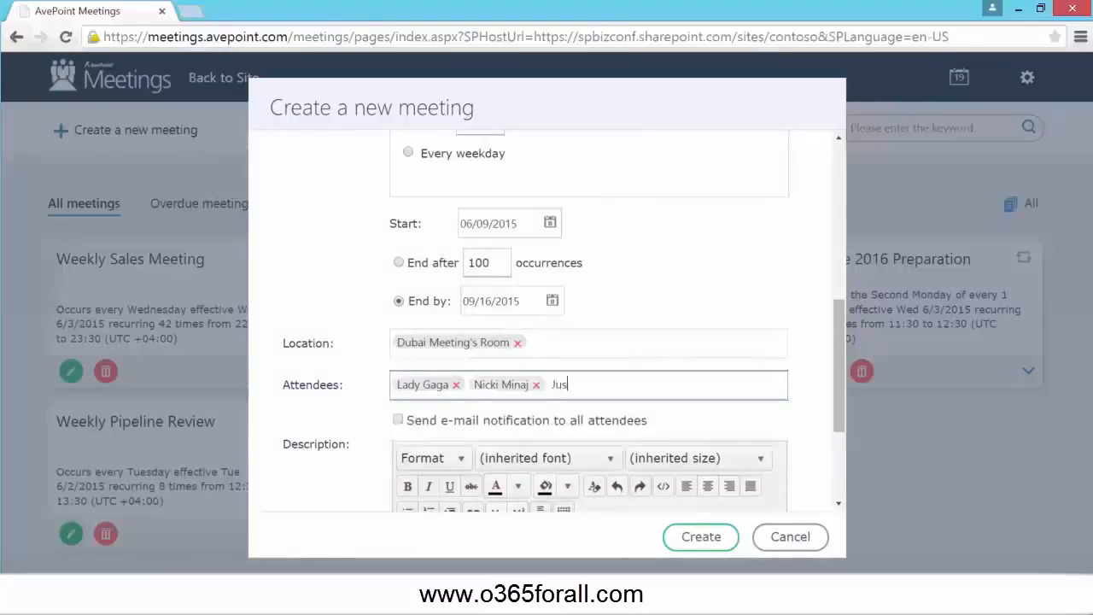
type("t")
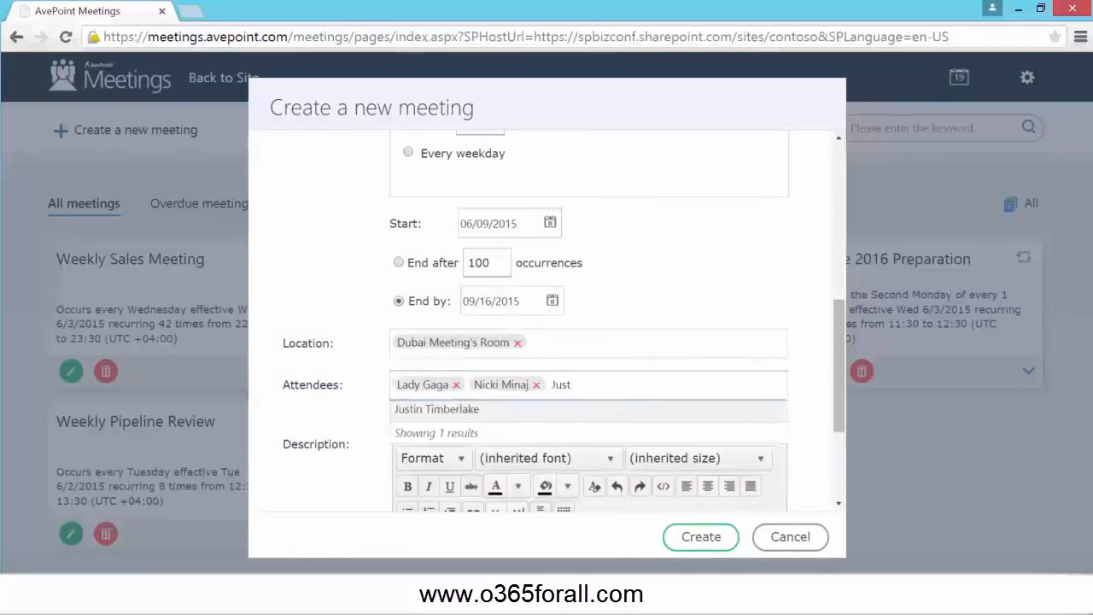
key("Return")
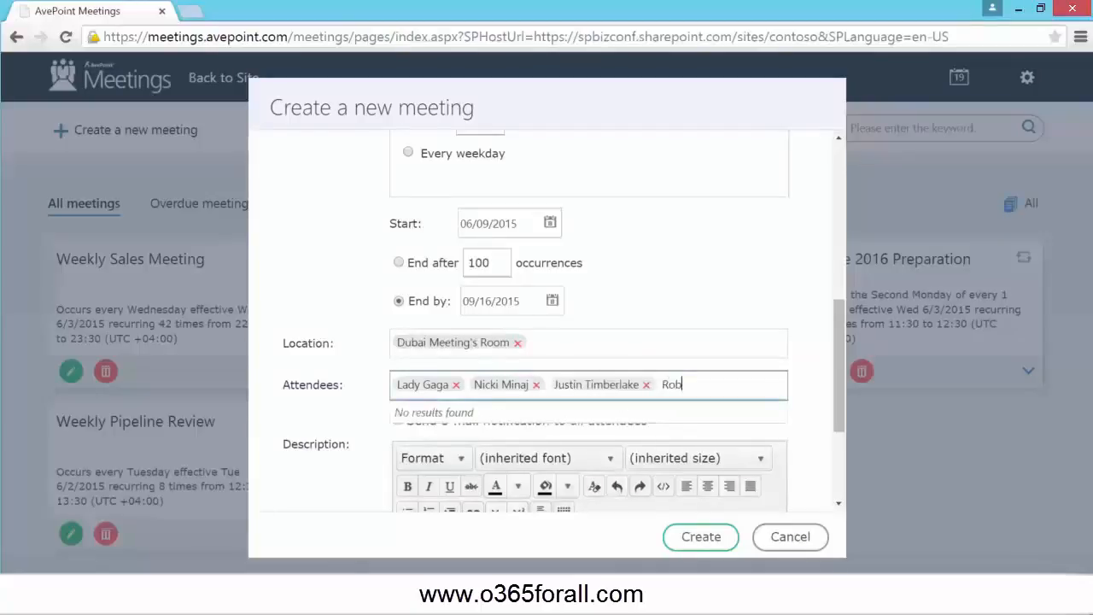
key("Return")
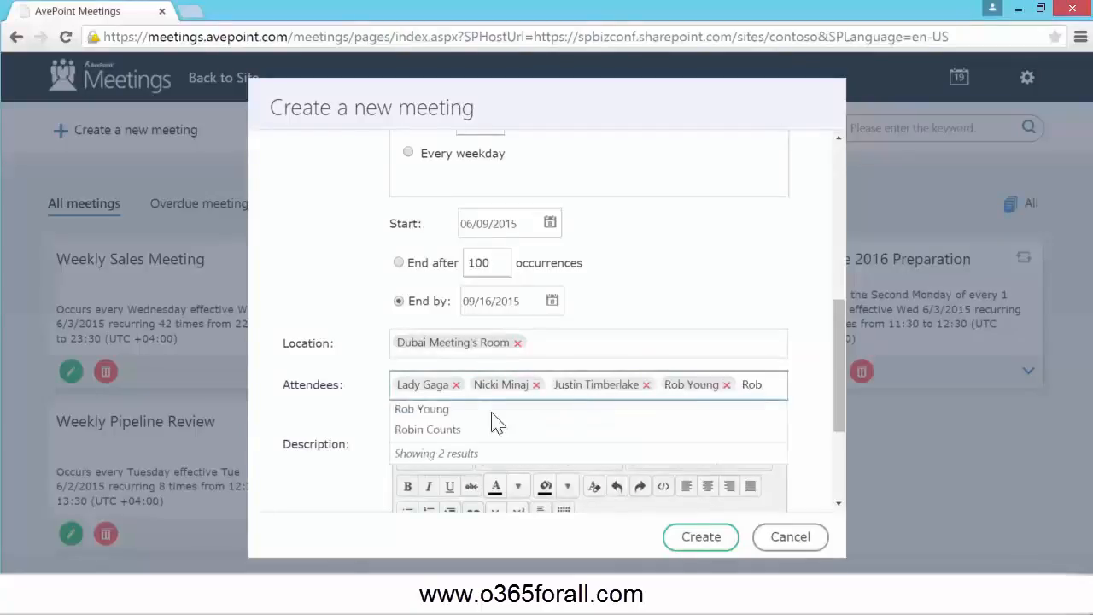
left_click(461, 430)
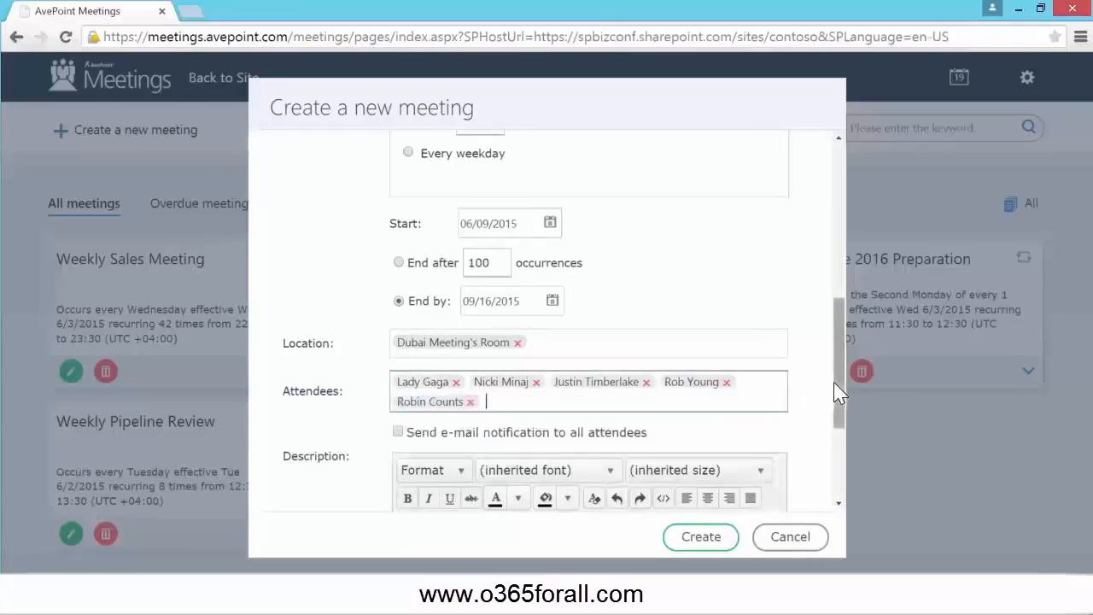
Enable e-mail notification to all attendees via the organizer's Exchange e-mail account and enter the account password
left_click_drag(839, 392, 850, 458)
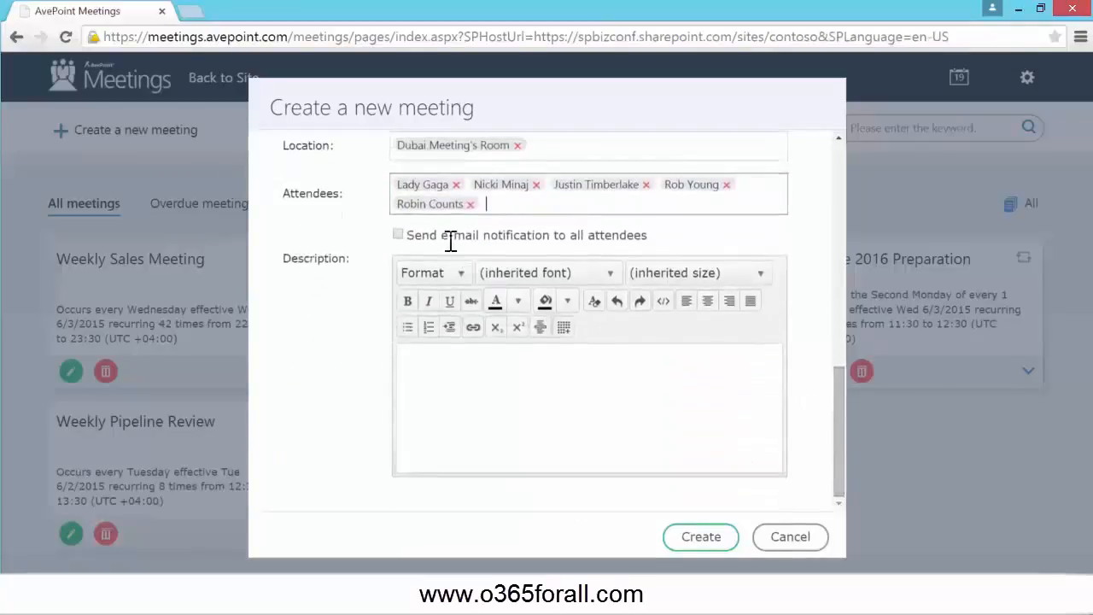
left_click(598, 359)
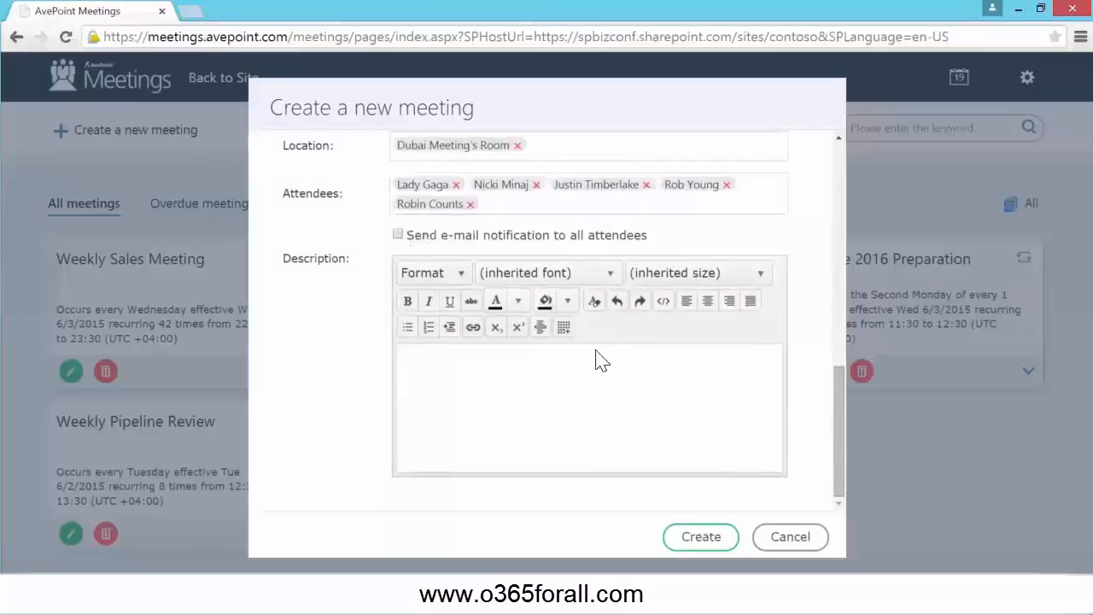
left_click(398, 234)
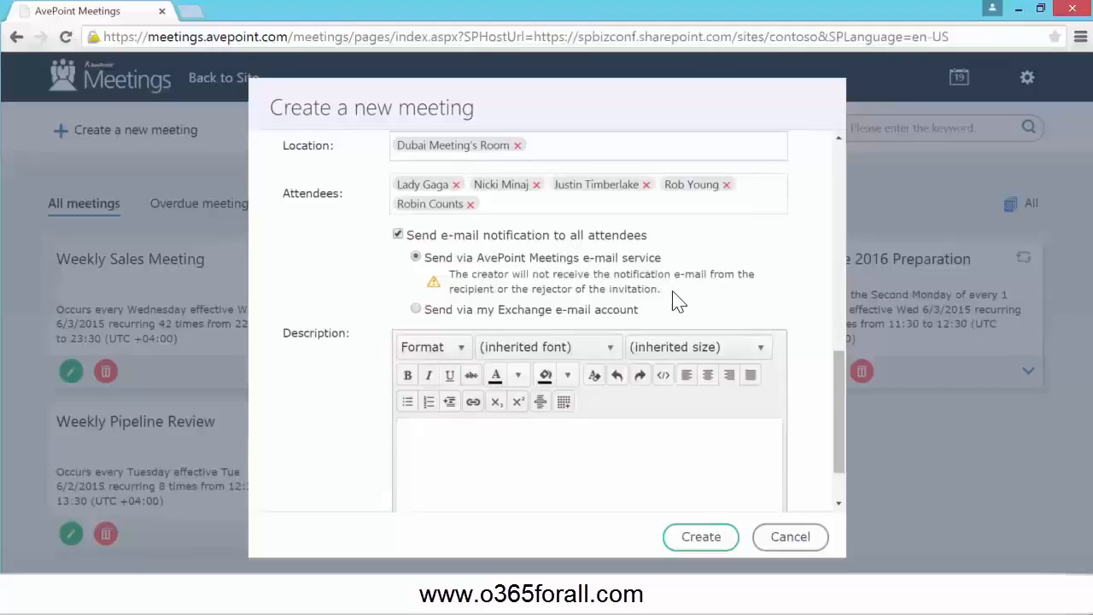
left_click(416, 309)
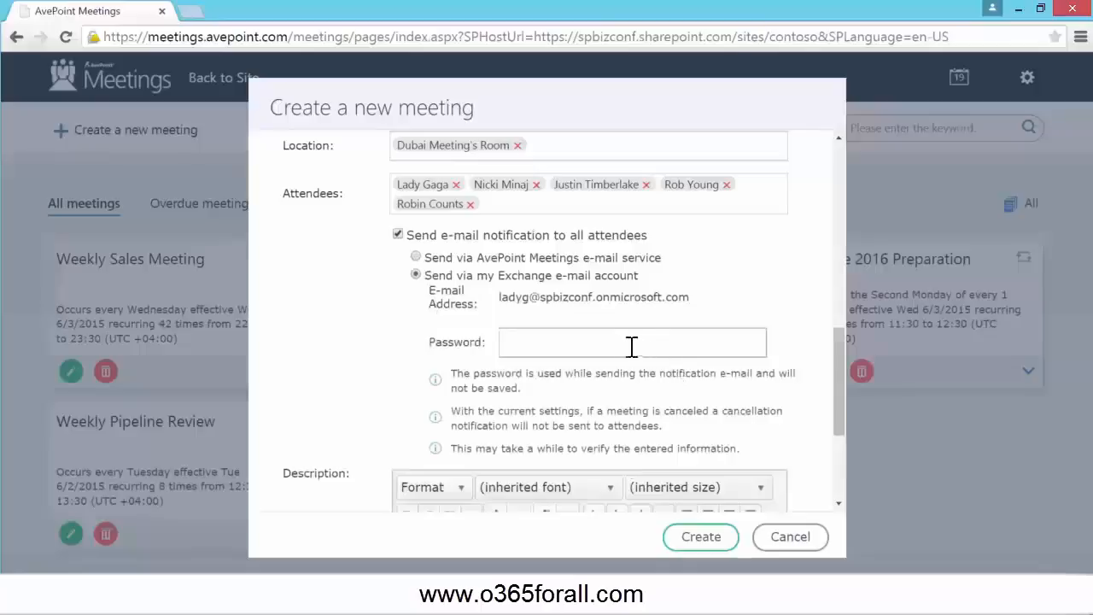
left_click(632, 345)
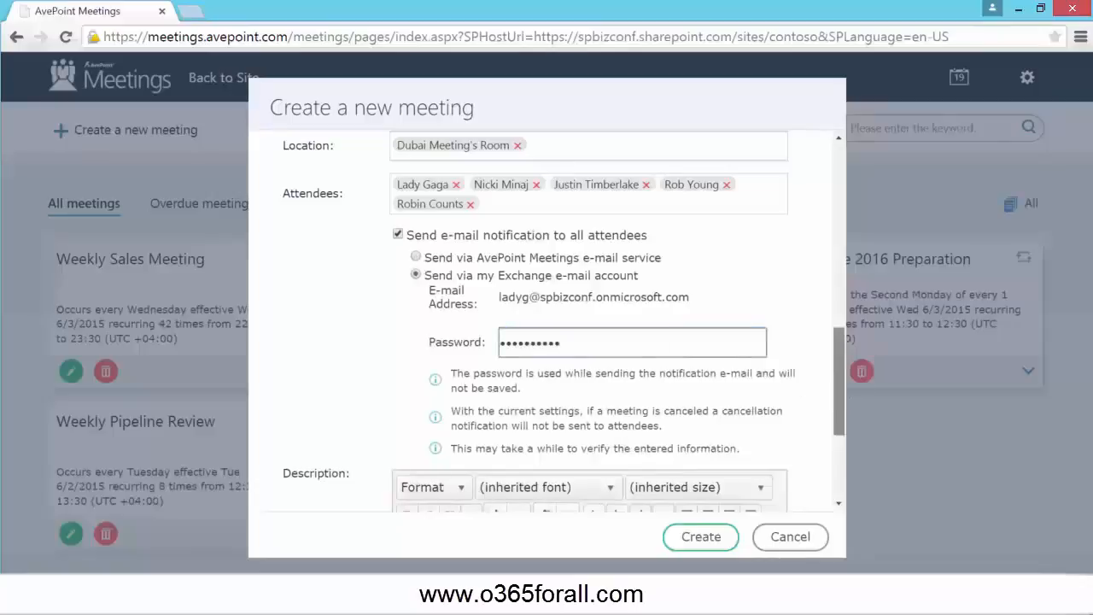
Add the description "This is our meeting to track the project progress" and create the meeting
left_click_drag(846, 383, 841, 437)
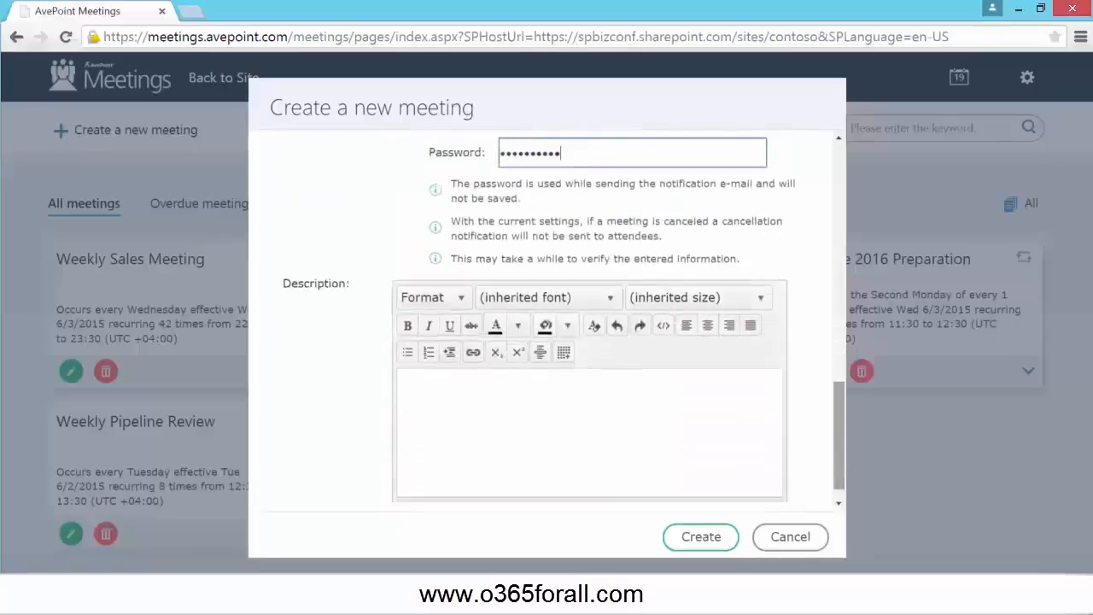
left_click(526, 433)
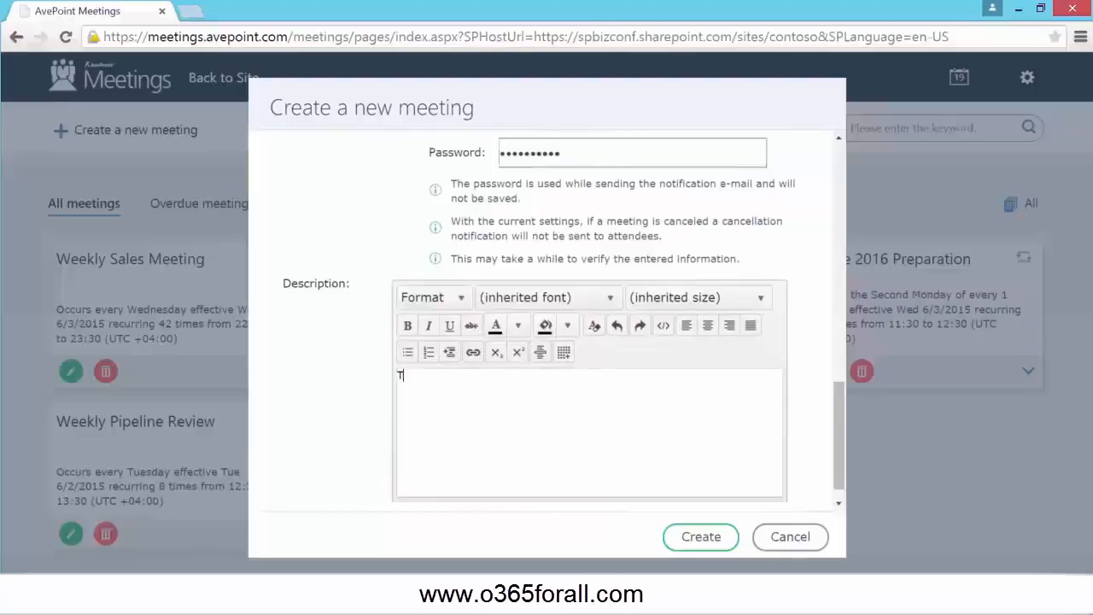
type("This is our meeting to track the project progress")
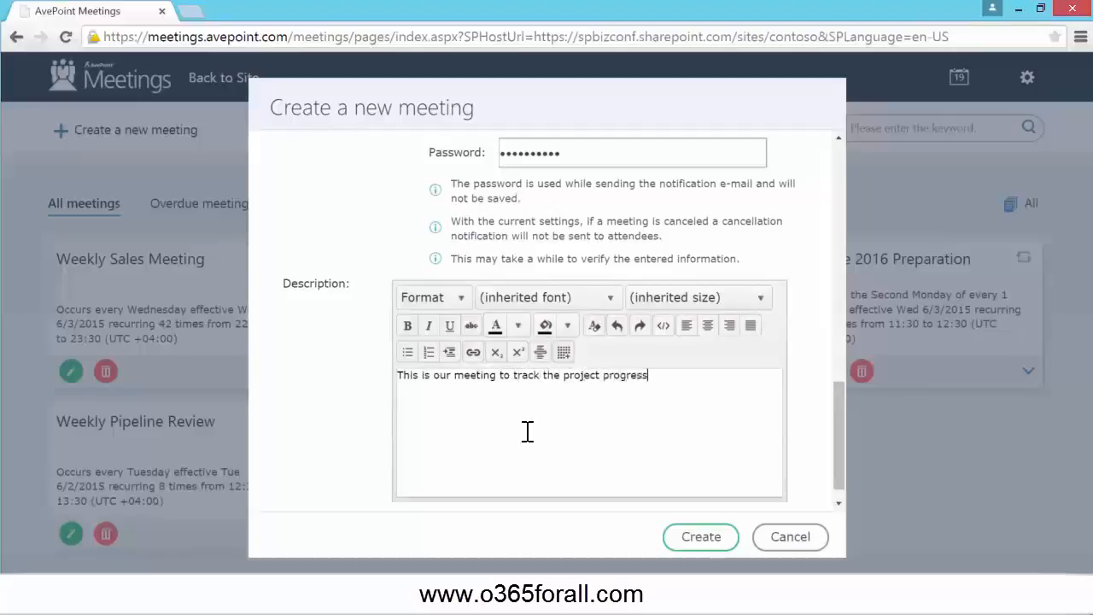
left_click(707, 539)
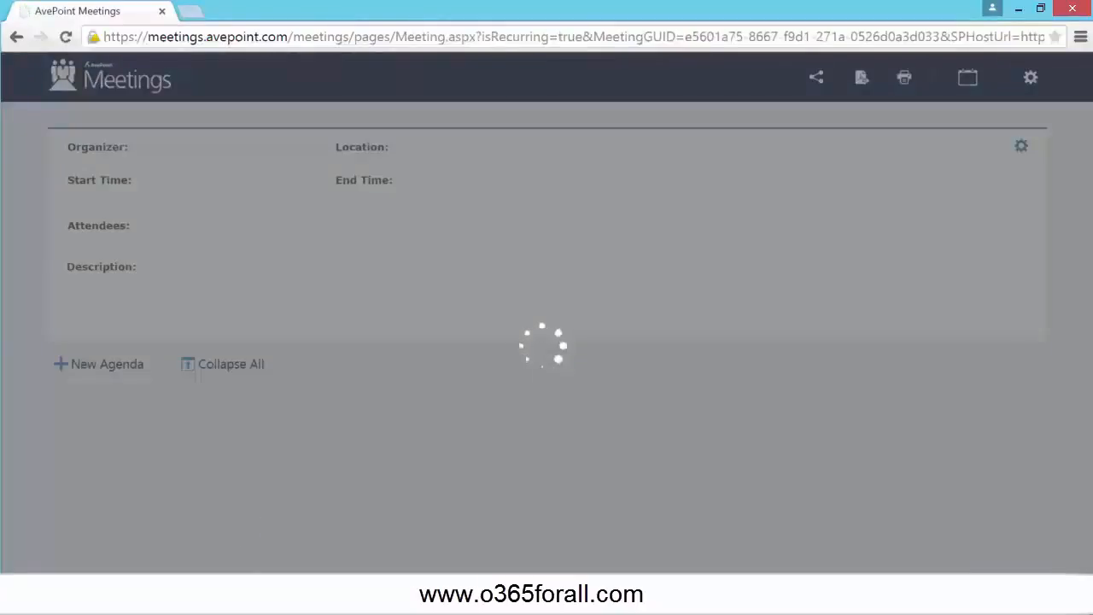
Switch to the invited attendee's Delve window and preview the Daily Standup Meeting invitation from the new mail notification
left_click(416, 498)
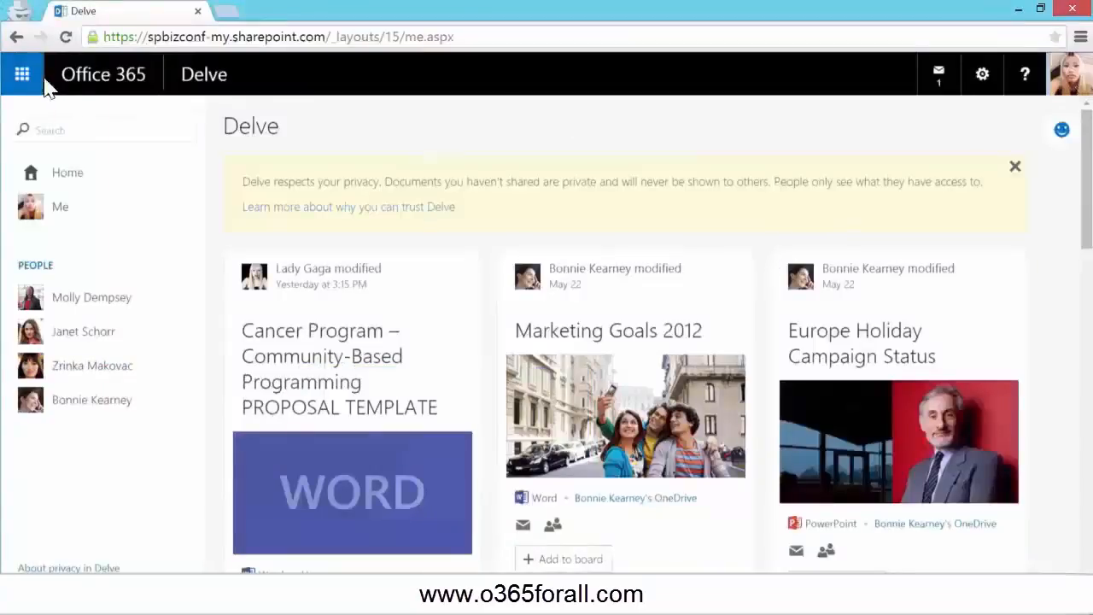
left_click(938, 75)
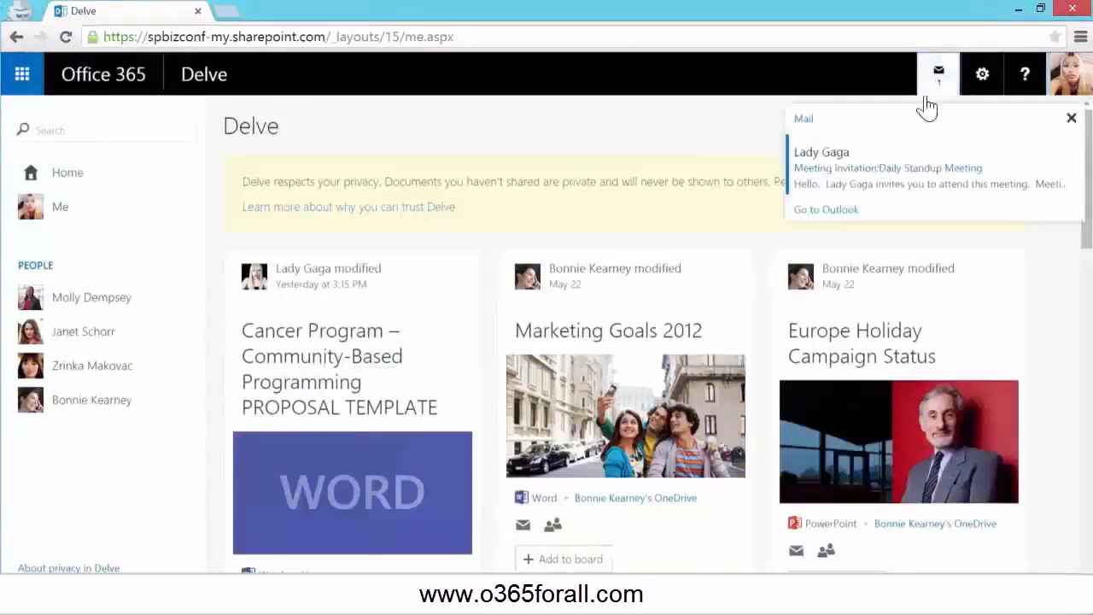
left_click(877, 159)
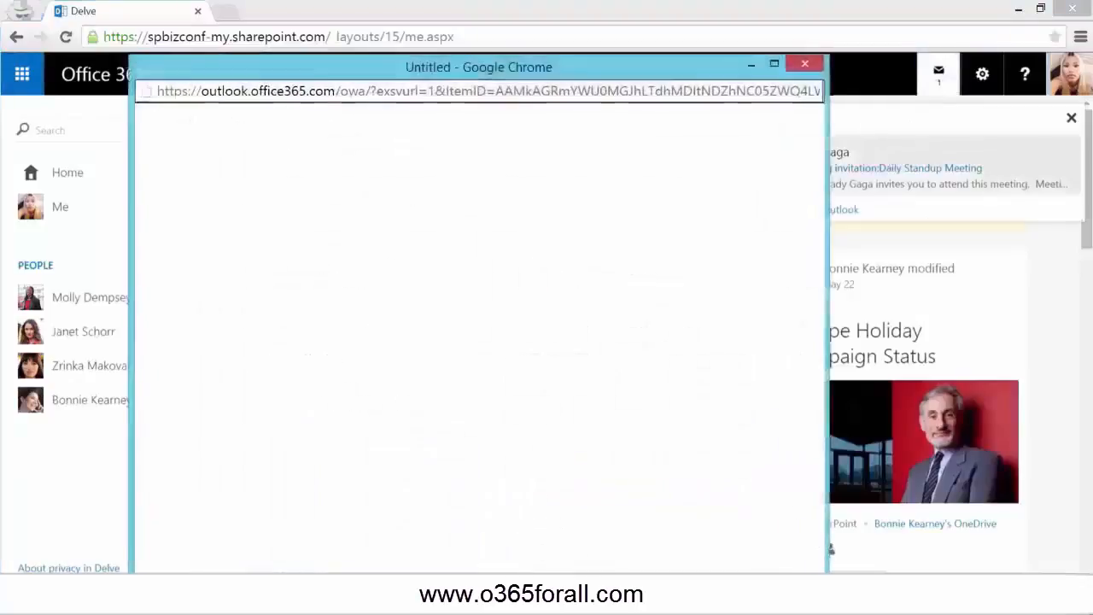
left_click(805, 64)
Open the Daily Standup Meeting invitation in the attendee's Outlook inbox and follow its link to join the meeting
left_click(26, 90)
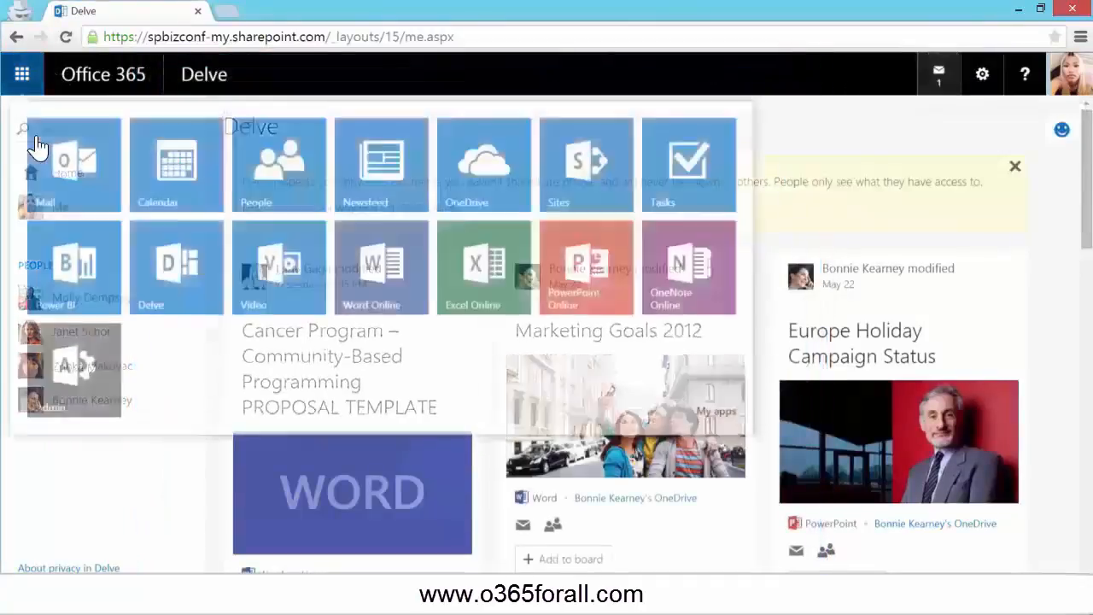
left_click(105, 188)
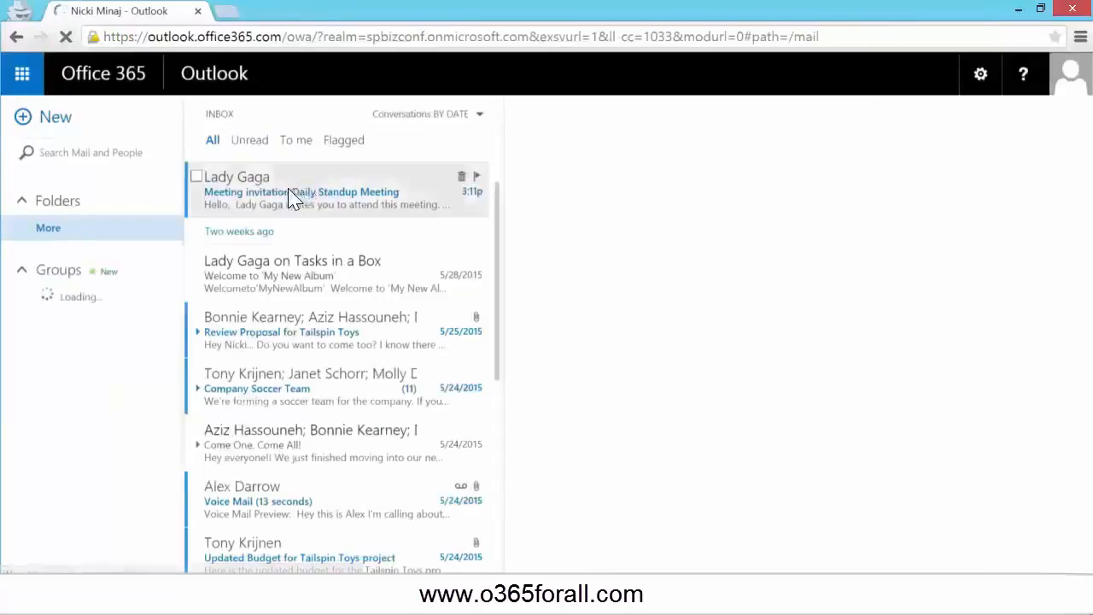
left_click(291, 196)
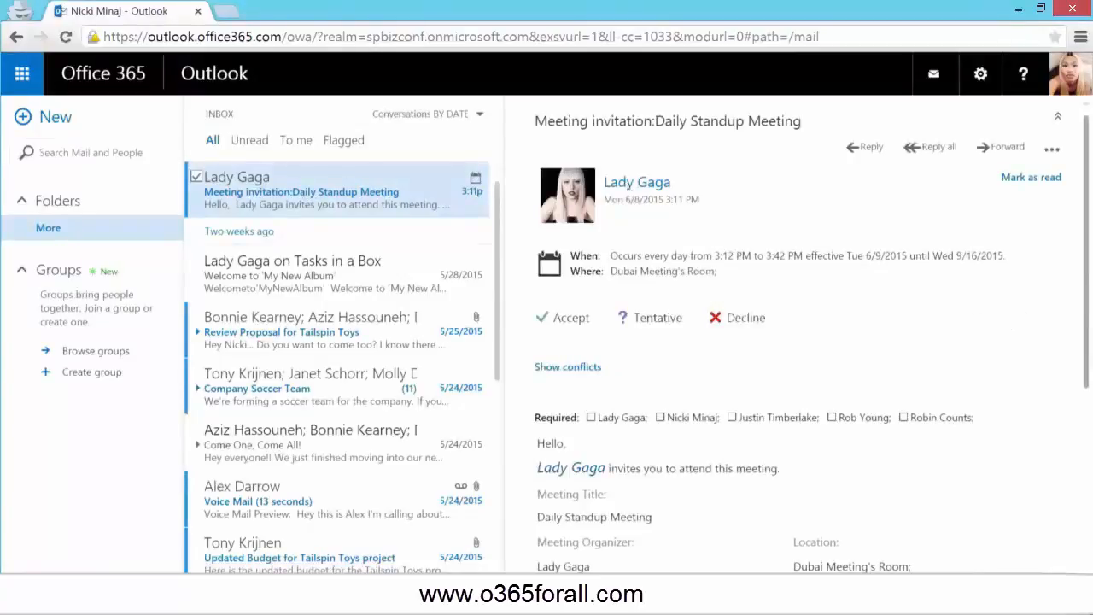
left_click_drag(1086, 321, 1083, 495)
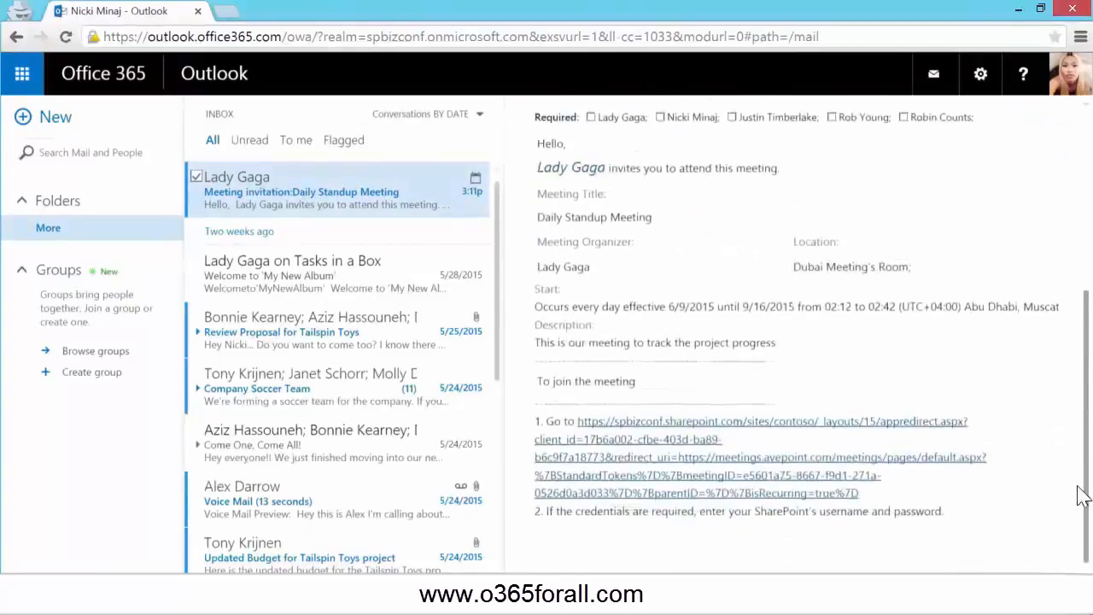
left_click(847, 436)
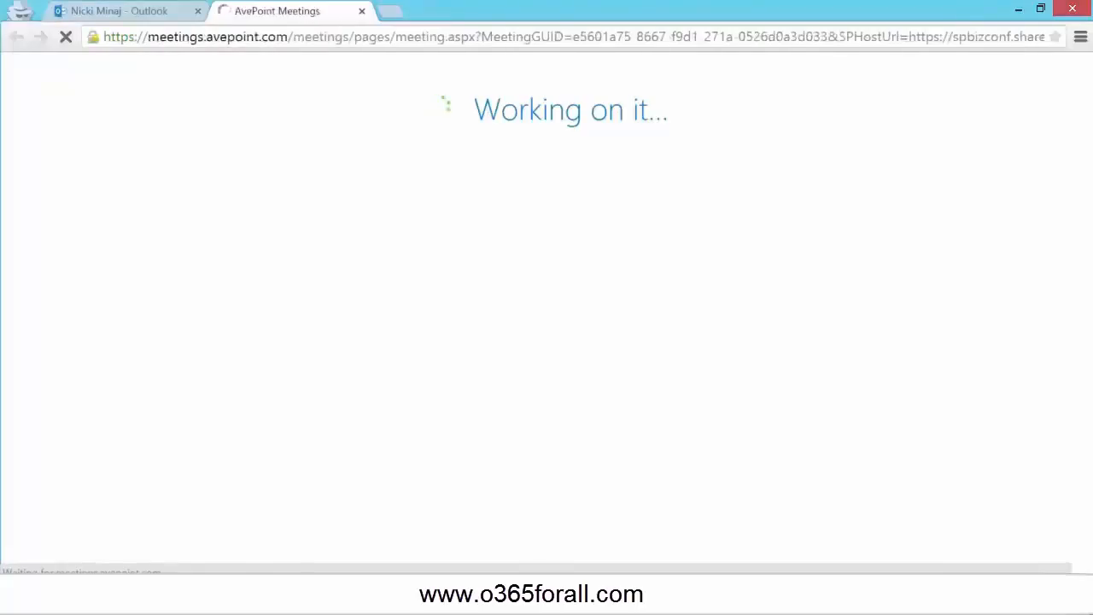
Return to the organizer's meeting window and mark Justin Timberlake and the attendee listed below him as present
mouse_move(223, 569)
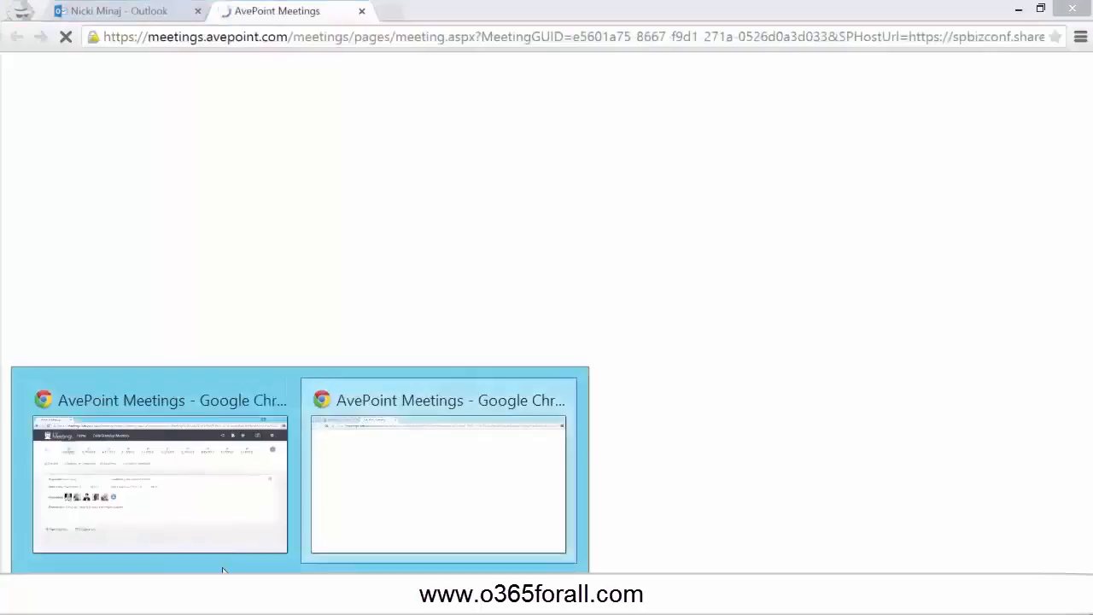
left_click(205, 513)
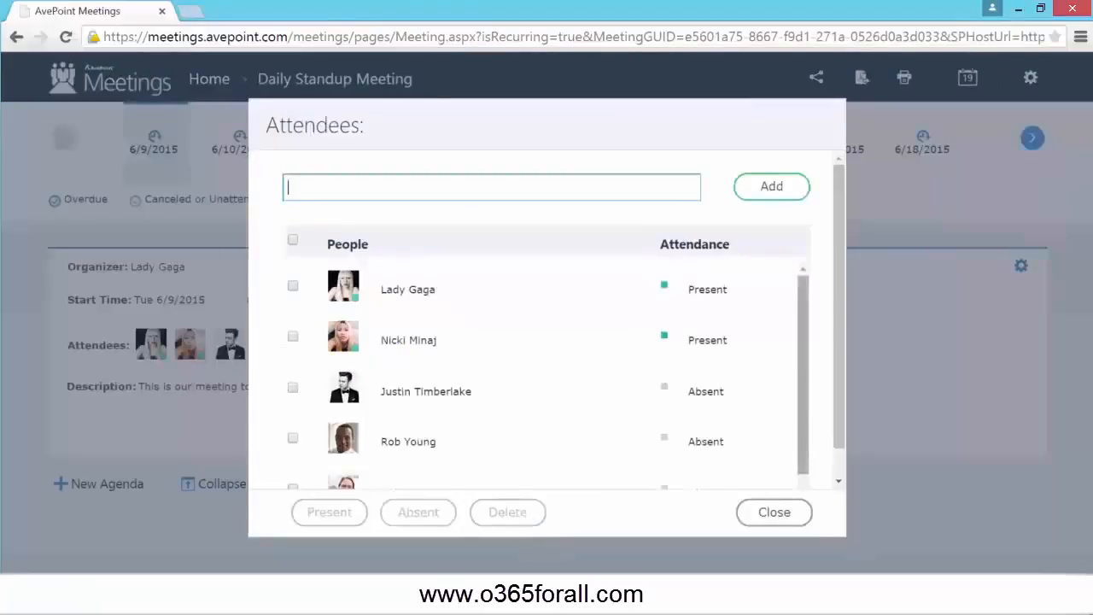
left_click_drag(804, 439, 807, 457)
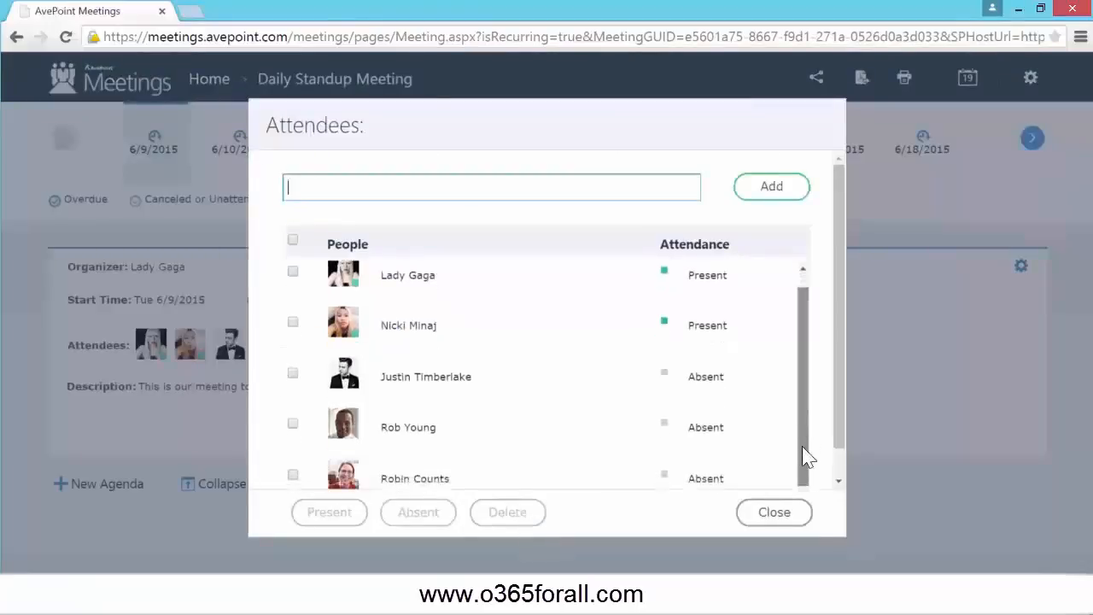
left_click(293, 374)
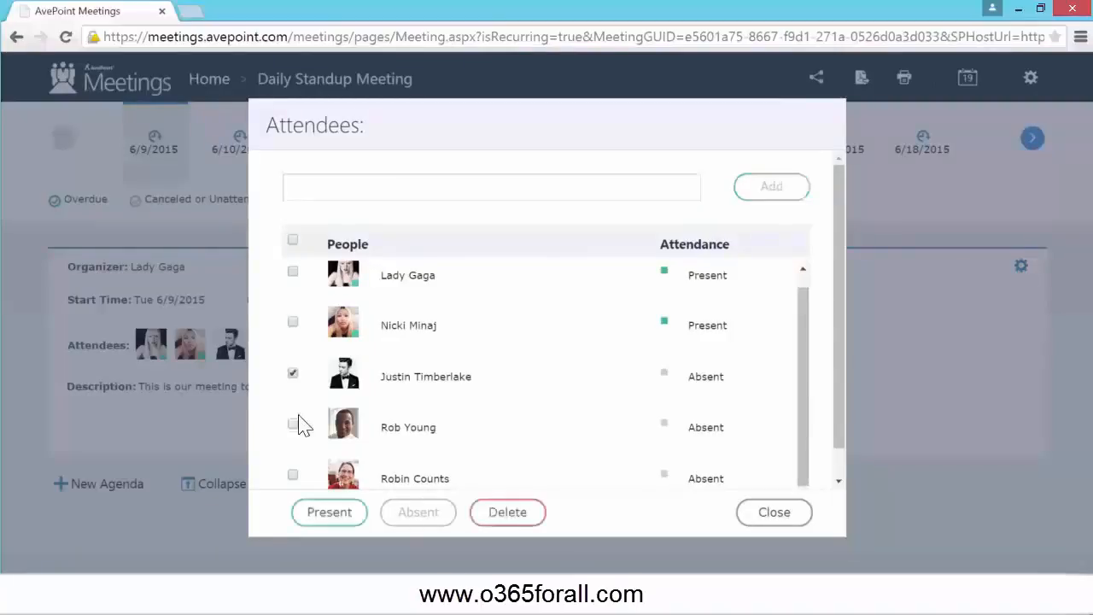
left_click(293, 424)
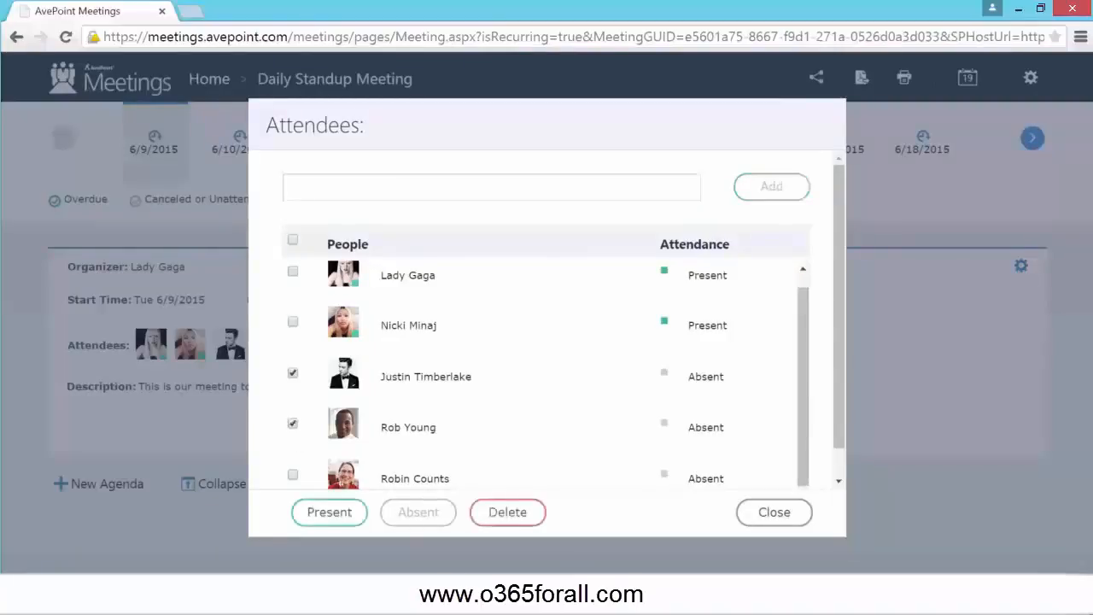
left_click(352, 519)
left_click(838, 481)
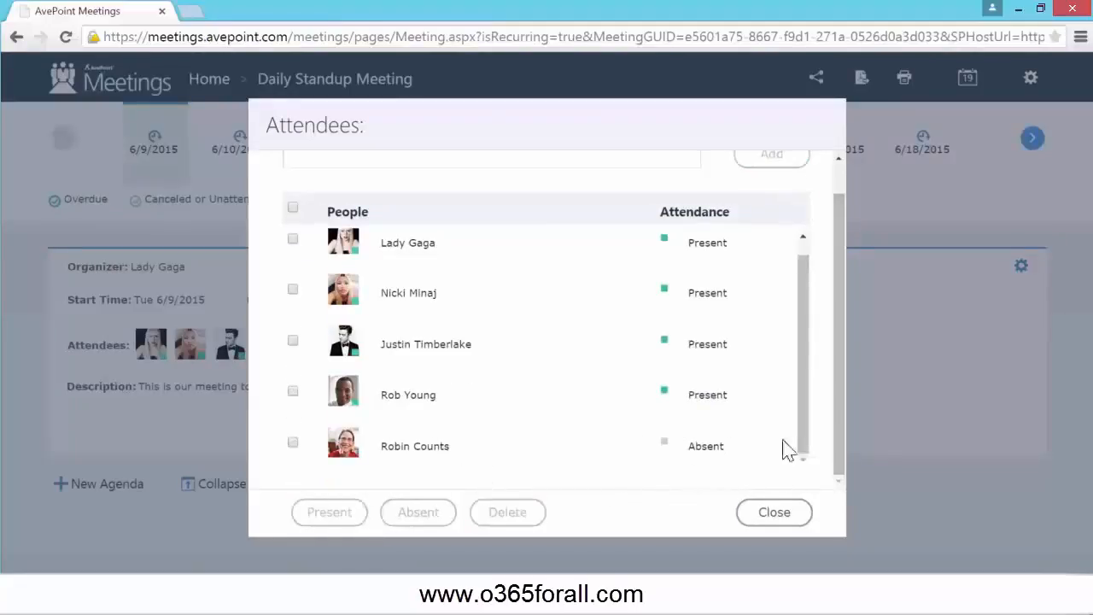
left_click(748, 513)
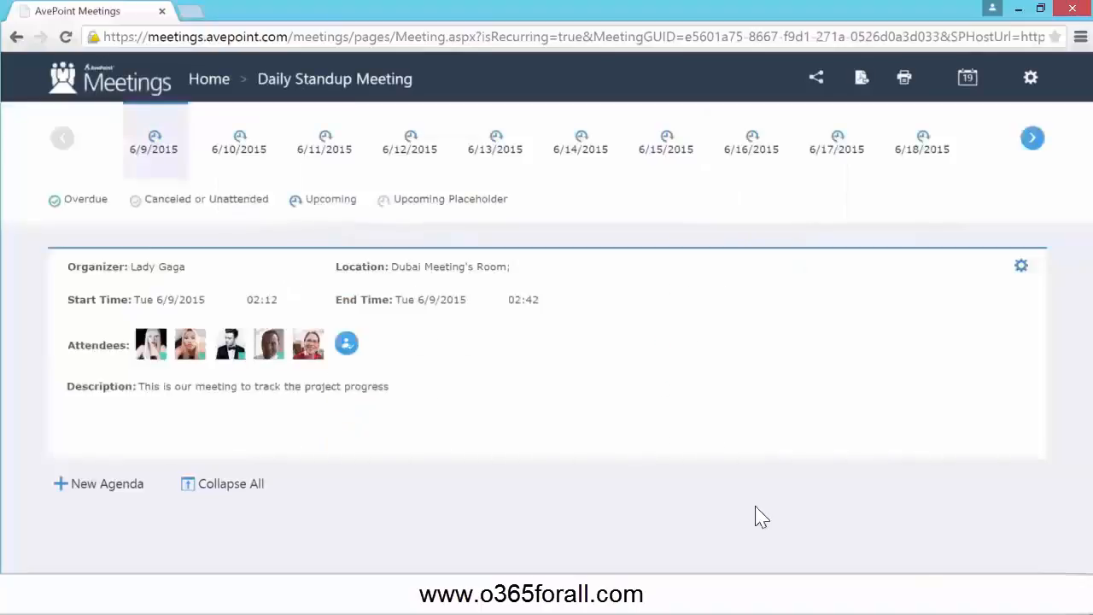
Add three agendas to the 6/9/2015 meeting, titled "Agenda 1", "Agenda 2" and "Agenda 3"
left_click(106, 483)
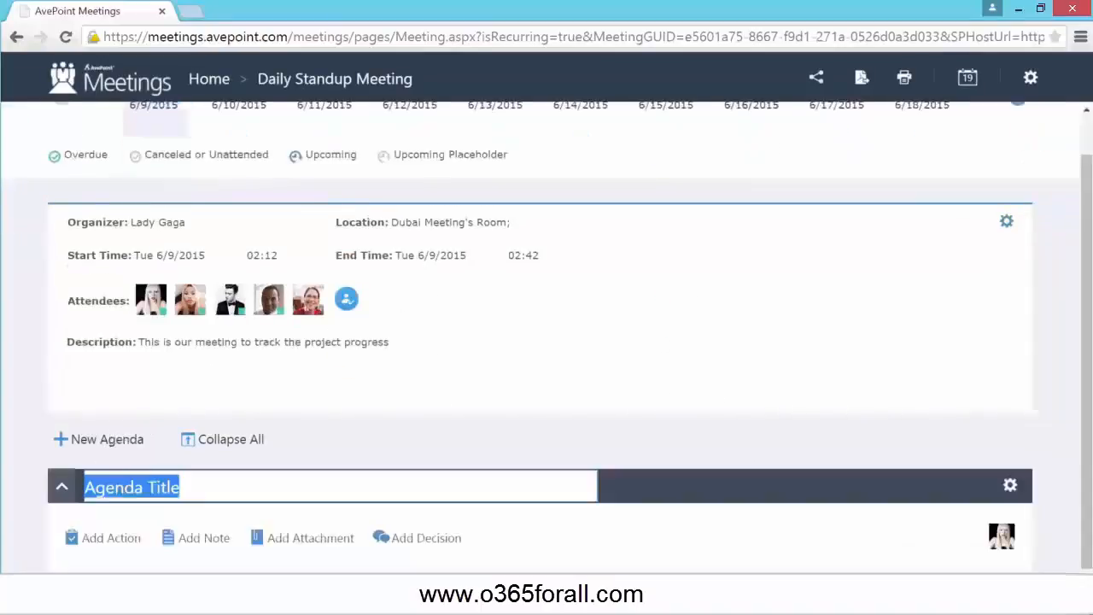
type("Agen")
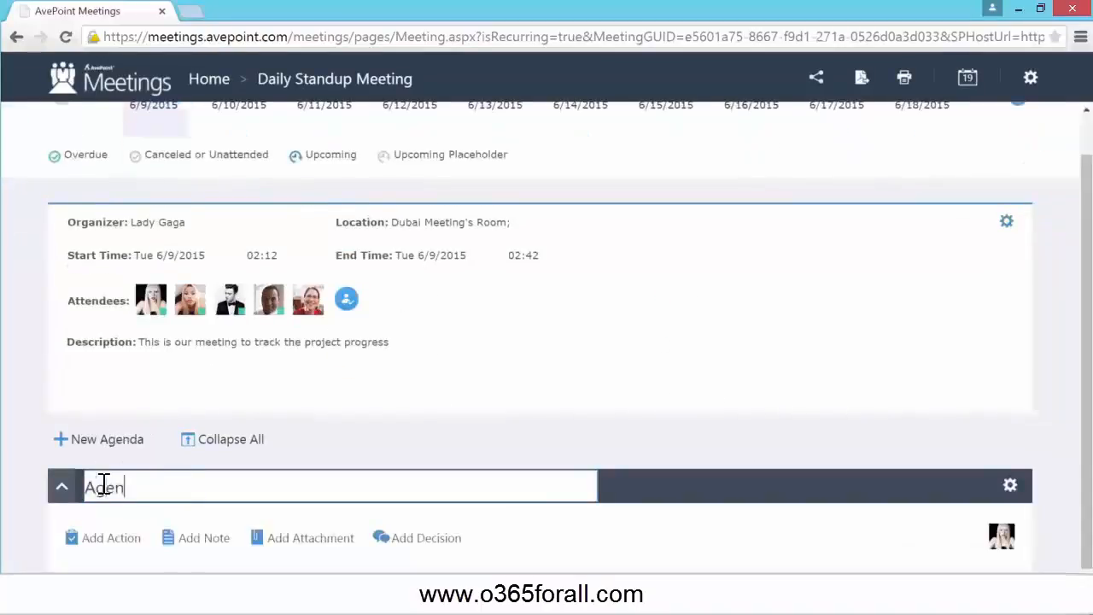
key("Return")
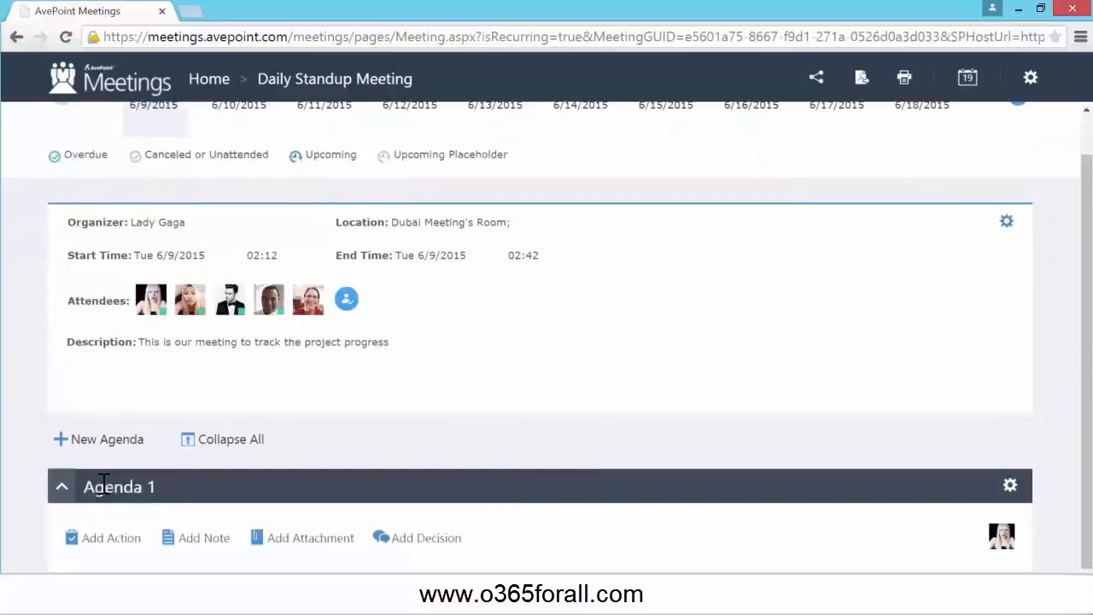
left_click(128, 442)
type("Age")
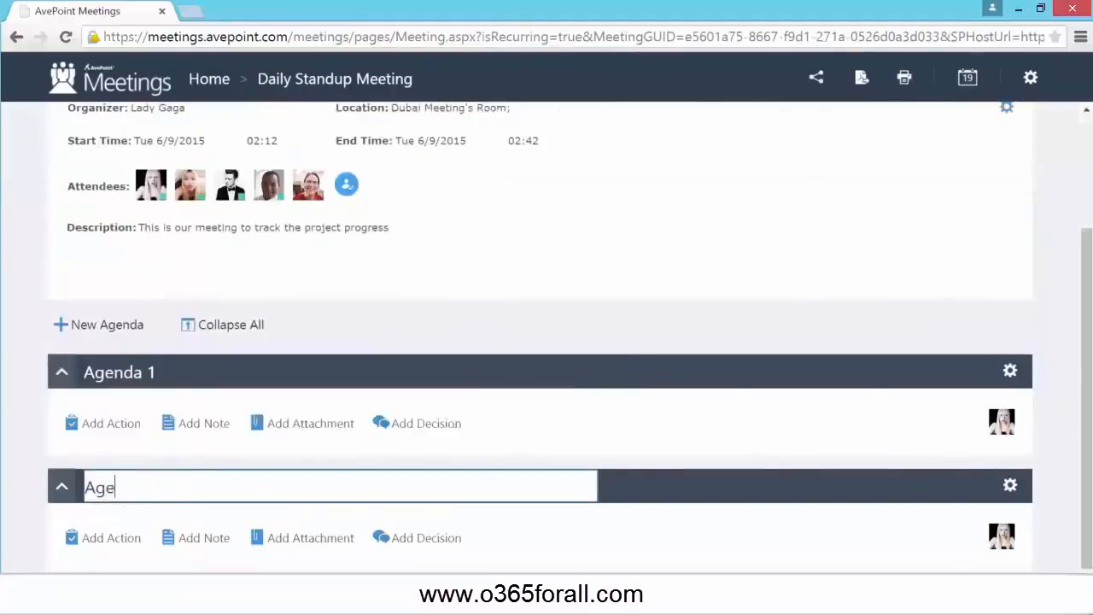
type("nda 2")
key("Return")
left_click(109, 328)
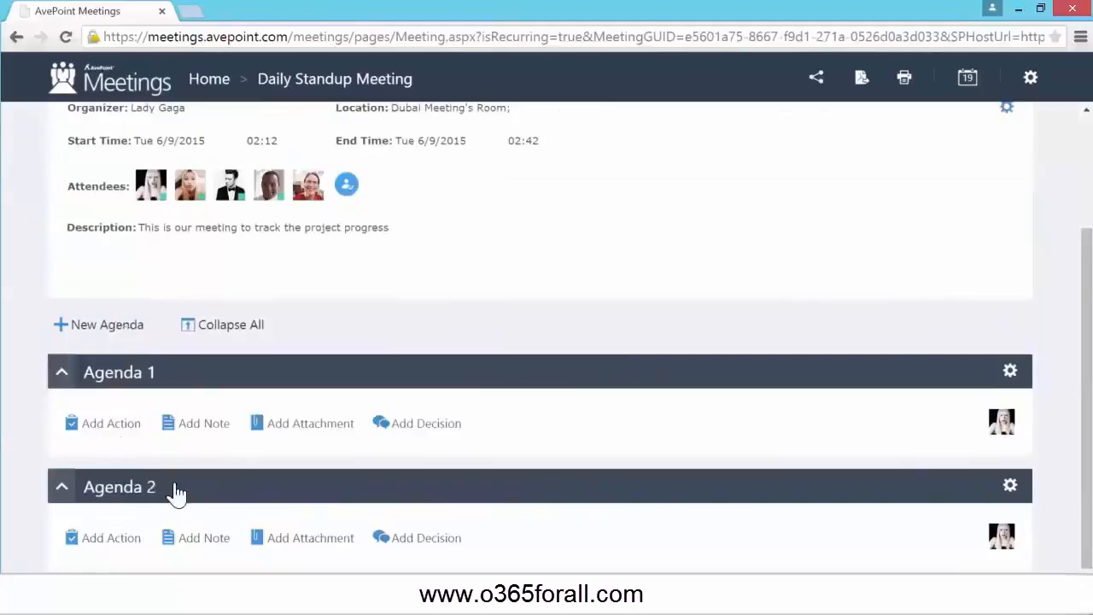
type("Agenda 3")
key("Return")
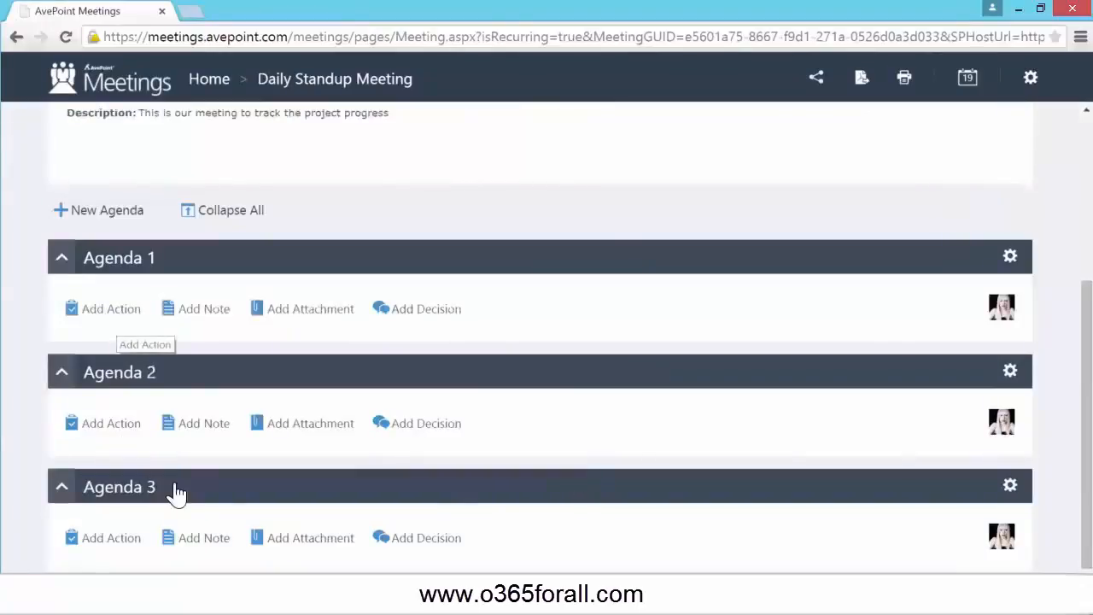
Add an action titled "Action 1 for Agenda 1" under Agenda 1 and set its due date to 6/10/2015
left_click(122, 320)
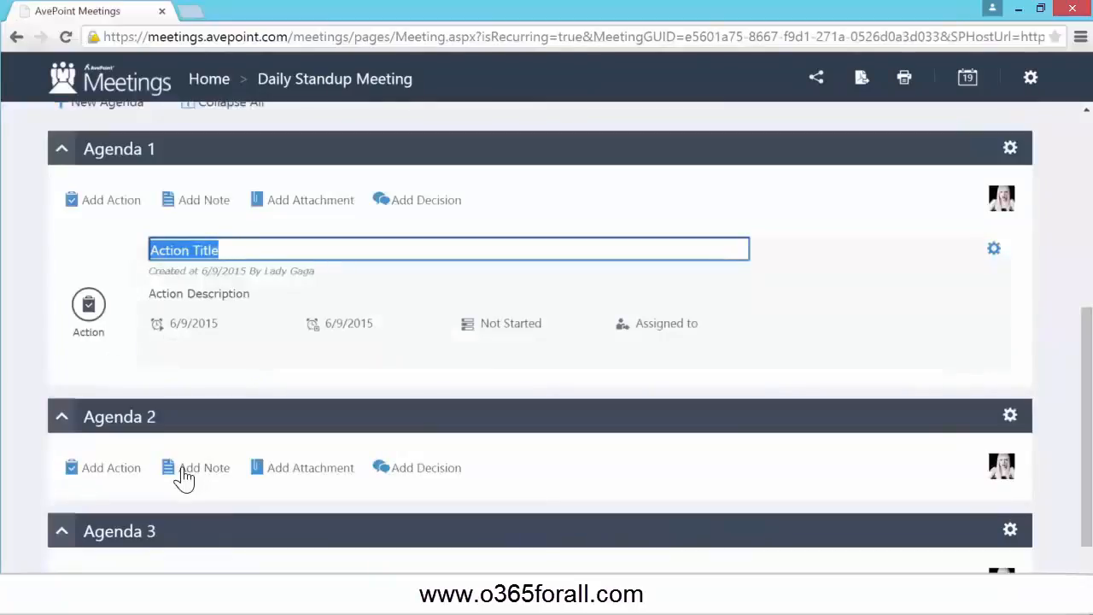
type("Action 1 f")
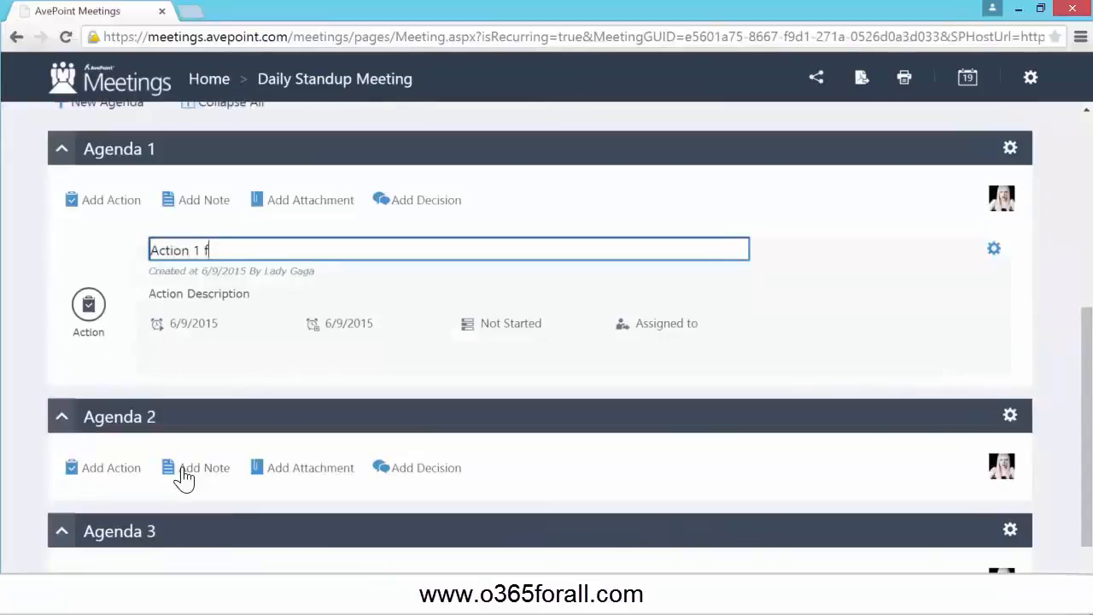
type("or Agenda 1")
left_click(359, 325)
left_click(416, 410)
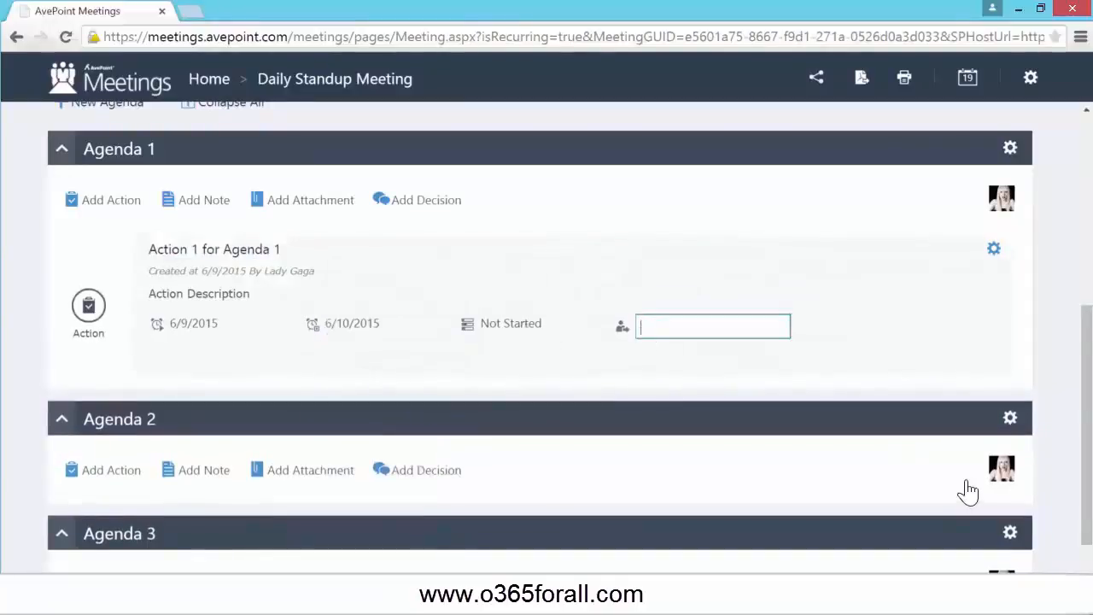
Assign the Agenda 1 action to Justin Timberlake
type("Just")
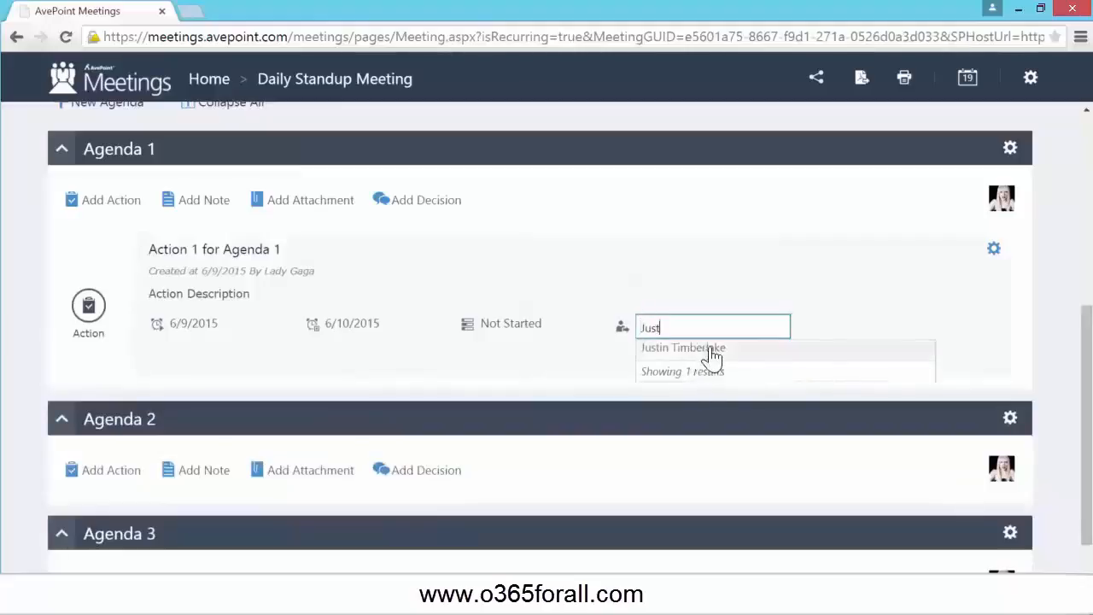
left_click(713, 350)
scroll(727, 353, "down", 1)
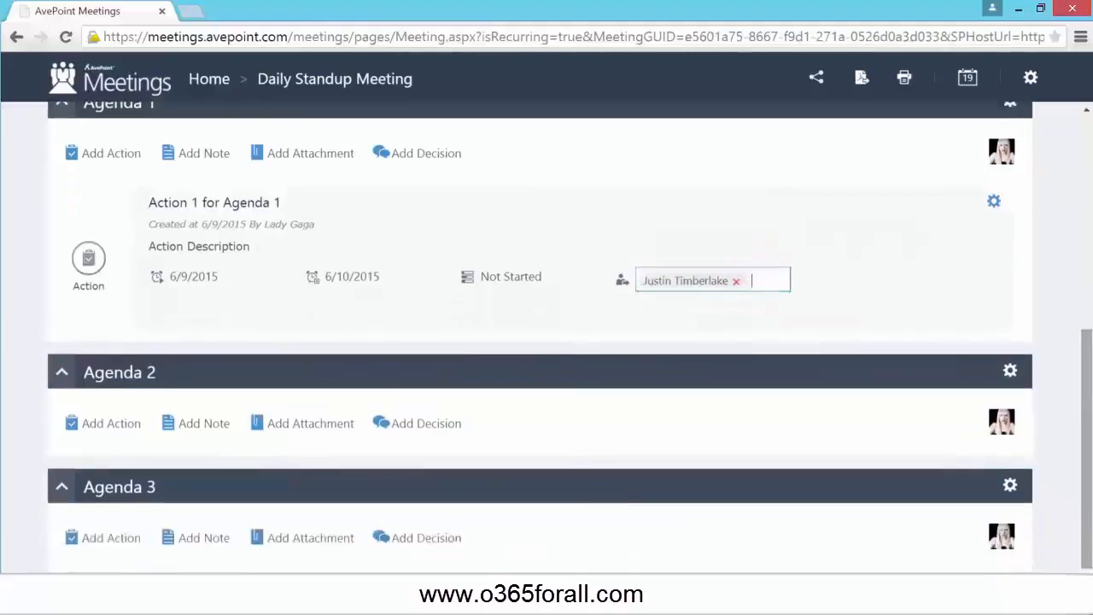
left_click(574, 317)
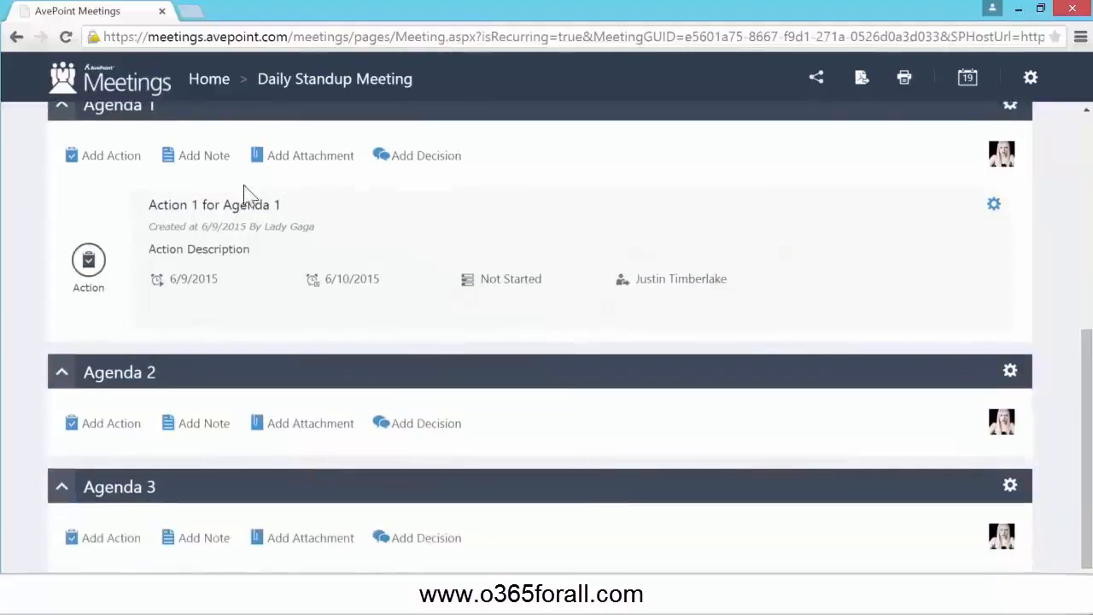
Add a note titled "Note 1 for Agenda 1" under Agenda 1
type("Note 1")
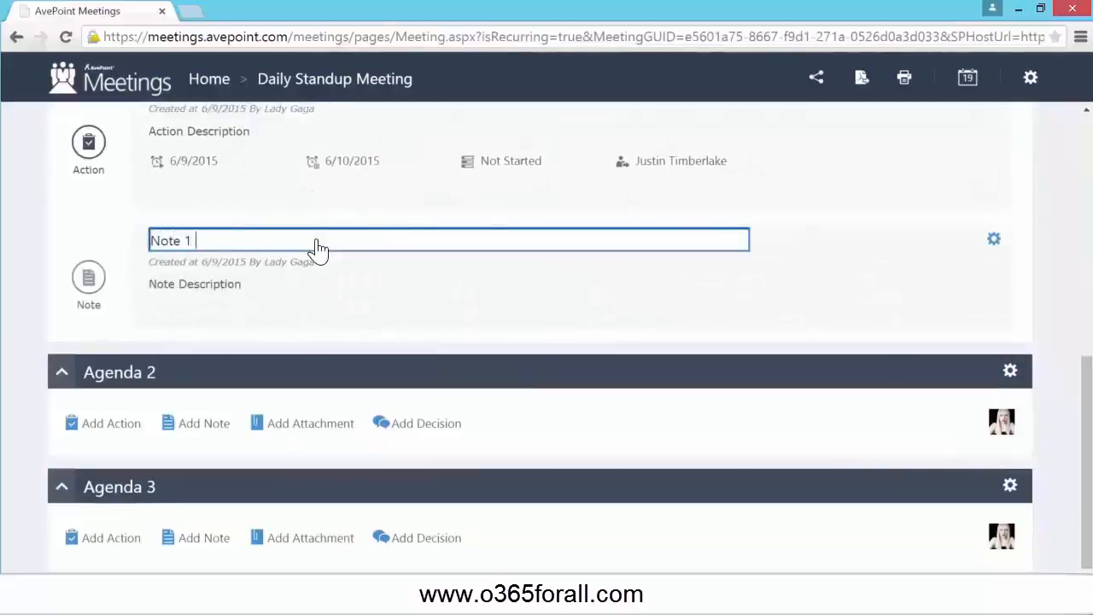
type(" for ")
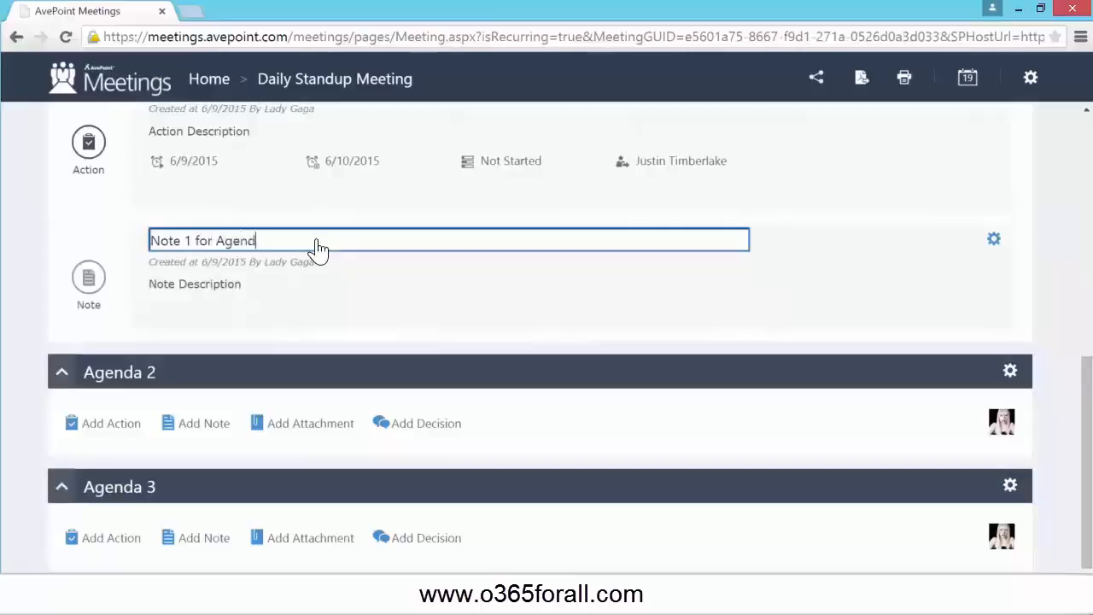
type("Agenda 1")
key("Return")
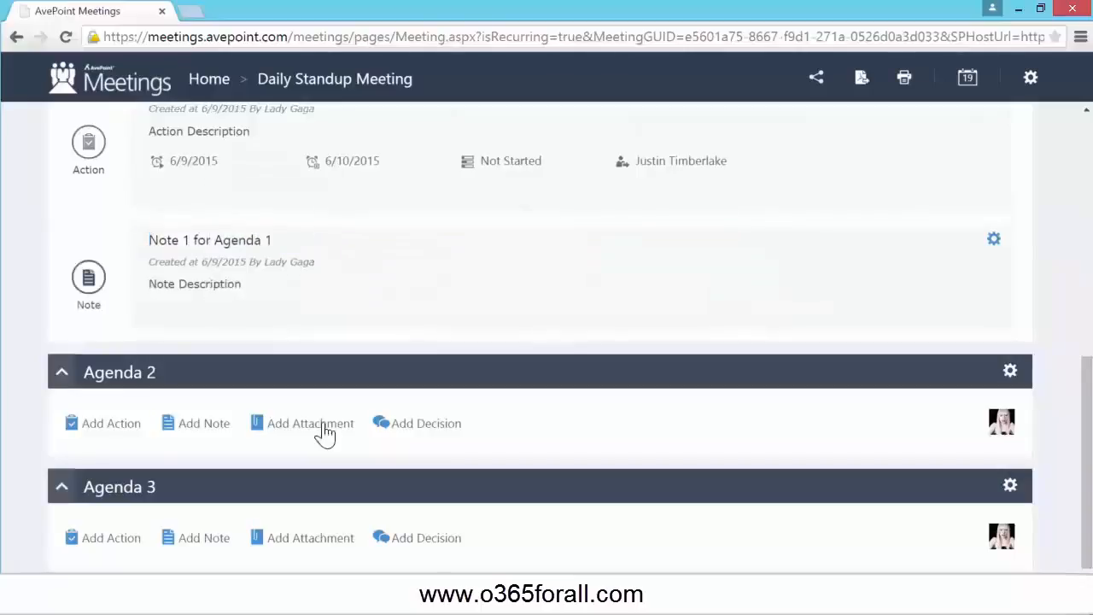
Enter "Description for Note 1" as the note's description and make the words "Note 1" bold
left_click(217, 293)
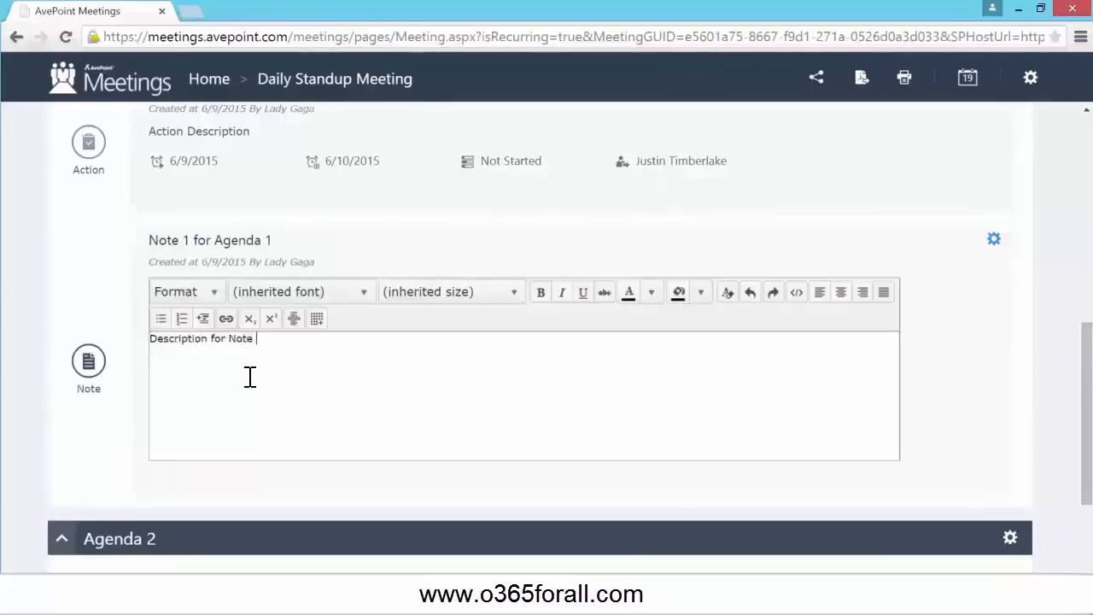
left_click_drag(274, 339, 242, 341)
left_click(541, 299)
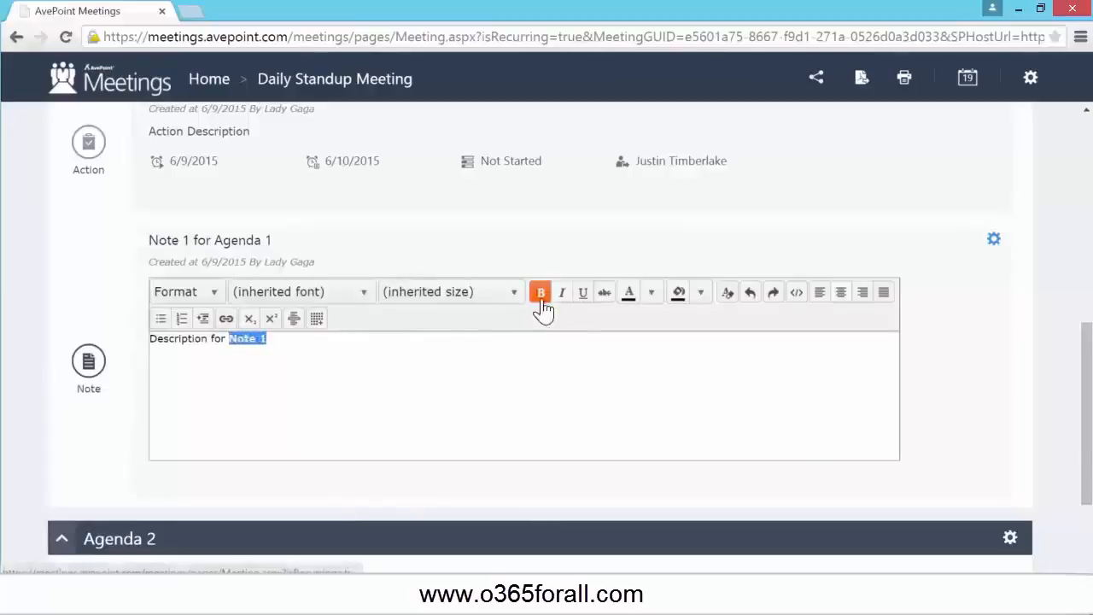
Highlight the word "Description" in yellow in the description of the Agenda 1 note
double_click(297, 343)
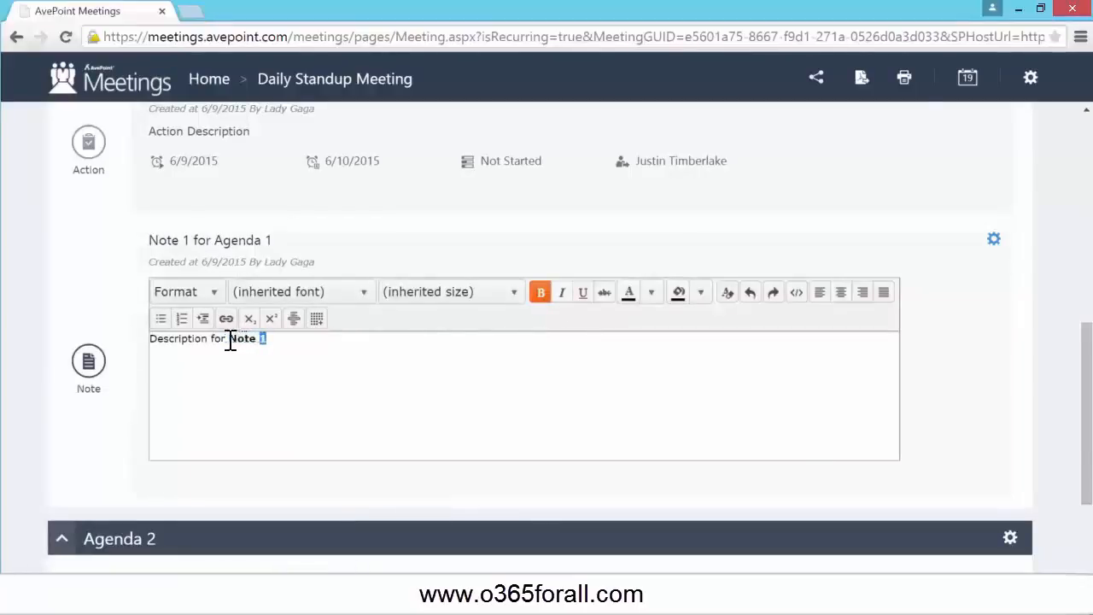
double_click(188, 340)
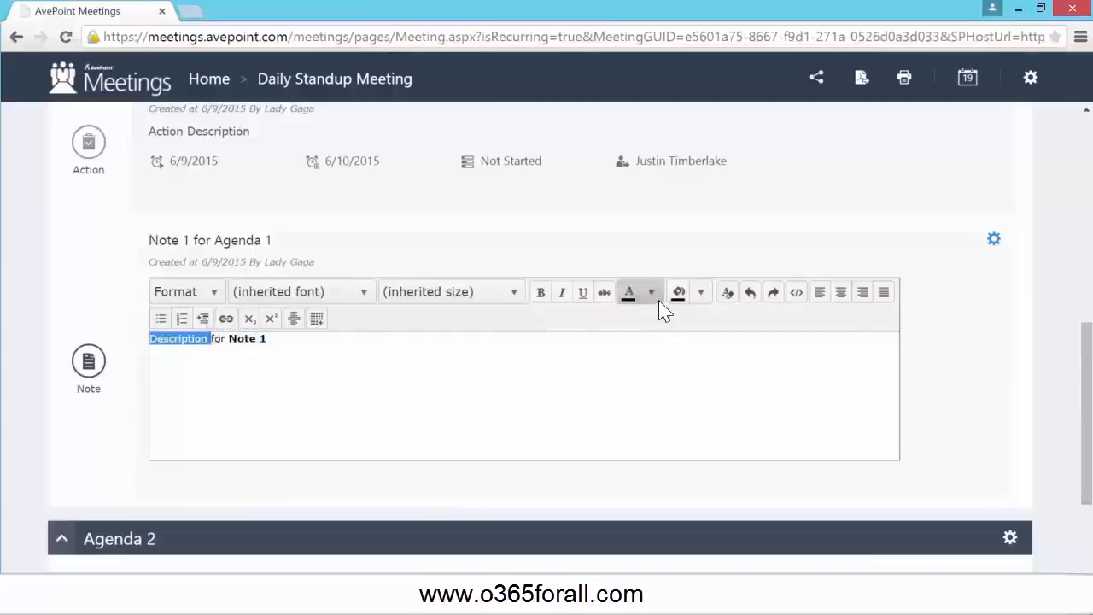
left_click(995, 461)
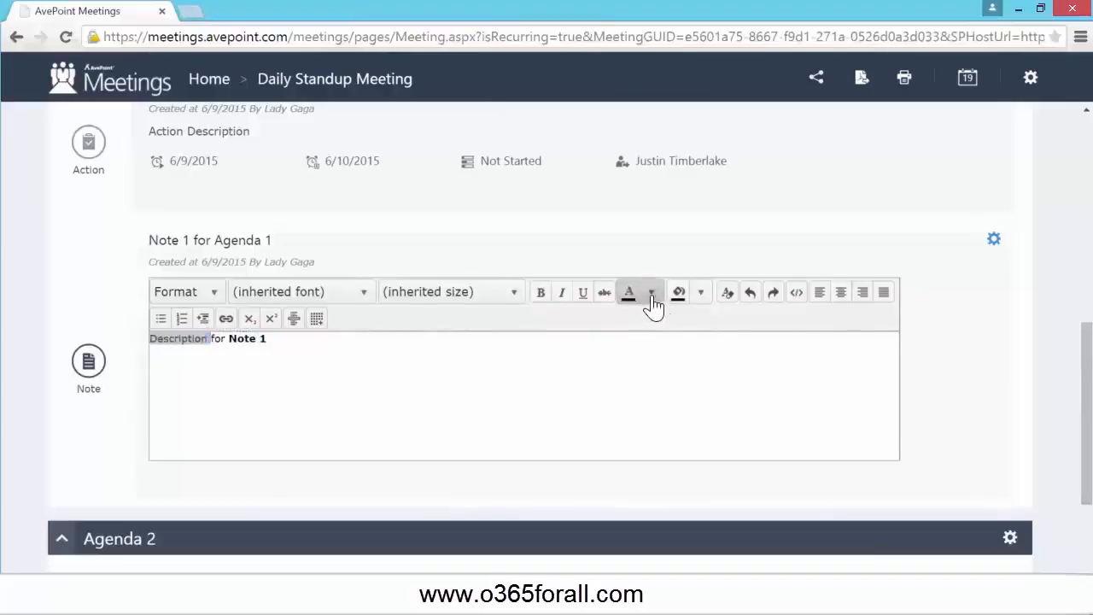
left_click(701, 295)
left_click(686, 373)
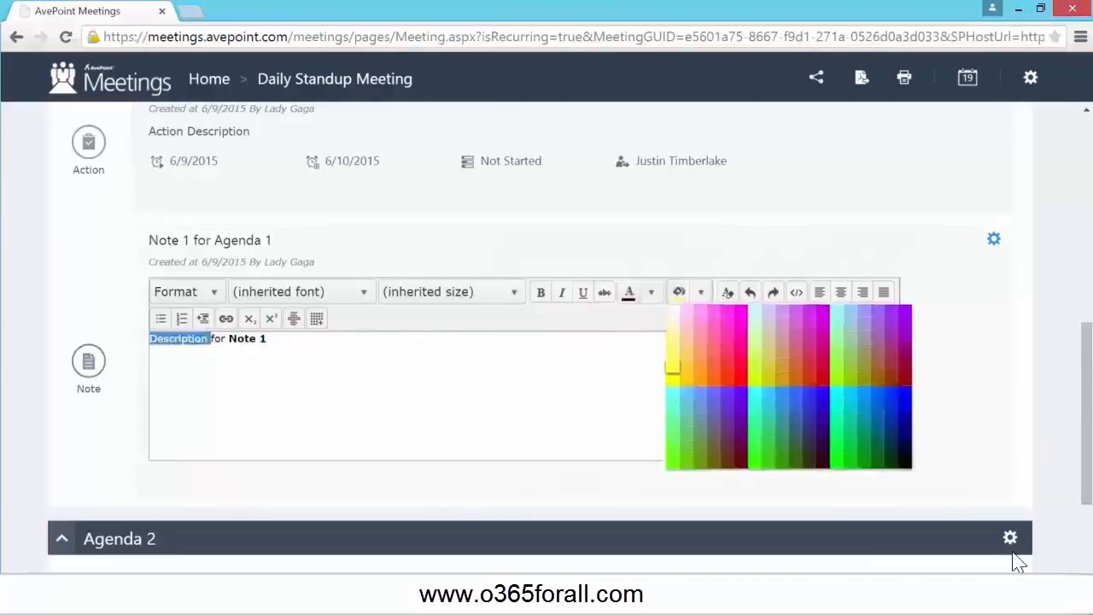
left_click(476, 390)
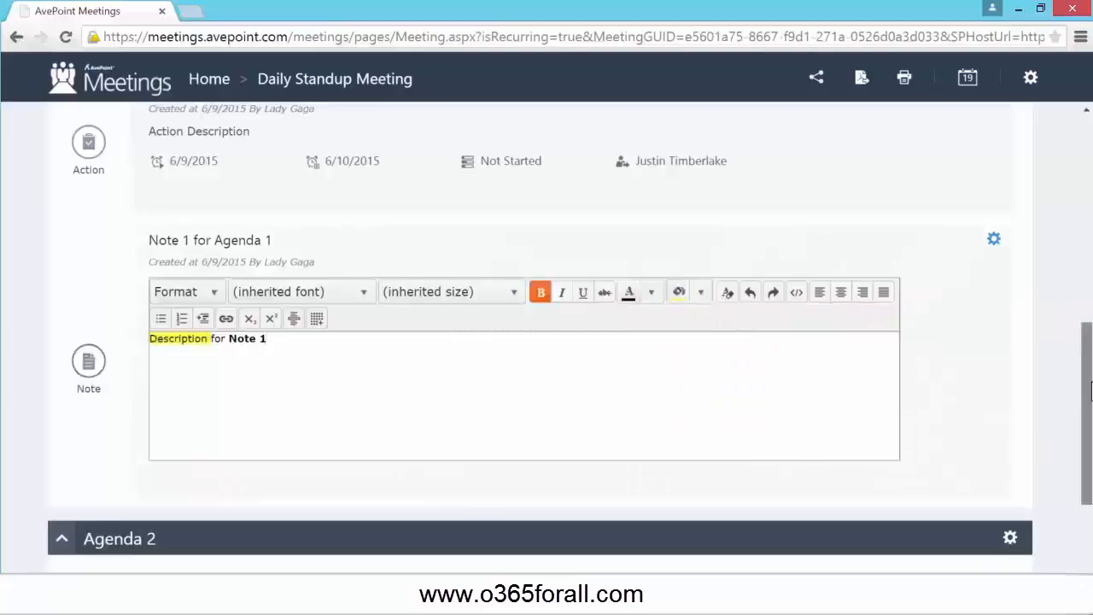
Switch to the other attendee's browser window and check the note under Agenda 1 there
left_click_drag(1090, 382, 1091, 446)
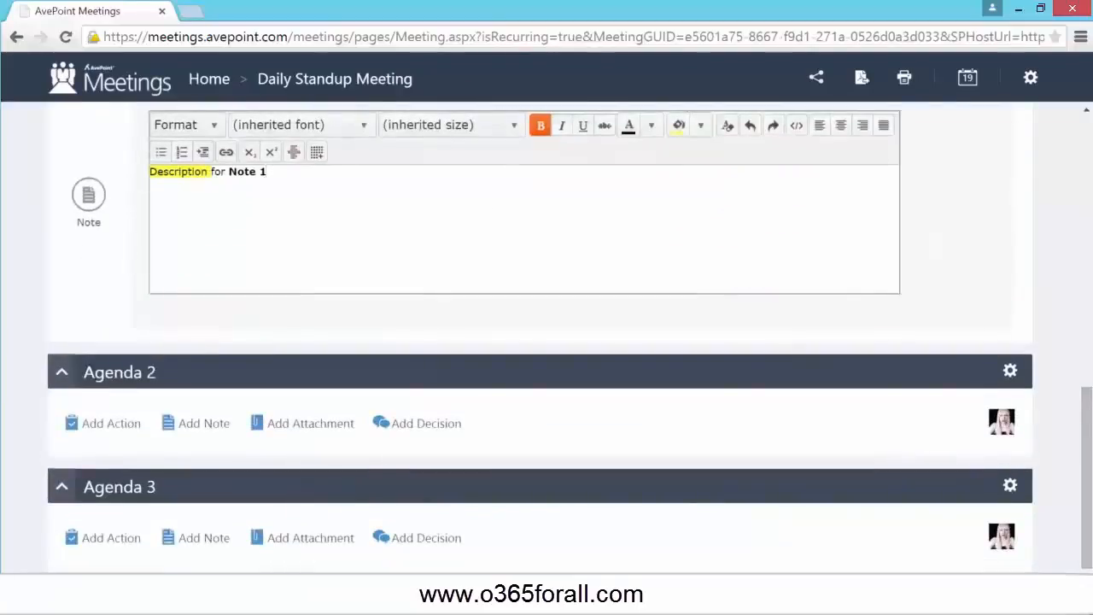
left_click(380, 519)
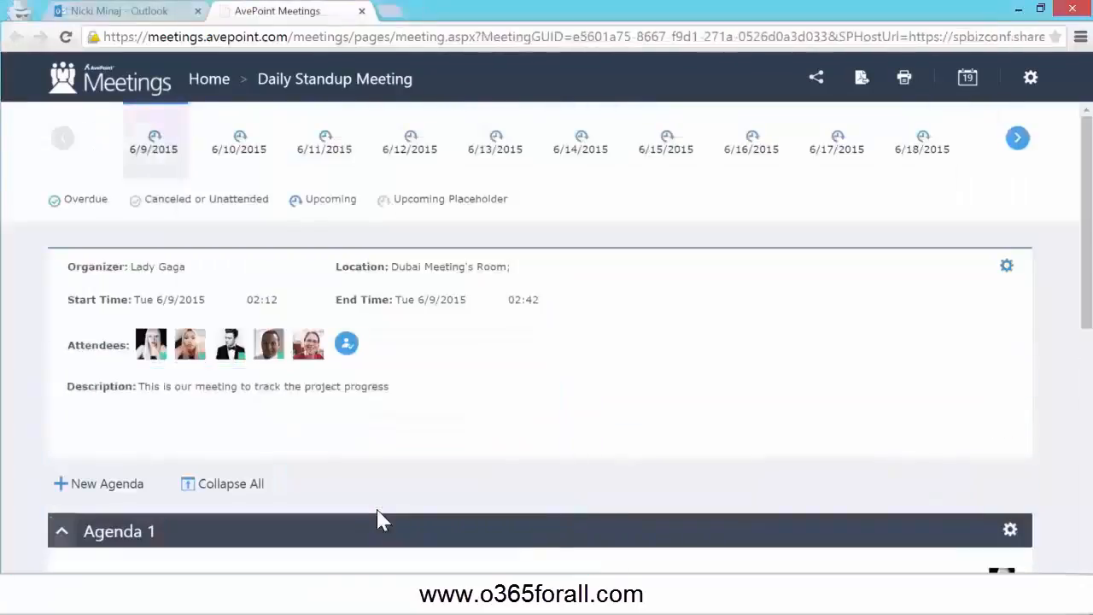
left_click_drag(1087, 222, 1088, 278)
left_click_drag(1090, 347, 1091, 537)
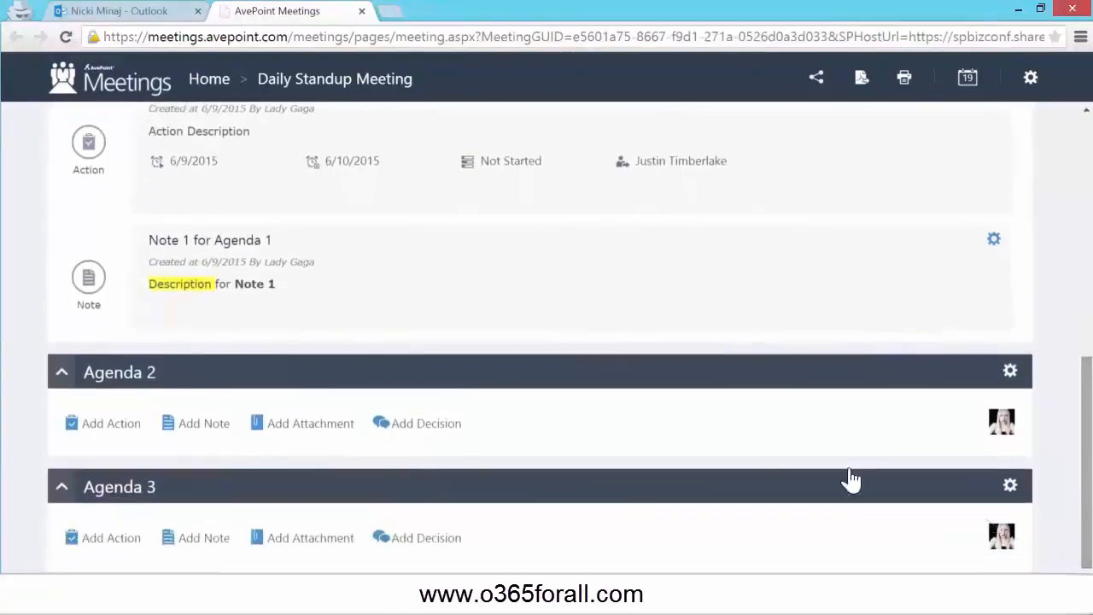
Restore the attendee's browser window to a smaller size, narrow it and place it beside the organizer's page
left_click(1040, 7)
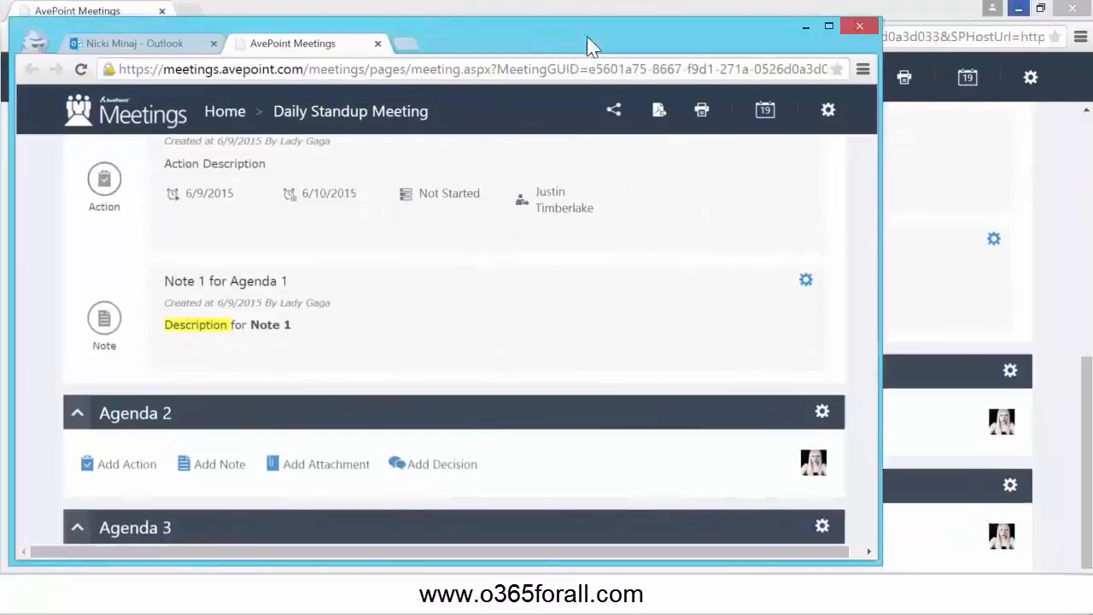
left_click_drag(586, 47, 749, 66)
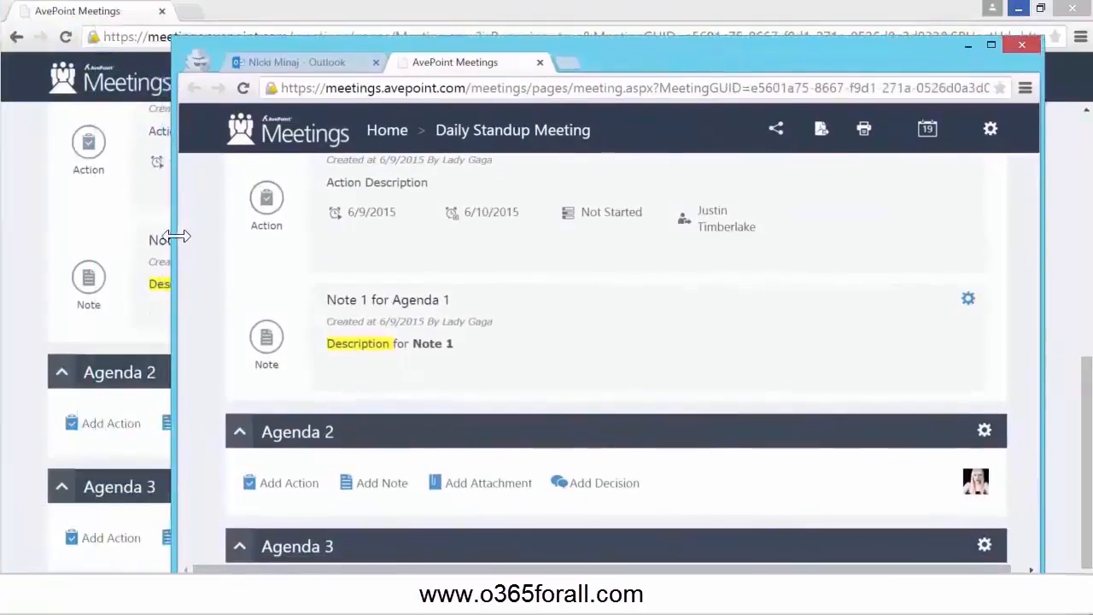
left_click_drag(178, 237, 580, 398)
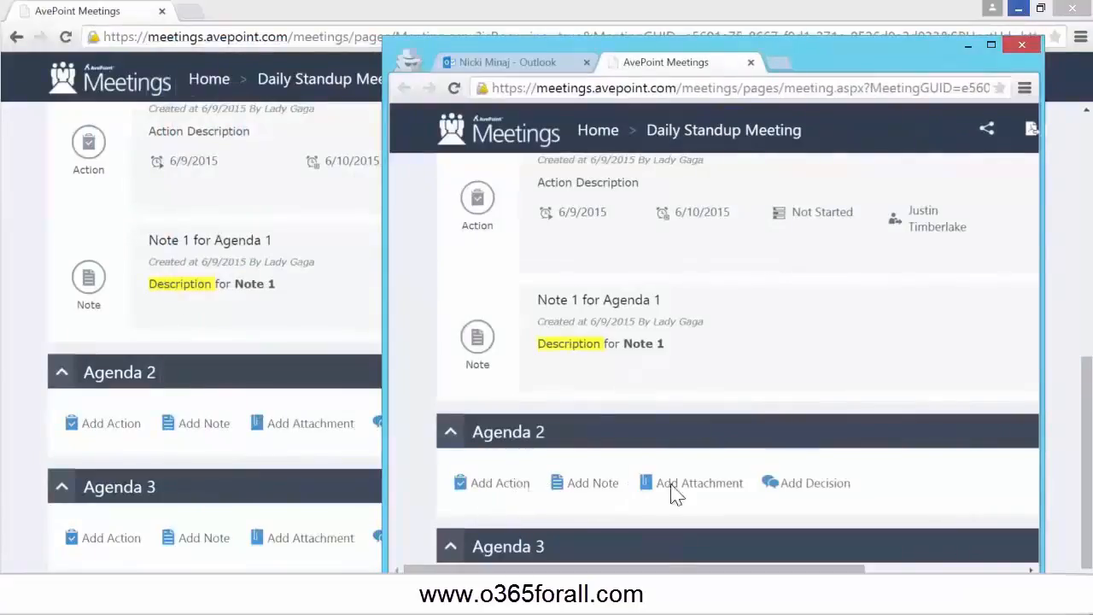
As the attendee, add a decision titled "Decision 1 for Agenda 2" under Agenda 2, proposed by Nicki Minaj
left_click(807, 483)
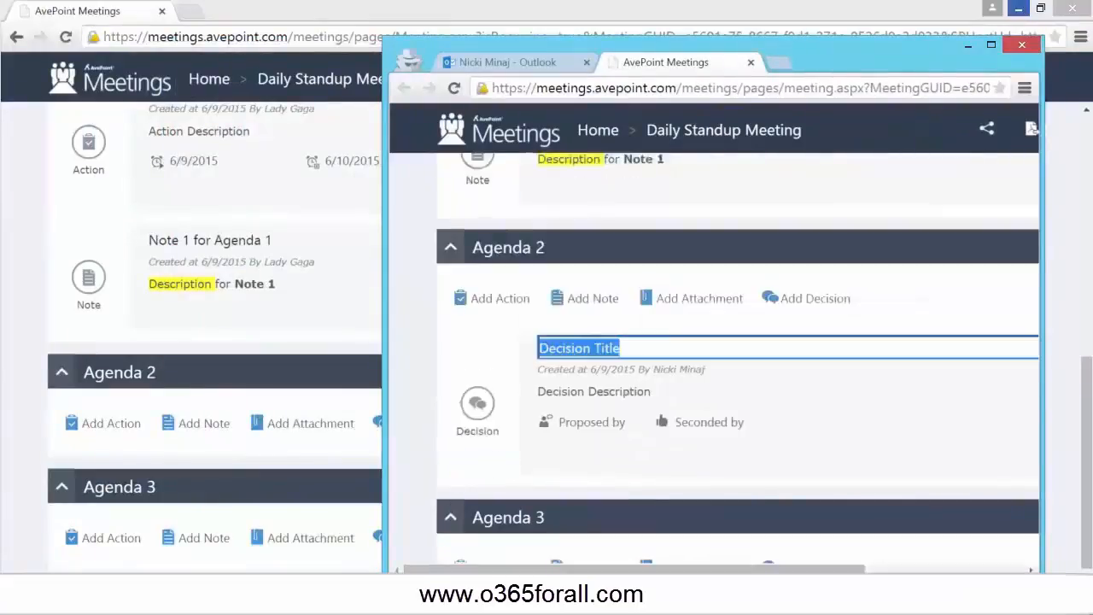
type("Deci")
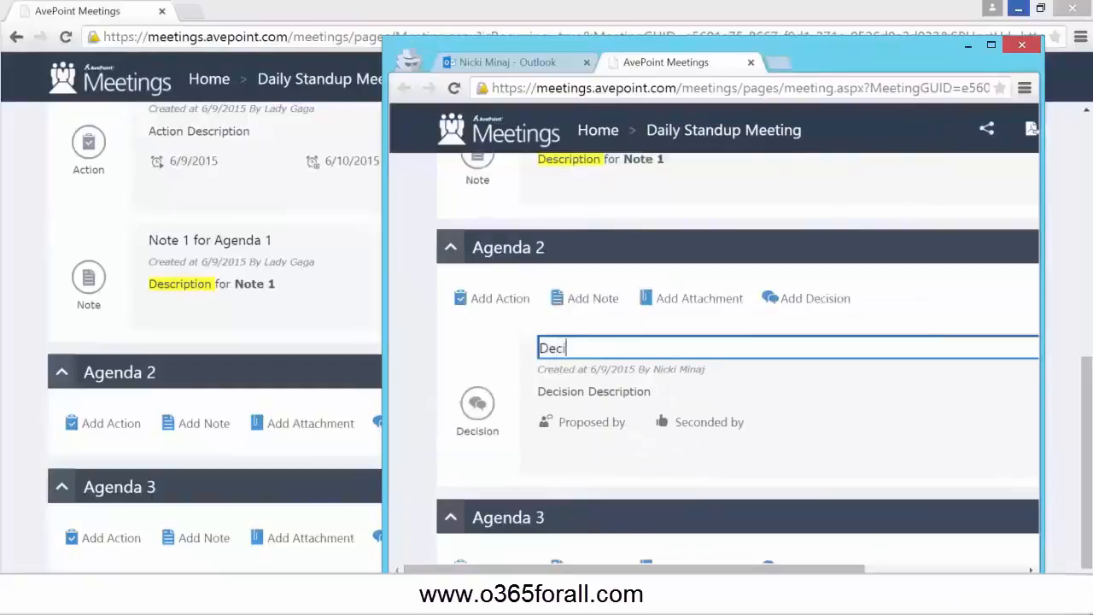
type("sion 1 for Agenda 2")
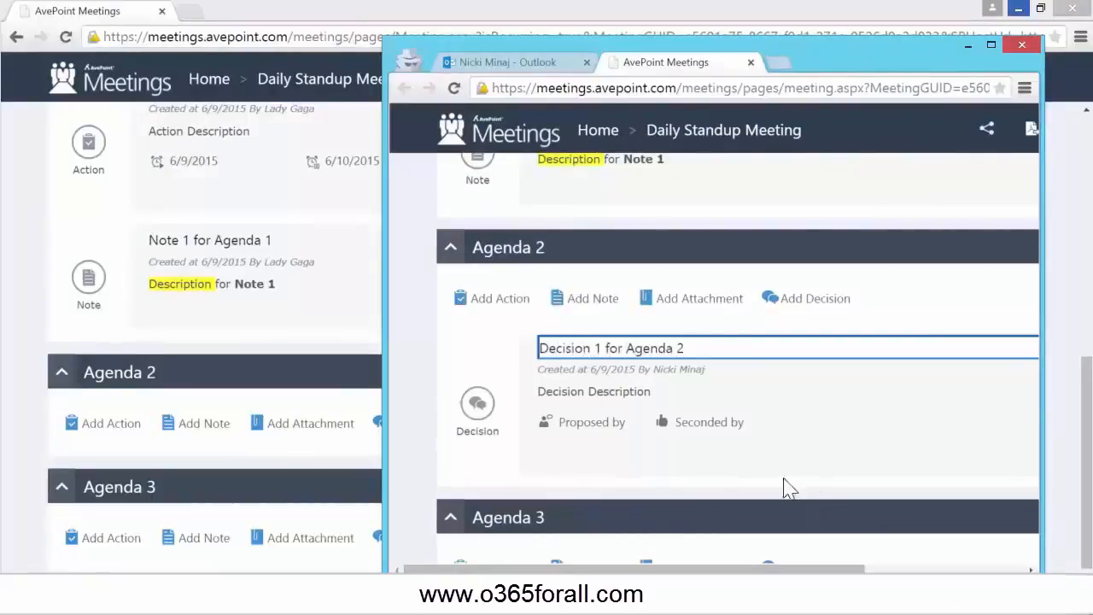
left_click(598, 427)
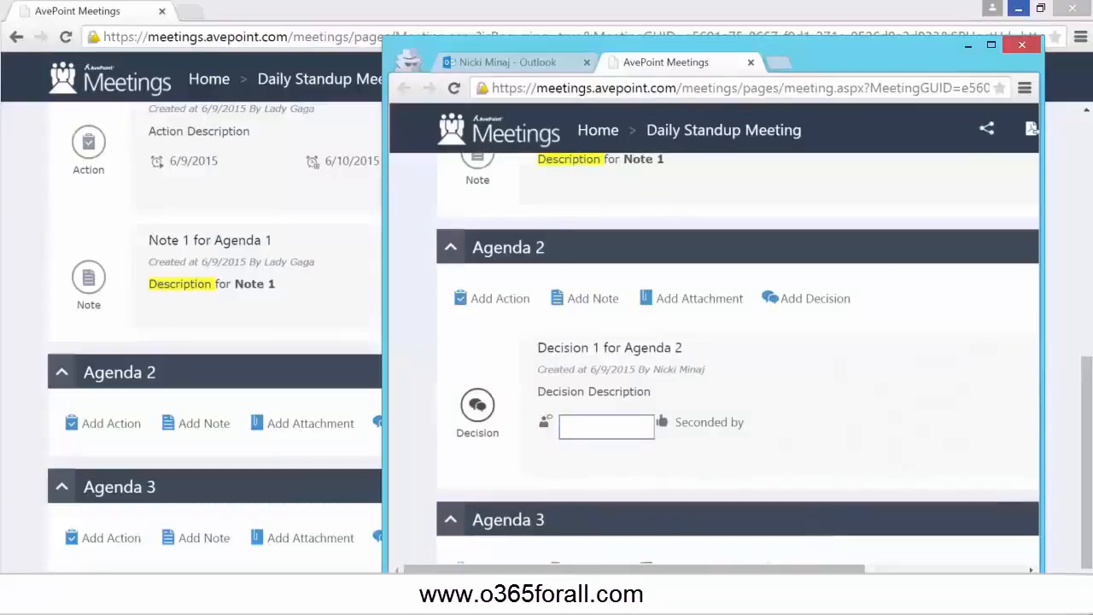
type("Nick")
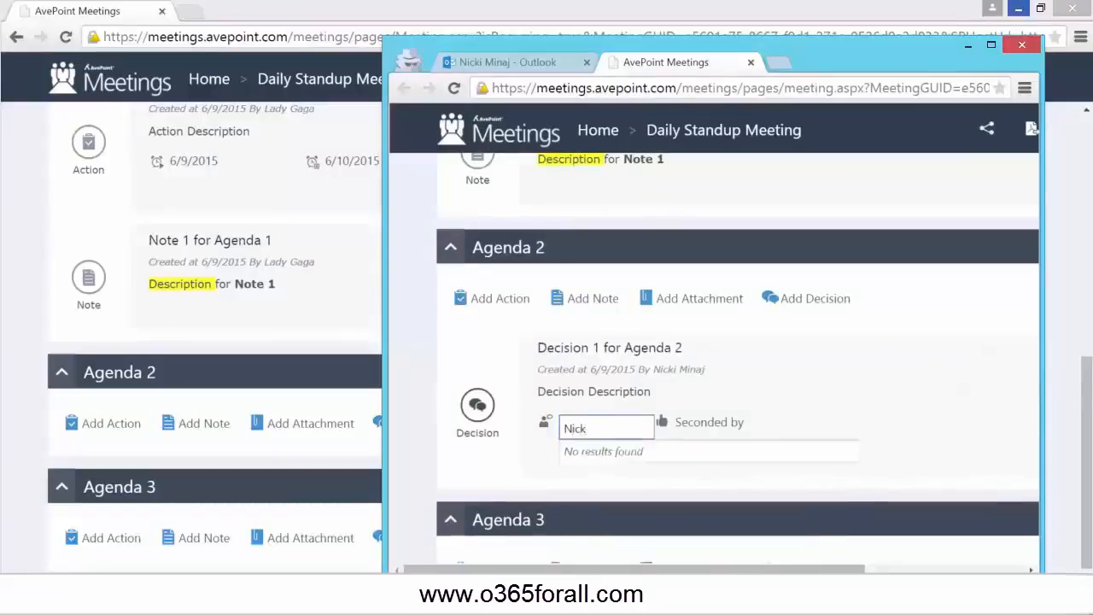
left_click(597, 449)
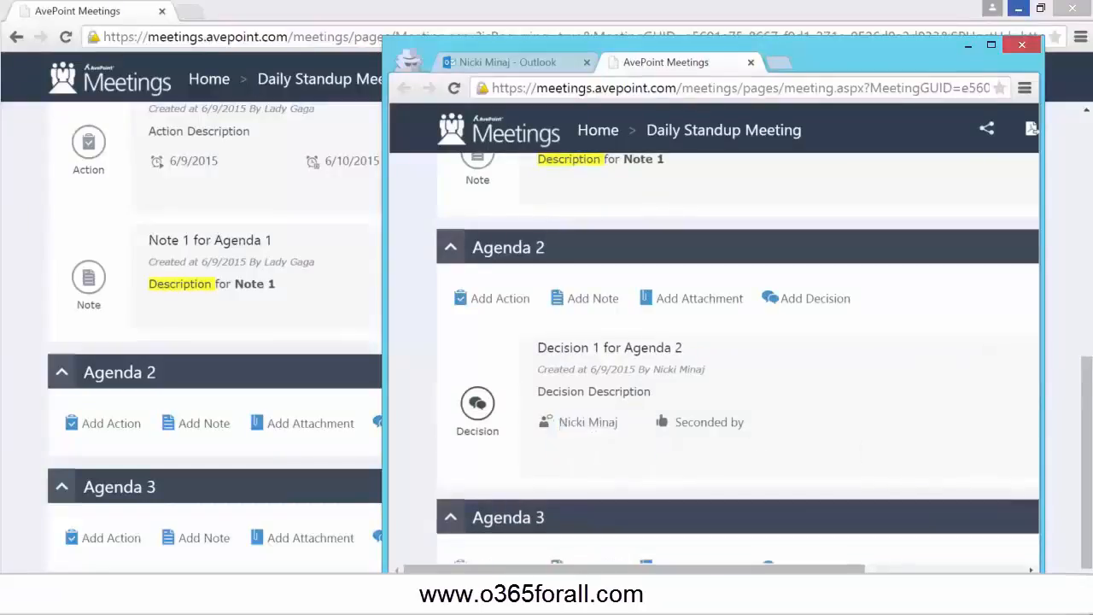
Switch back to the organizer's window and set Lady Gaga as seconder of the Agenda 2 decision
left_click(26, 381)
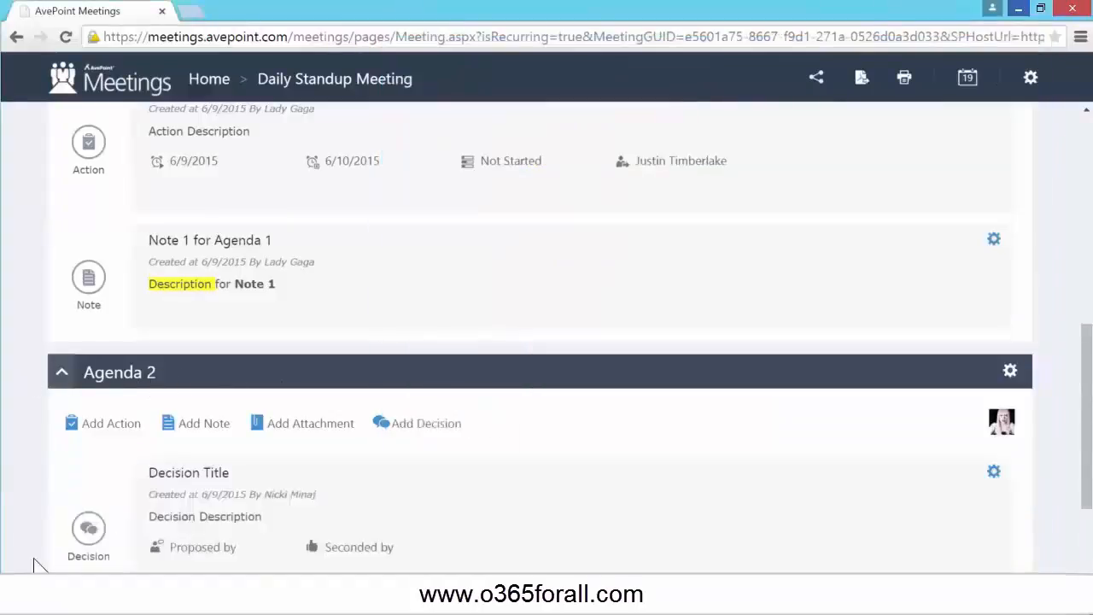
scroll(1086, 427, "down", 2)
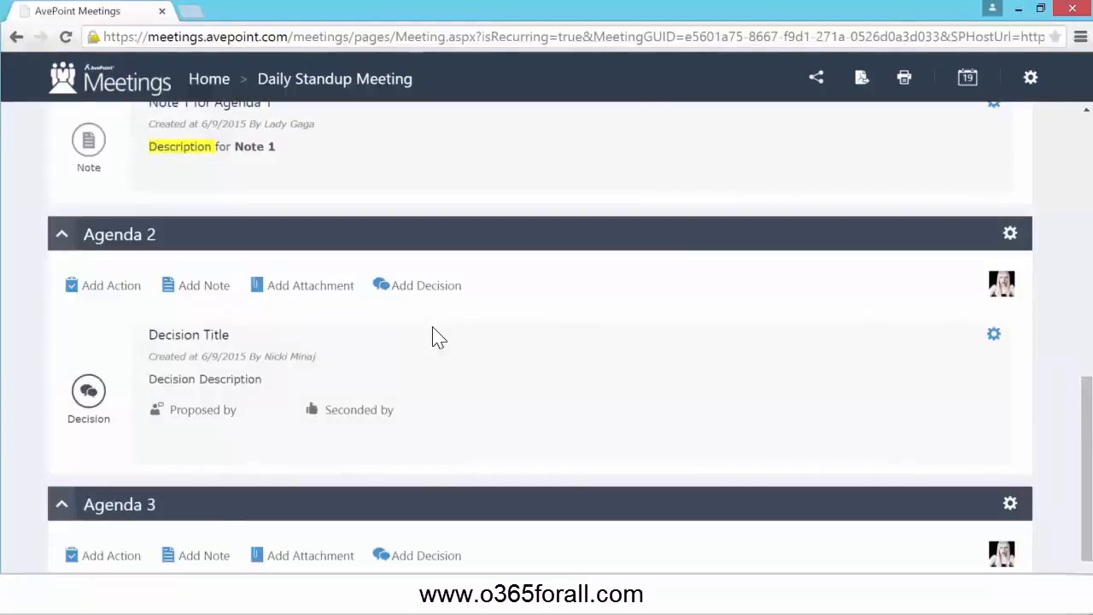
left_click(301, 417)
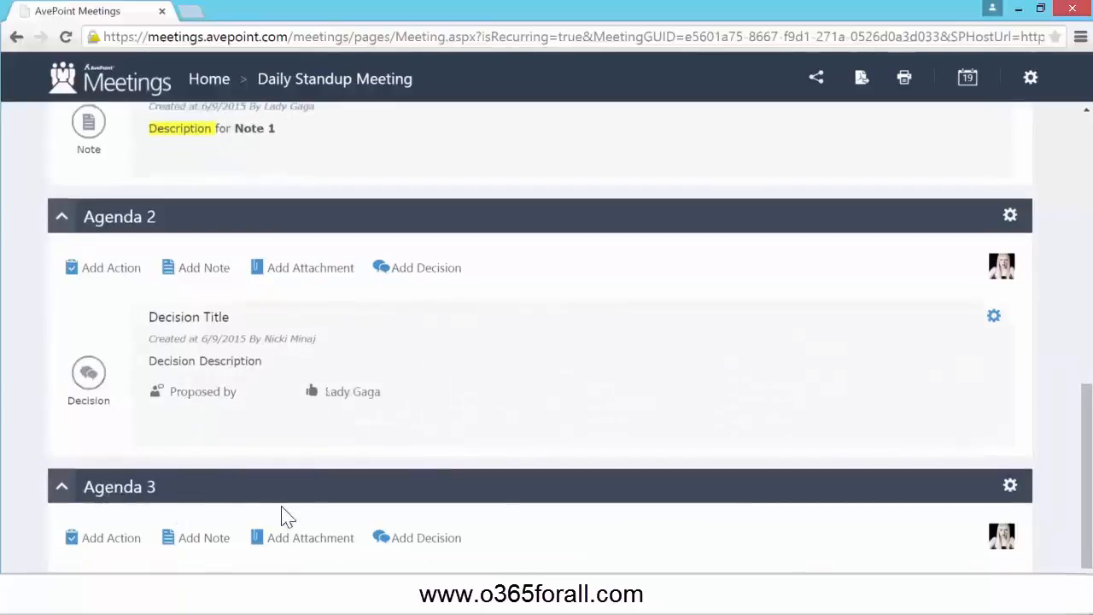
Attach the file AvePoint_Meeting_Use_Case.pdf to Agenda 3
left_click(288, 539)
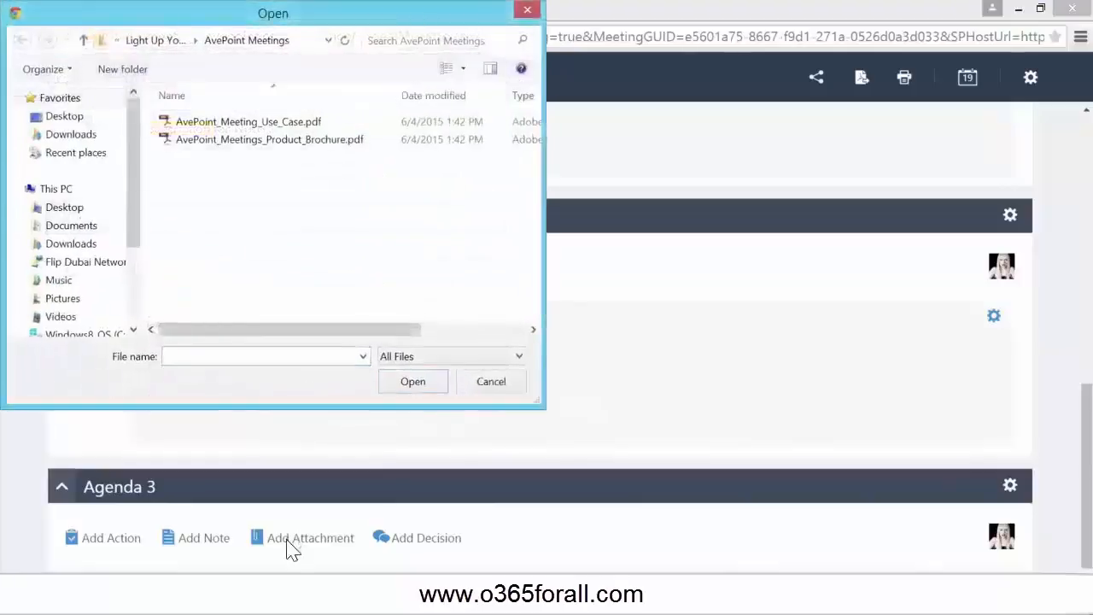
double_click(282, 124)
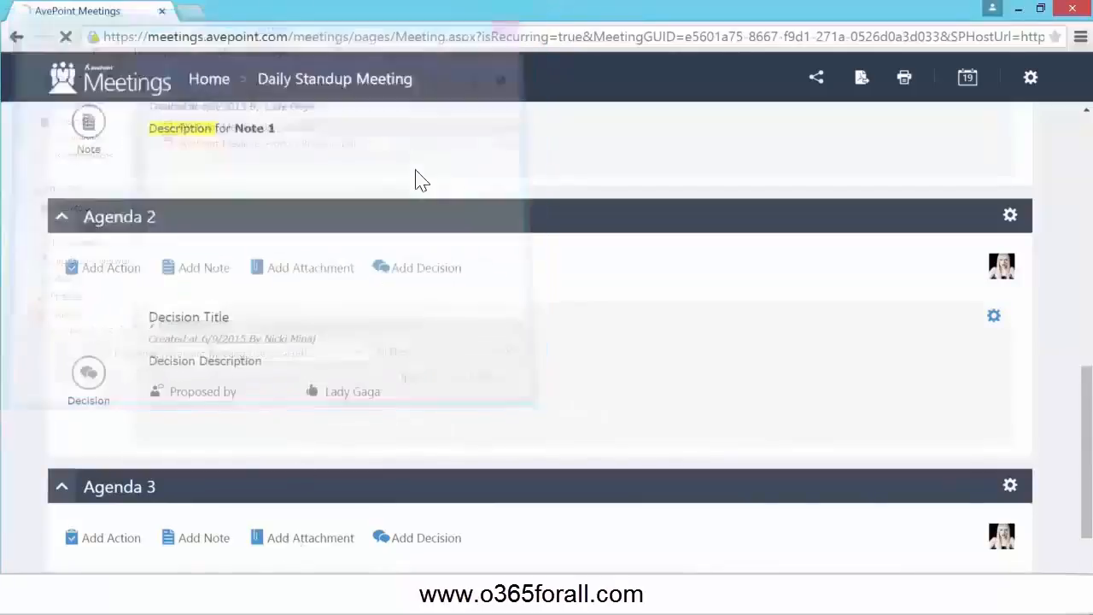
left_click_drag(1090, 407, 1090, 439)
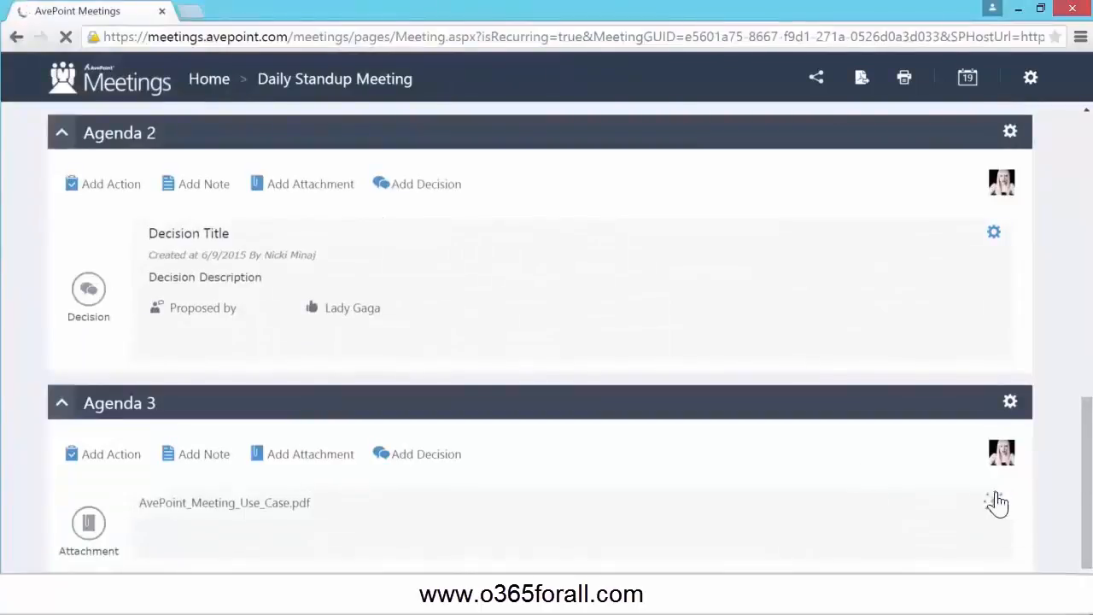
left_click_drag(1090, 486, 1090, 494)
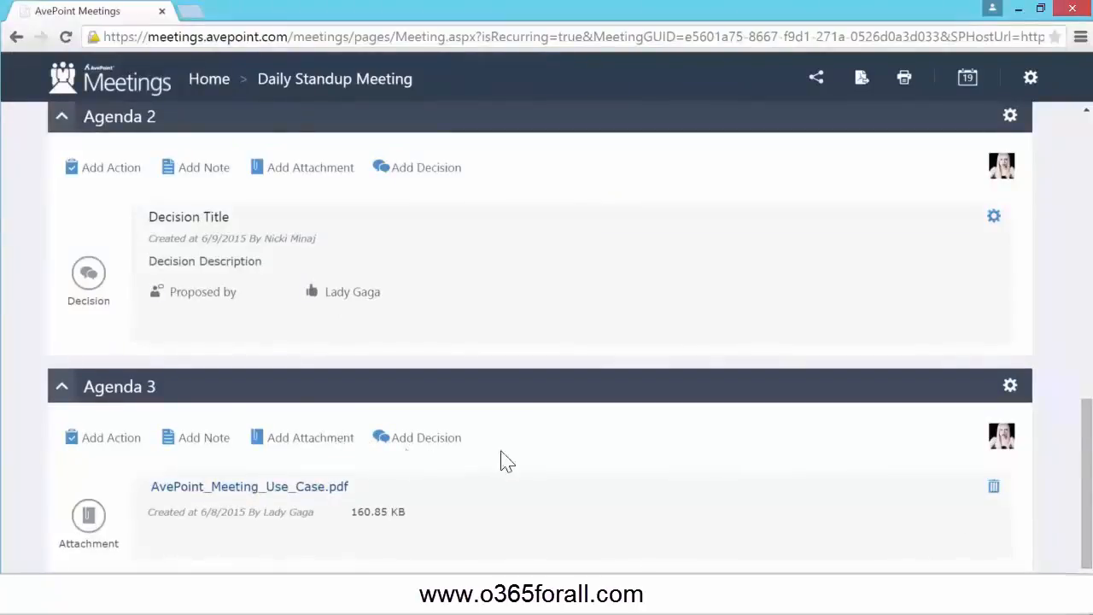
Share the meeting with one more person by e-mail invitation and view the new attendee's attendance option
left_click(1091, 323)
left_click_drag(1091, 305, 1091, 172)
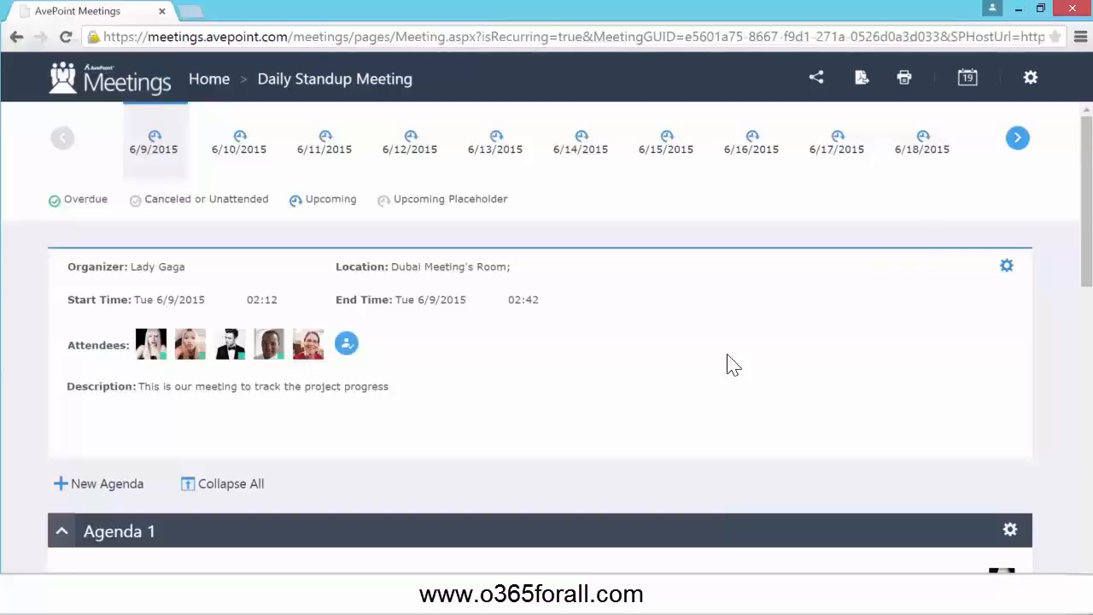
left_click(816, 77)
left_click(454, 302)
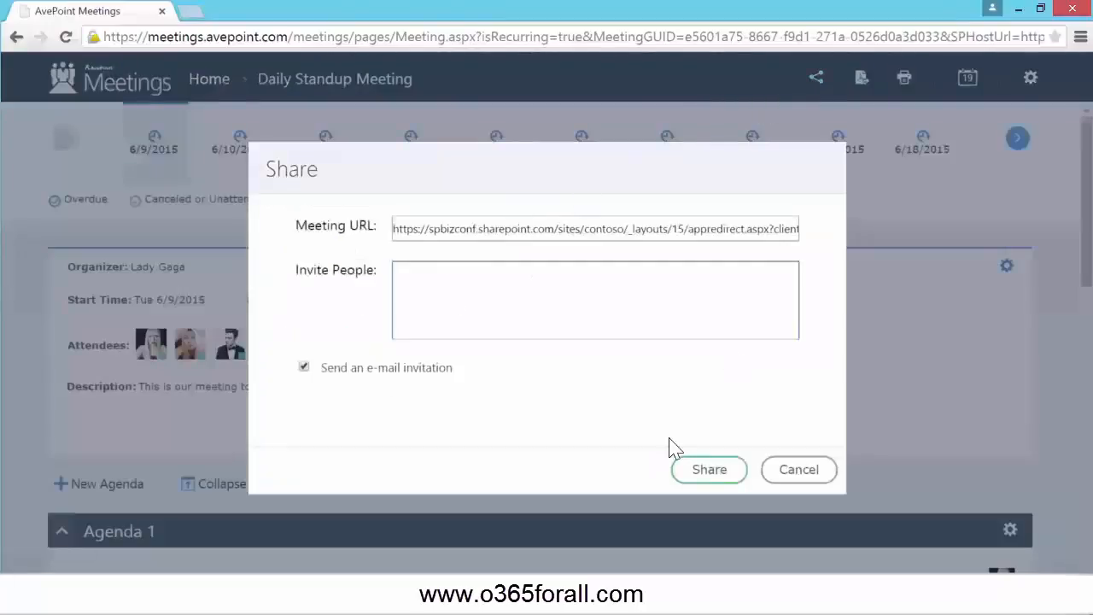
type("alex")
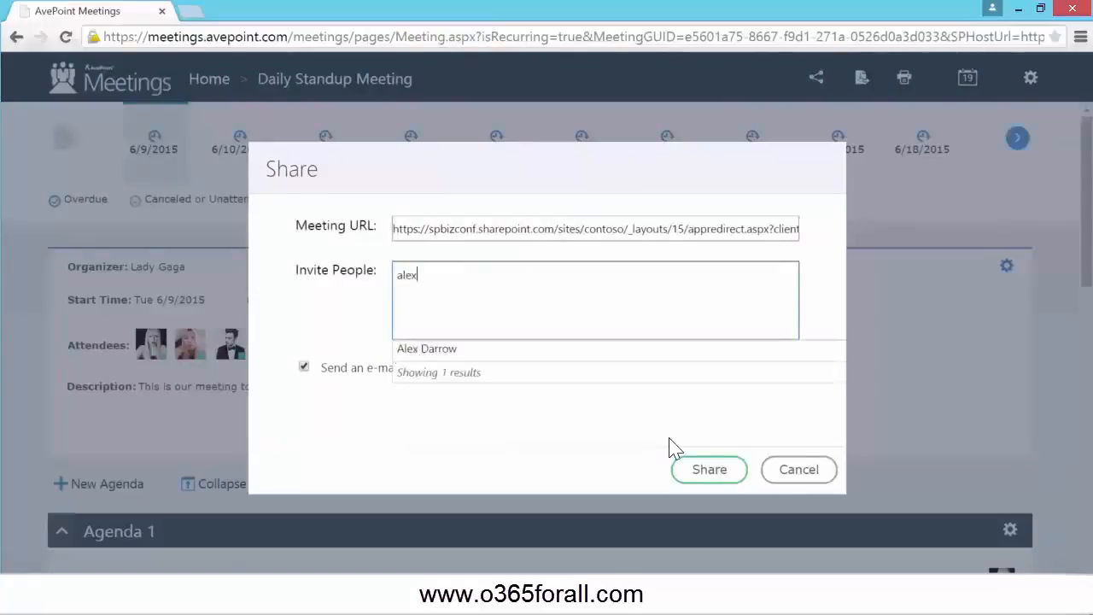
left_click(442, 349)
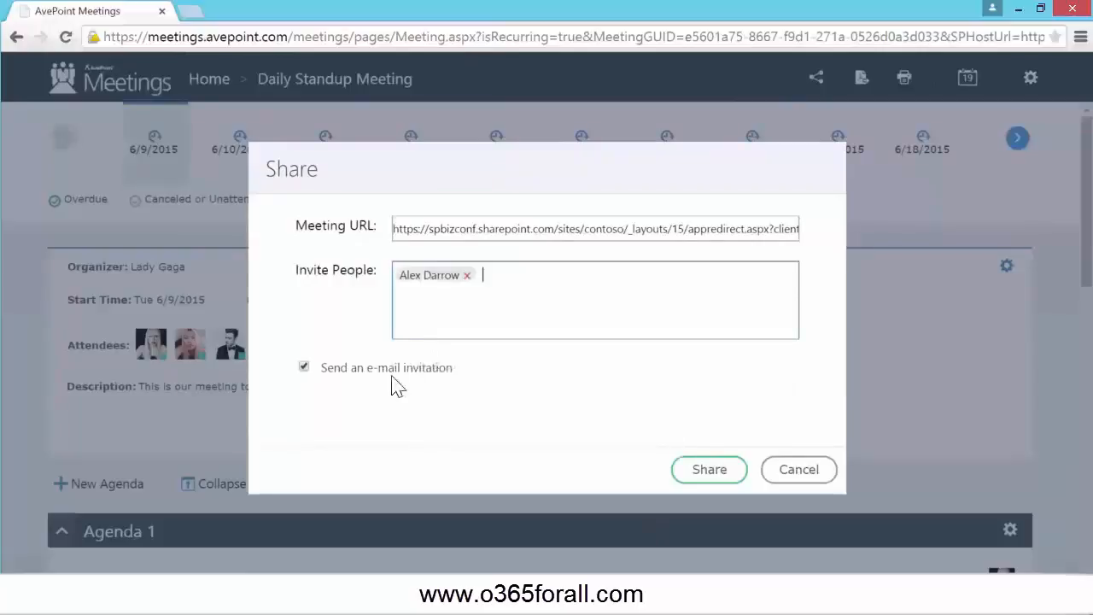
left_click(725, 478)
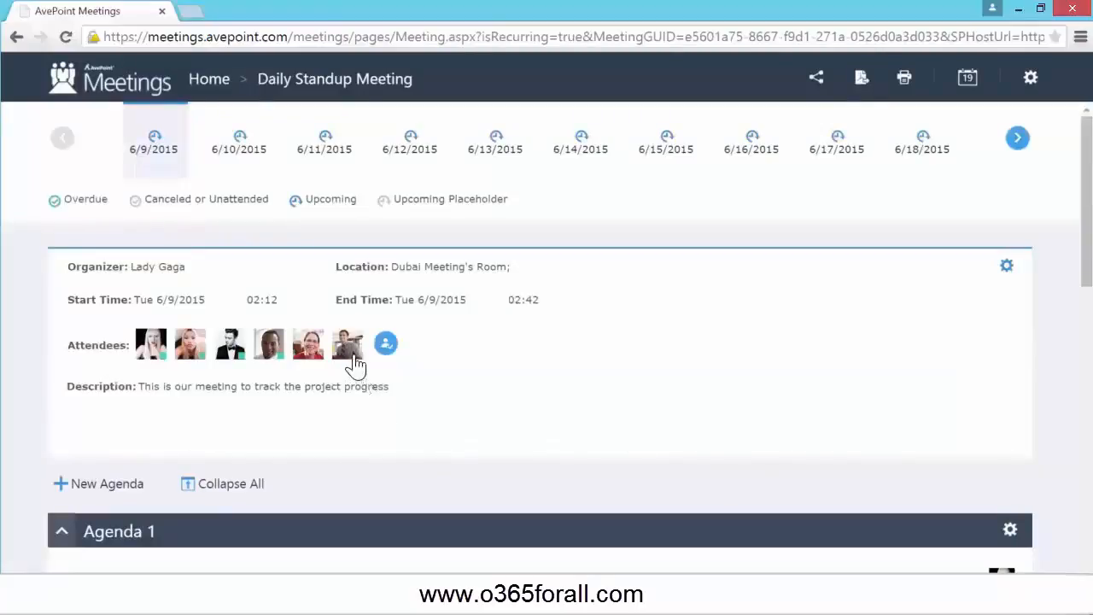
left_click(353, 356)
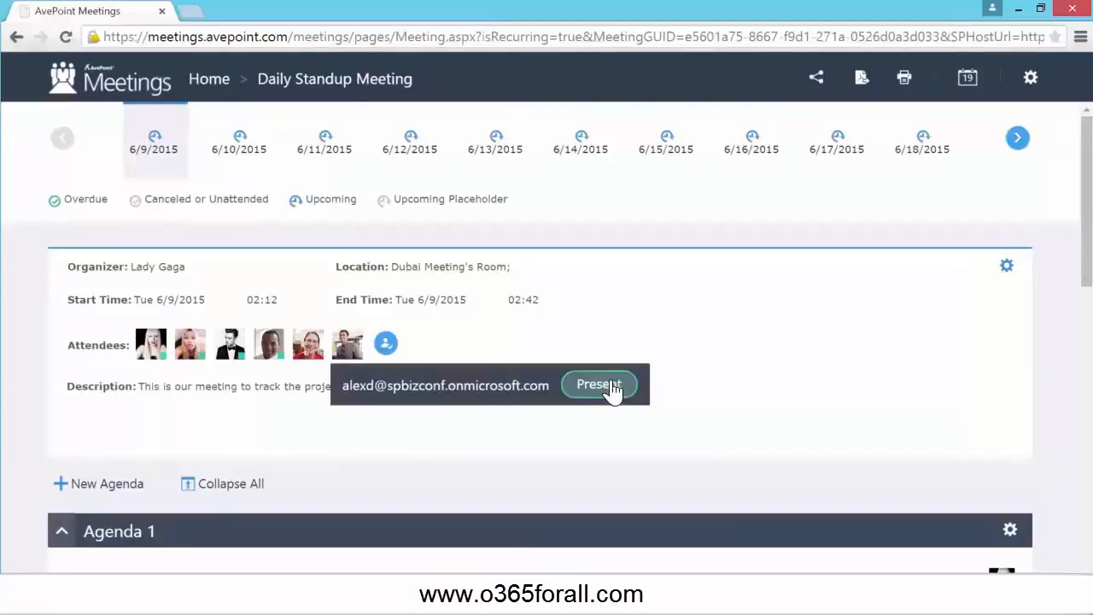
left_click(662, 339)
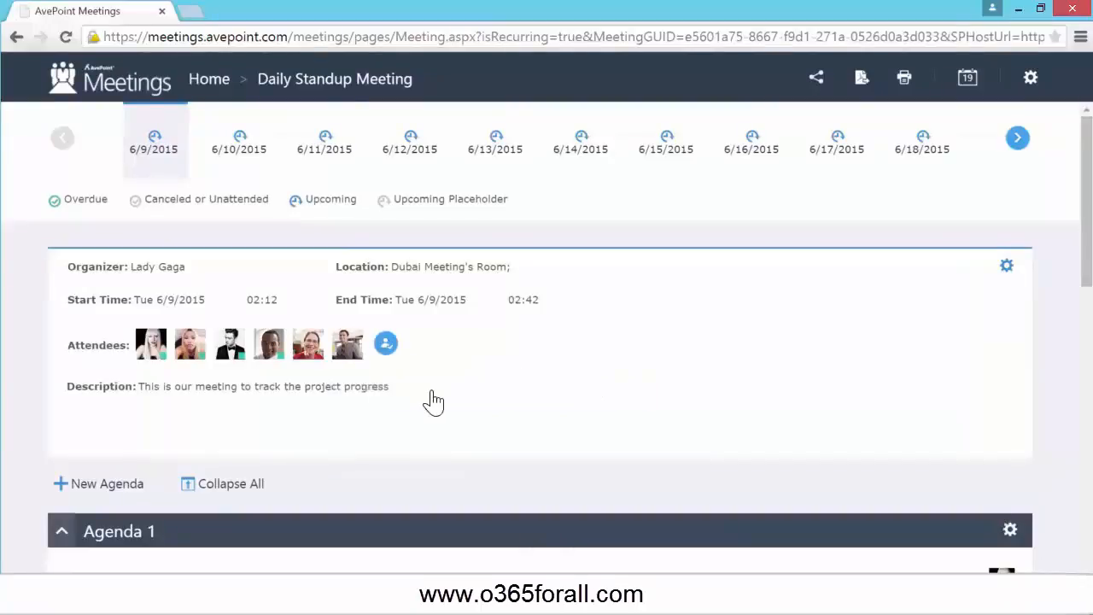
In the 6/10/2015 occurrence of the meeting, set the status of "Action 1 for Agenda 1" to Completed
left_click(243, 145)
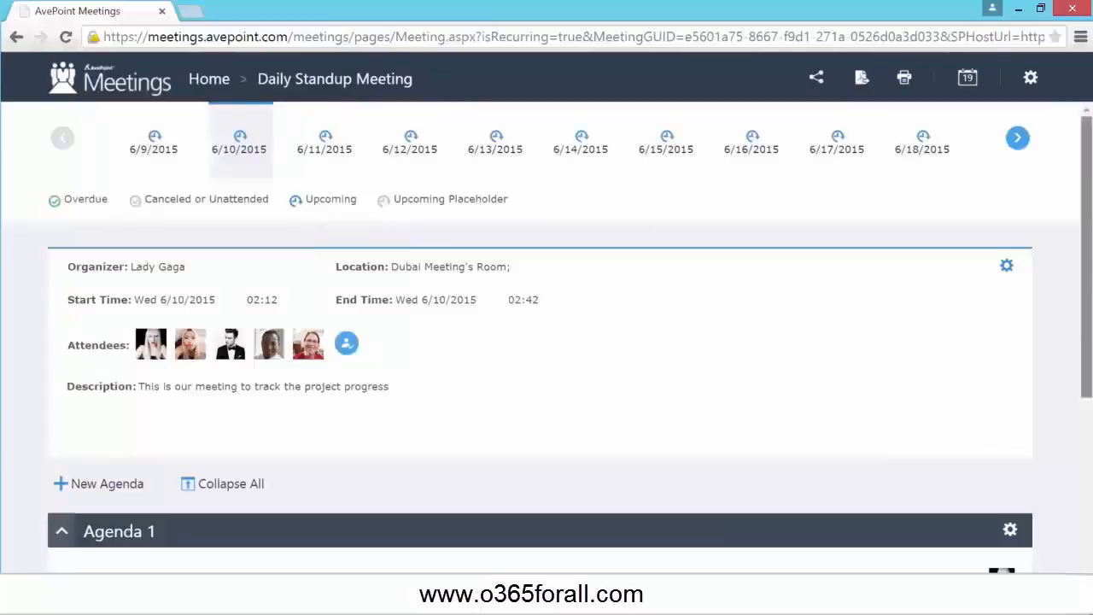
scroll(1089, 325, "down", 3)
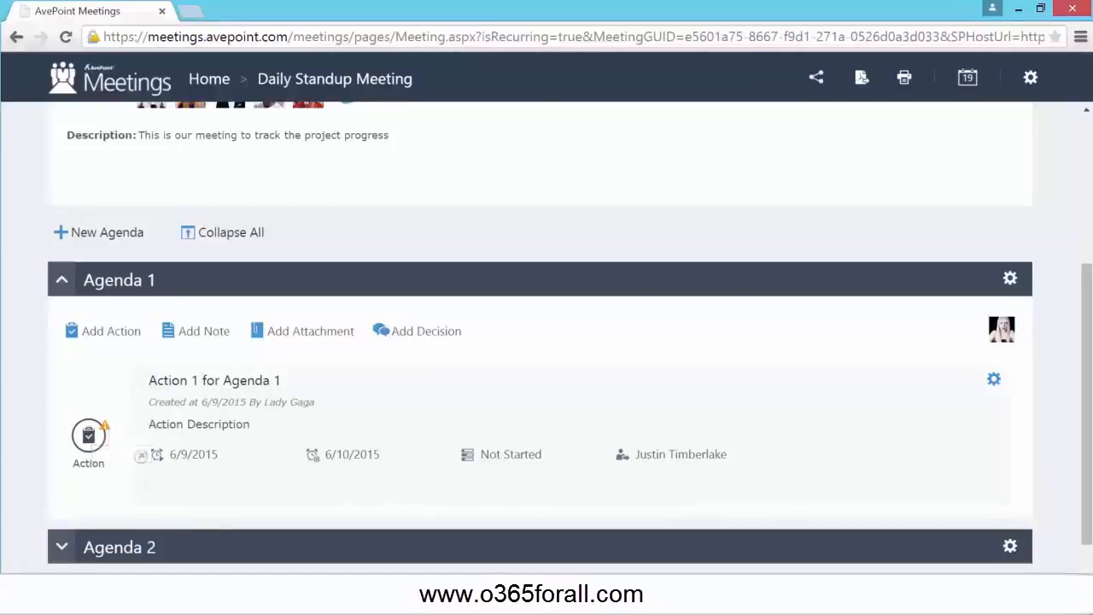
scroll(504, 468, "up", 1)
left_click(509, 508)
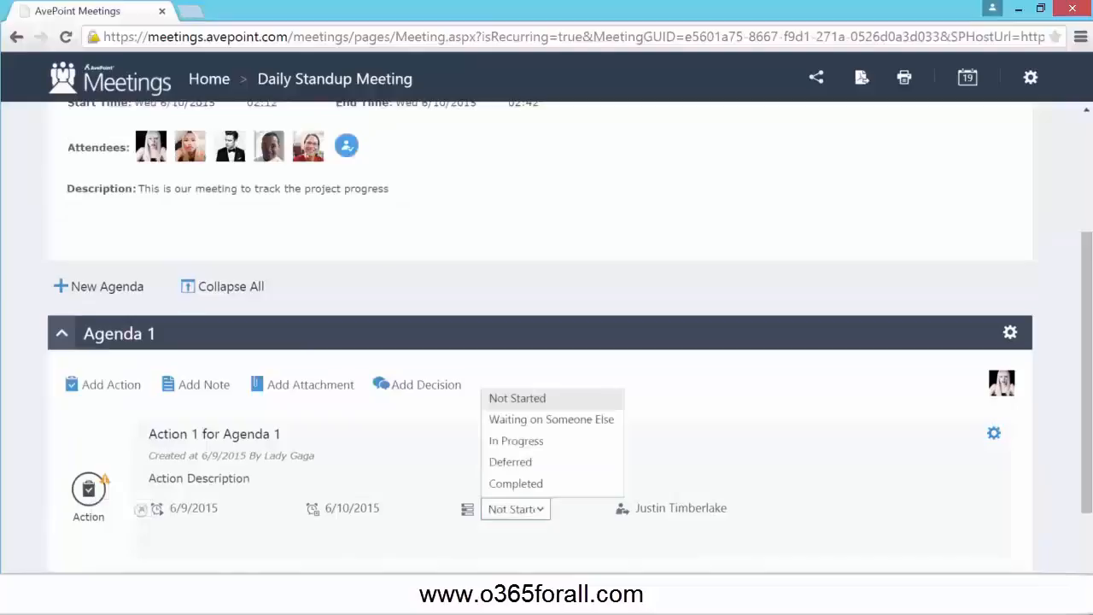
left_click(516, 483)
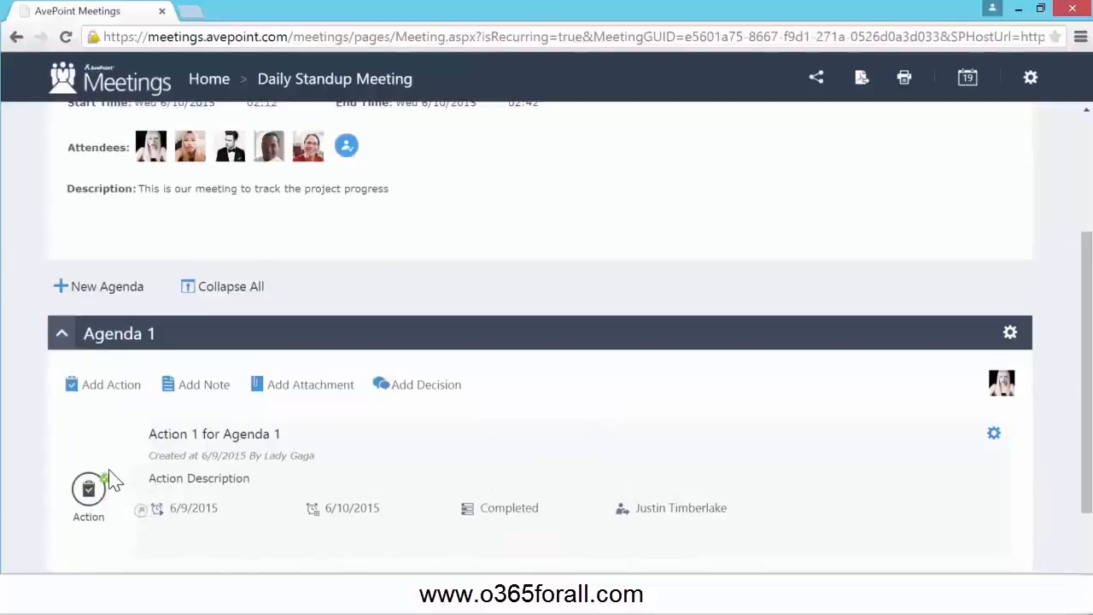
Expand Agenda 2 in the 6/10/2015 occurrence to review its contents alongside Agenda 1
scroll(1088, 402, "down", 1)
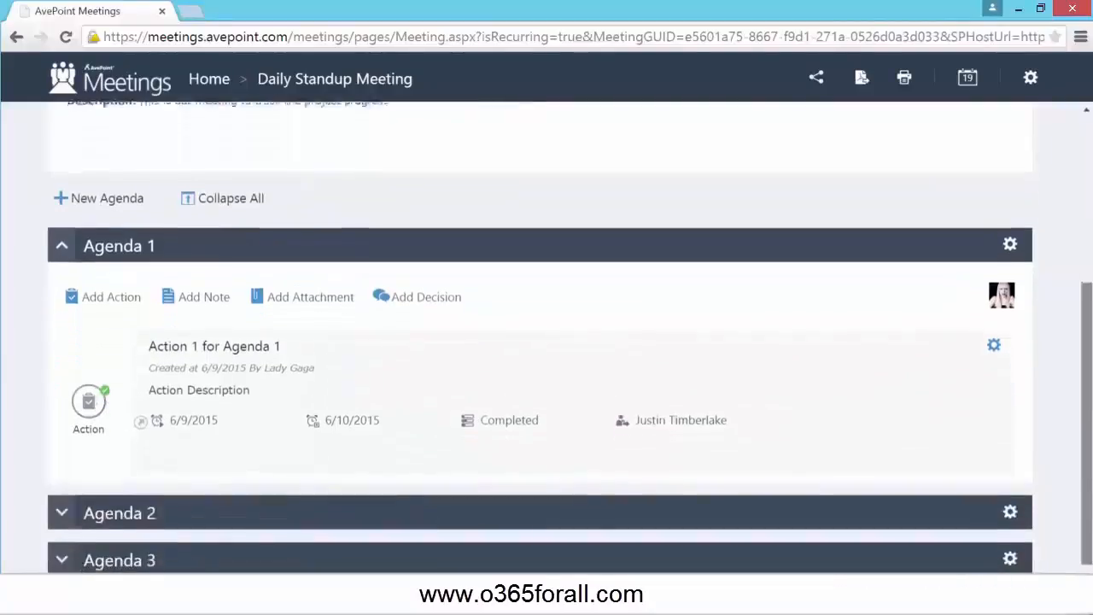
left_click(917, 512)
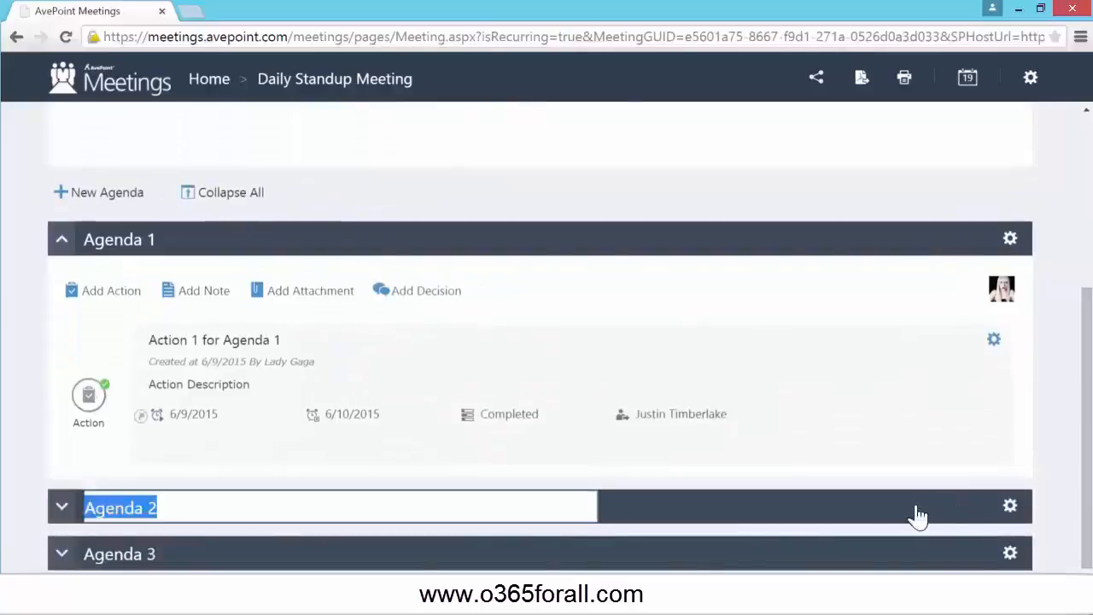
left_click(59, 506)
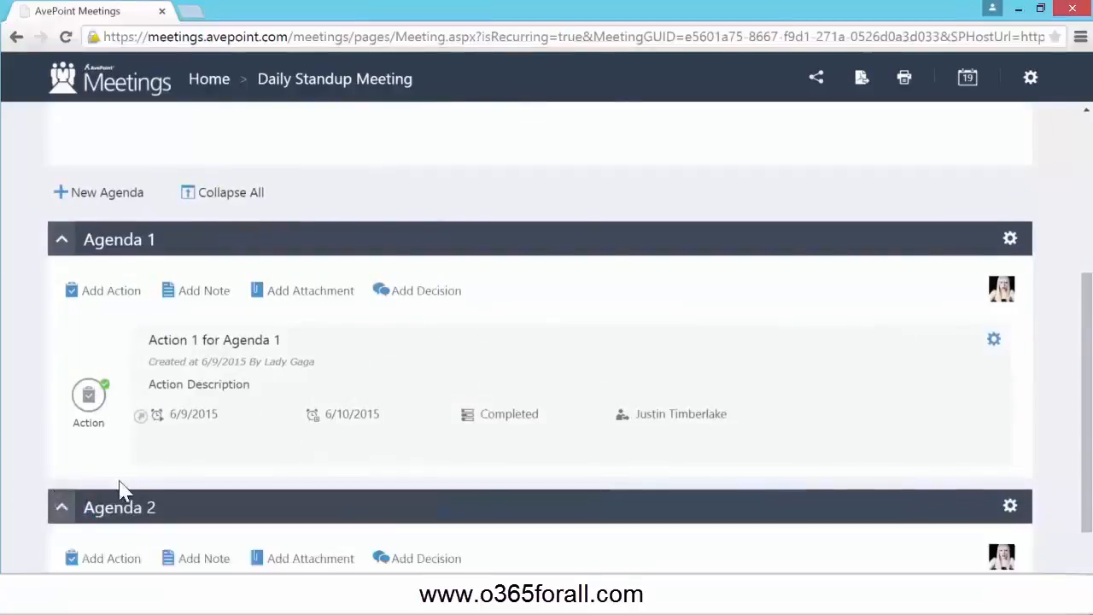
scroll(1066, 442, "down", 1)
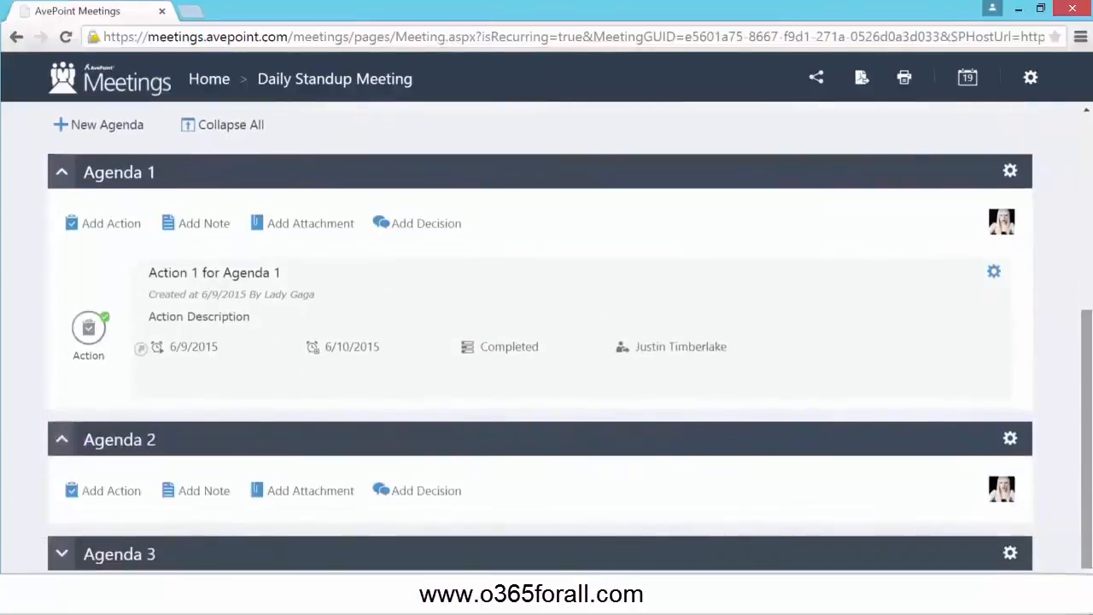
View the print preview of the 6/10/2015 meeting page and close it without printing
left_click(904, 77)
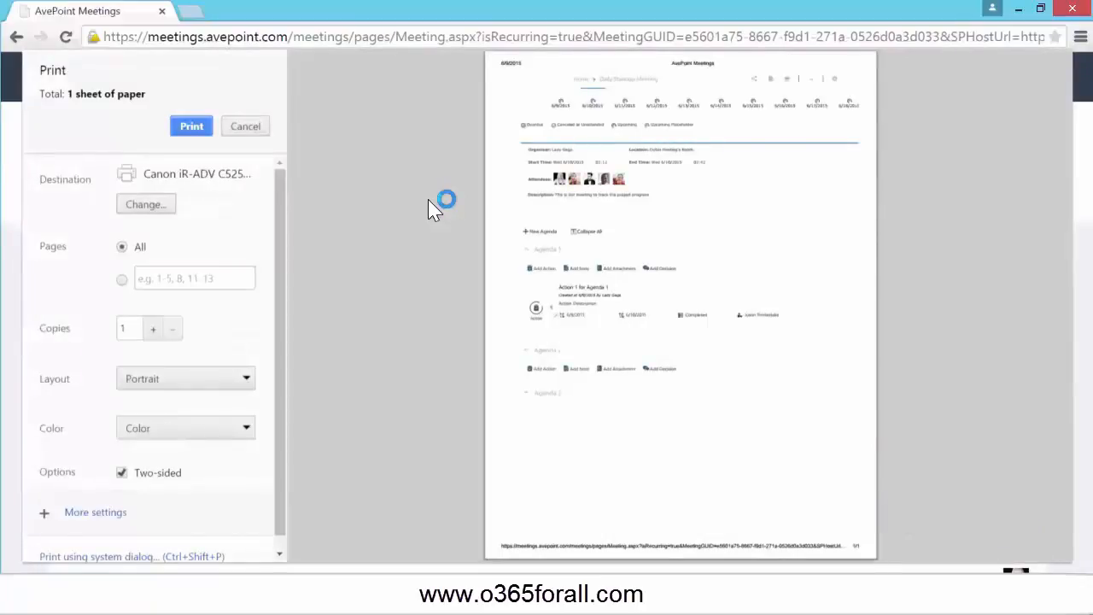
key("Escape")
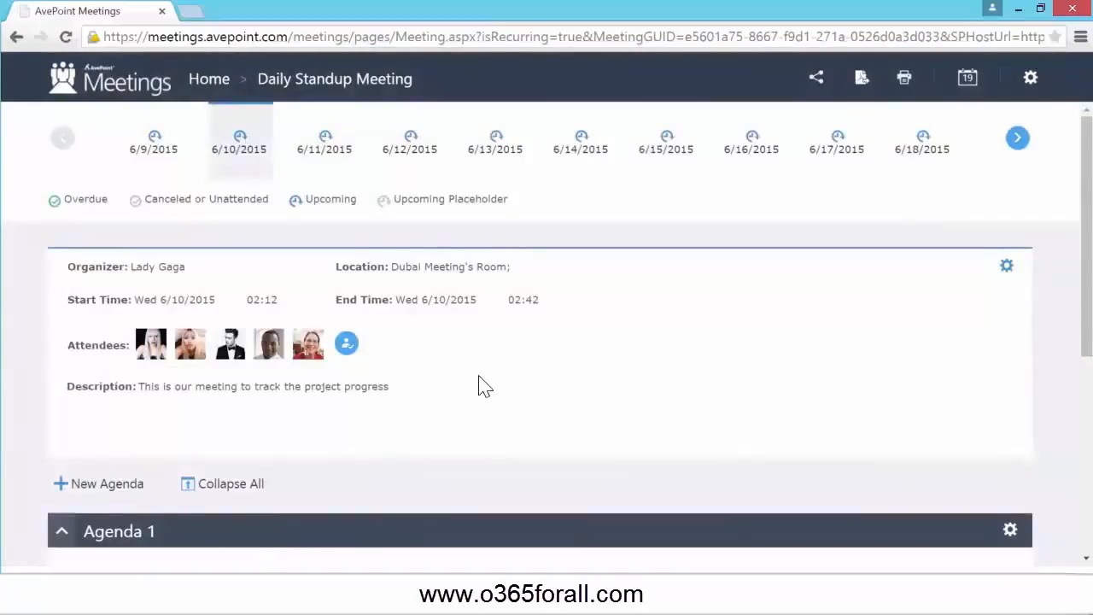
Switch to the running PowerPoint slide show "Light Up Your Intranet with 10 Cool Apps (Add-ins)"
mouse_move(431, 602)
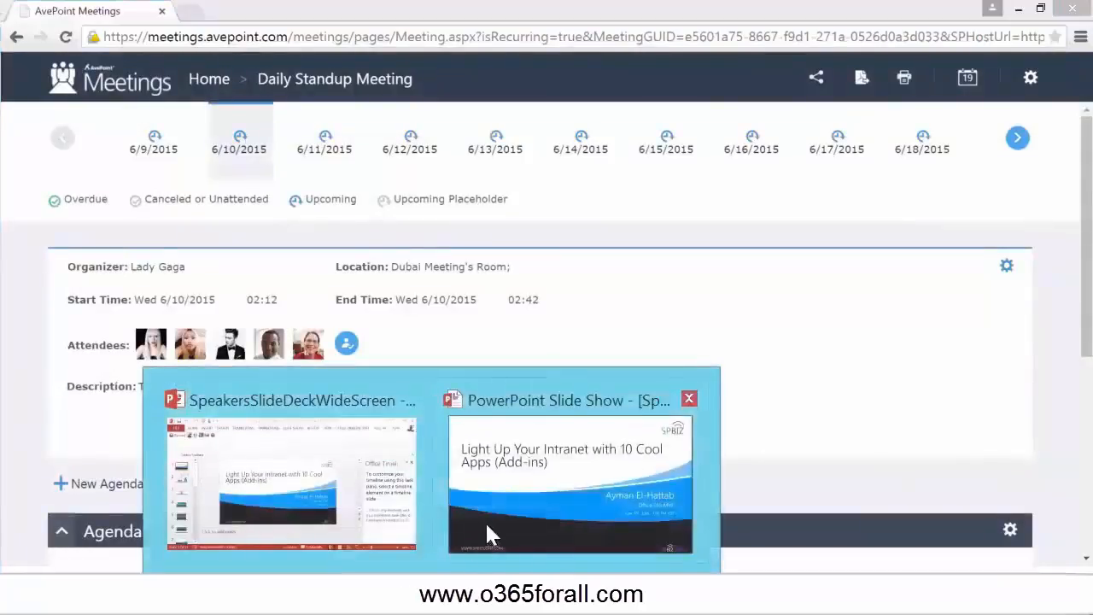